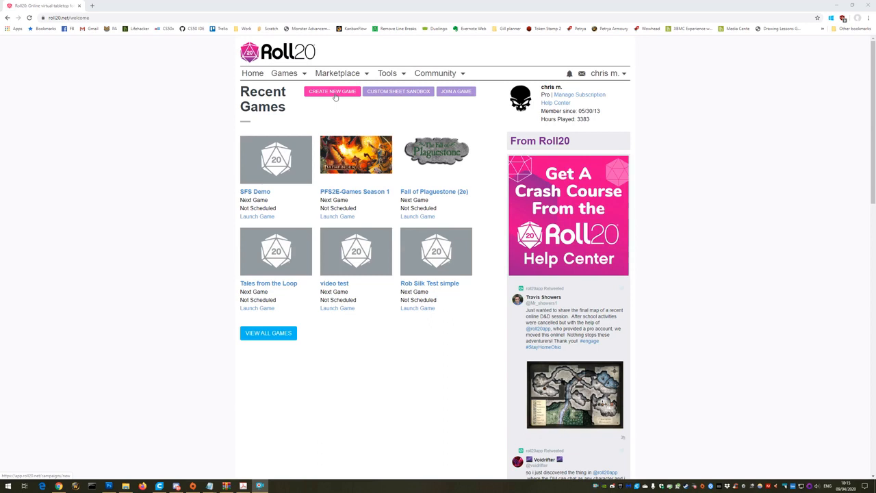
# Step: Start a new game named "SFS Demo 2" and add the tag "sfs"
pyautogui.click(335, 97)
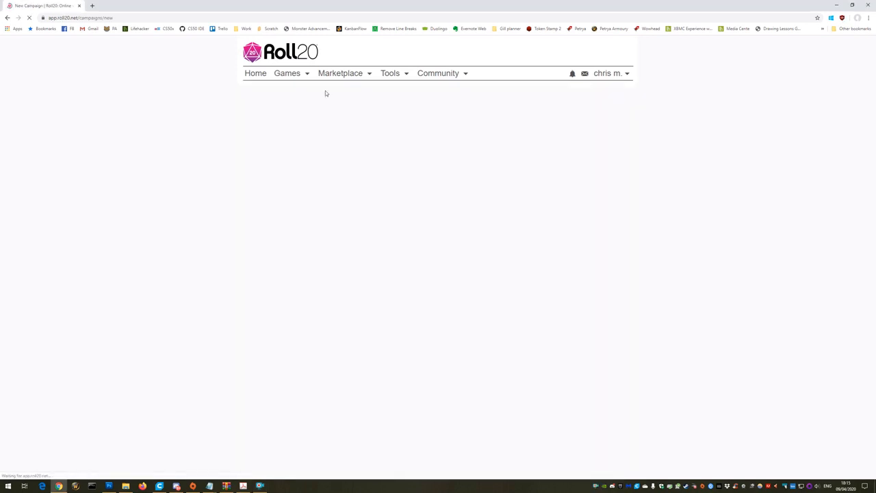
pyautogui.click(271, 160)
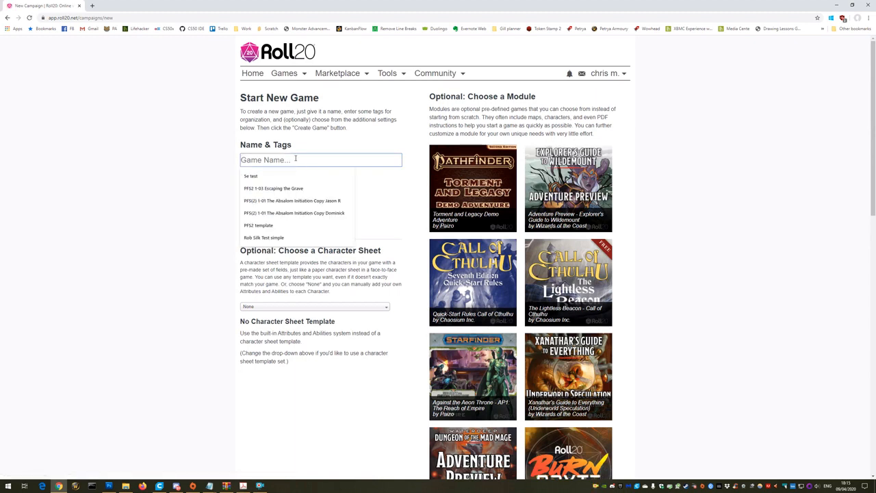
pyautogui.write('SFS Demo 2')
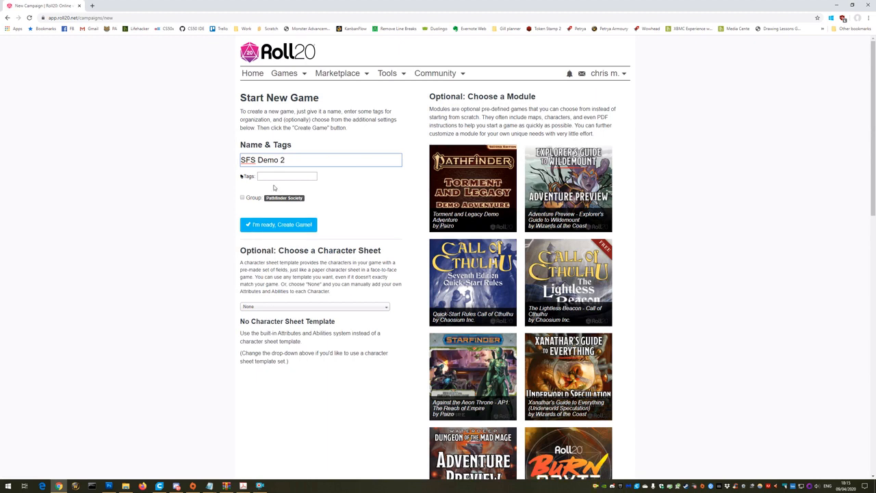
pyautogui.click(272, 176)
pyautogui.write('sf')
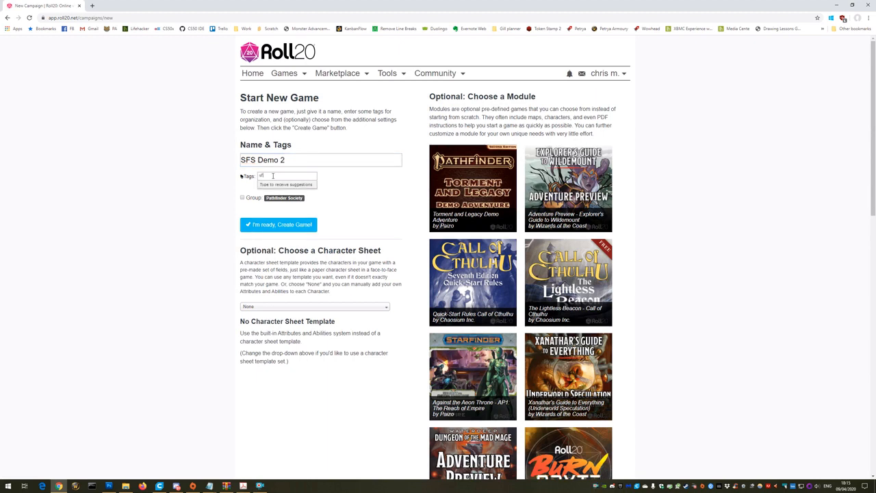
pyautogui.write('s')
pyautogui.press('Return')
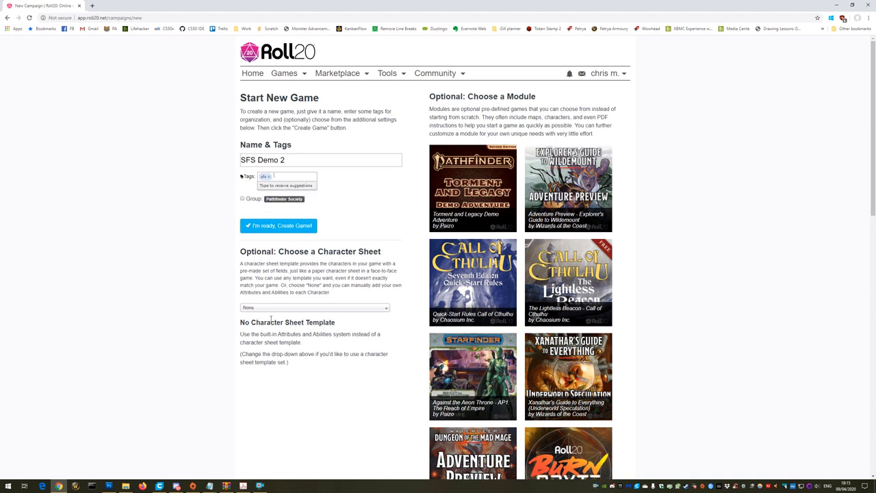
# Step: Search the character sheet templates for "star" and choose Starfinder (Simple) for the new game
pyautogui.click(315, 309)
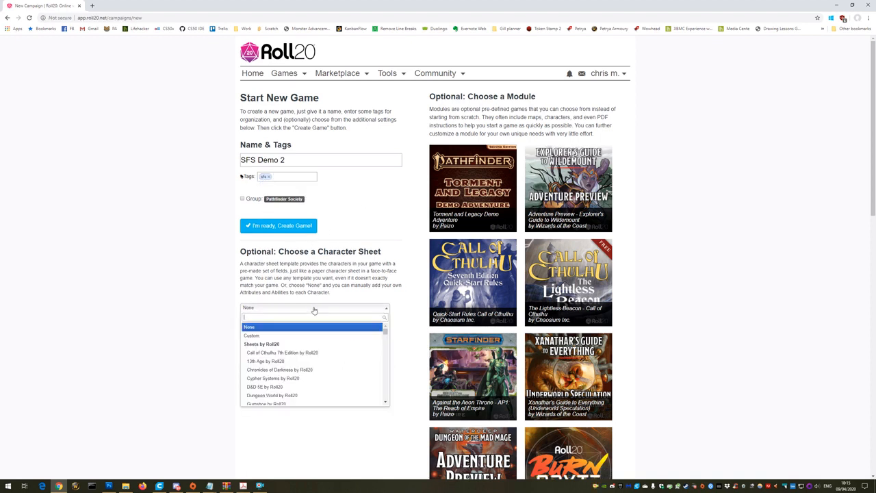
pyautogui.write('star')
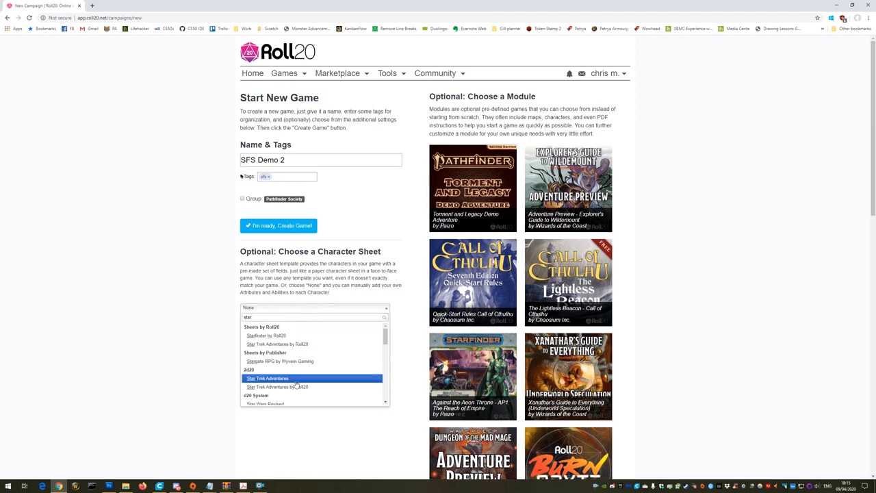
pyautogui.scroll(-3, 300, 379)
pyautogui.scroll(-5, 300, 379)
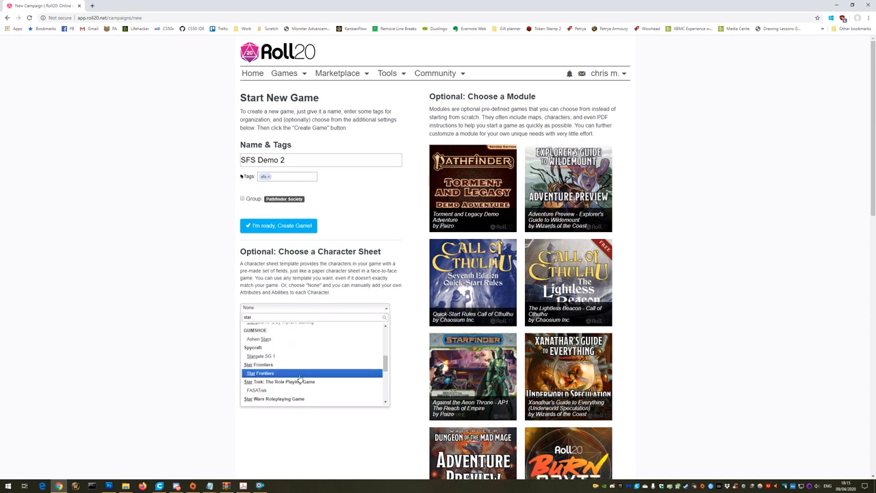
pyautogui.scroll(-4, 299, 371)
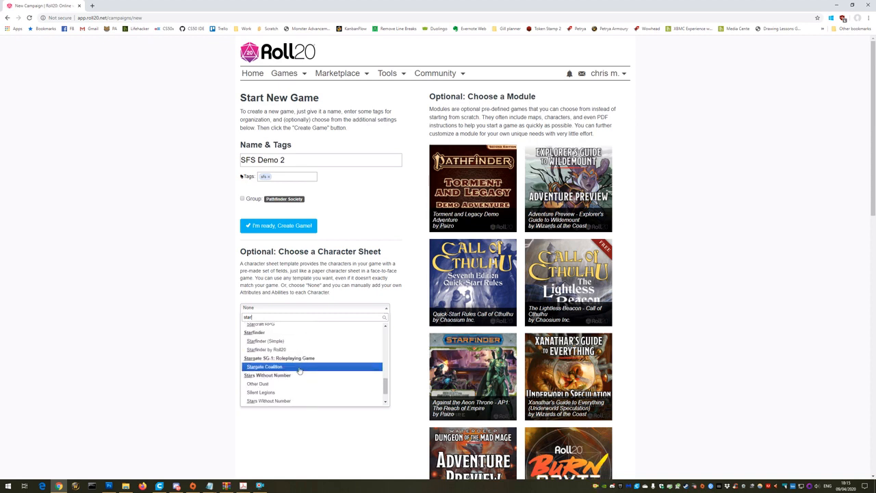
pyautogui.click(281, 345)
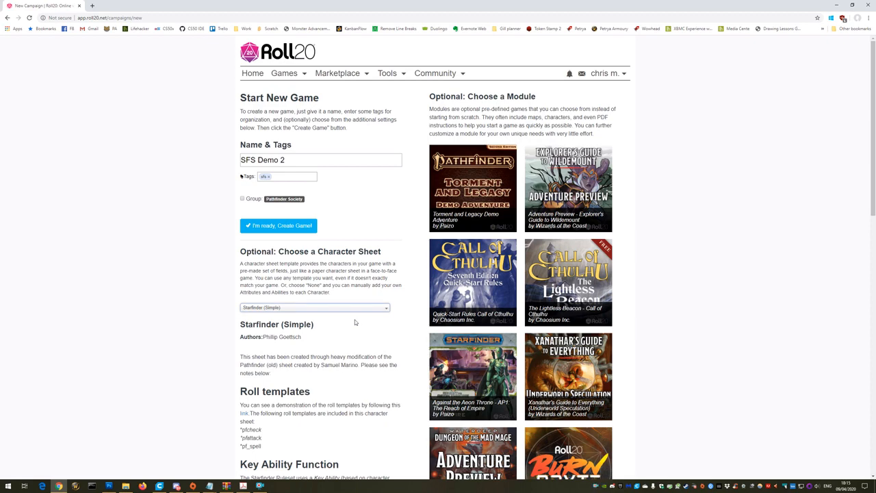
# Step: Create the game with the entered name, tag and character sheet template
pyautogui.scroll(-3, 353, 325)
pyautogui.scroll(-10, 348, 338)
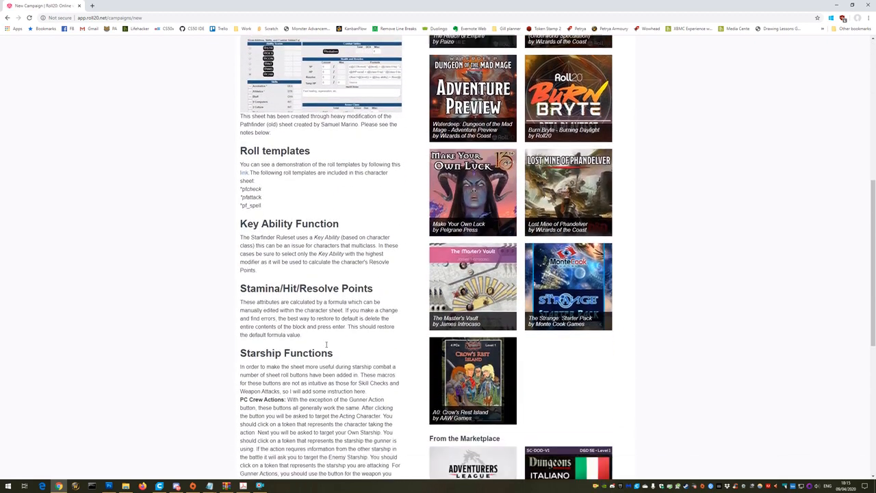
pyautogui.scroll(-2, 326, 342)
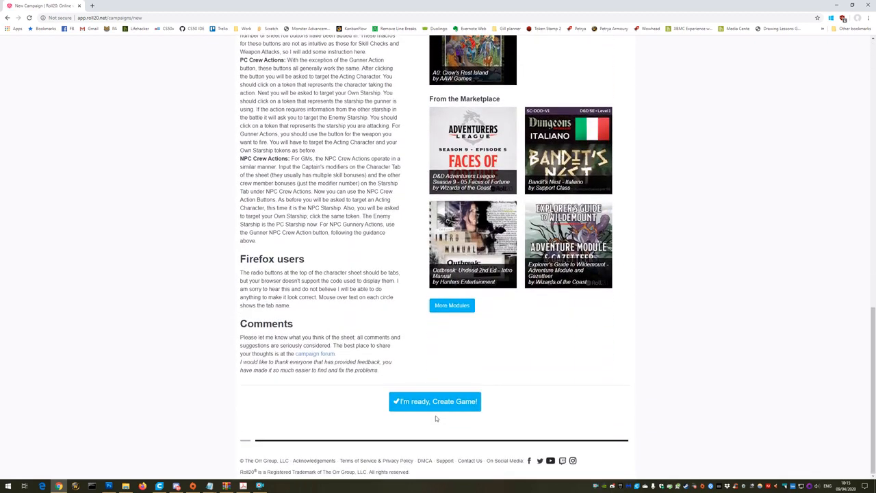
pyautogui.click(444, 404)
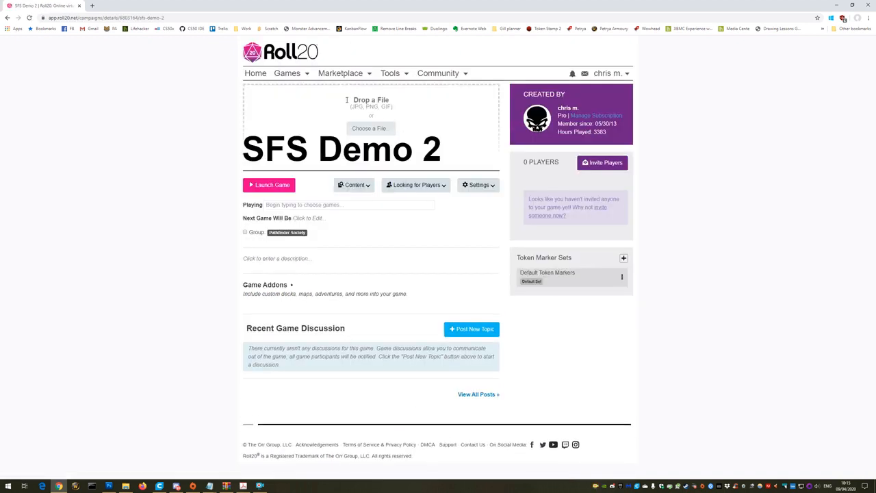
# Step: Add the Starfinder logo image from the local Starfinder folder as the banner of the game's details page
pyautogui.click(125, 486)
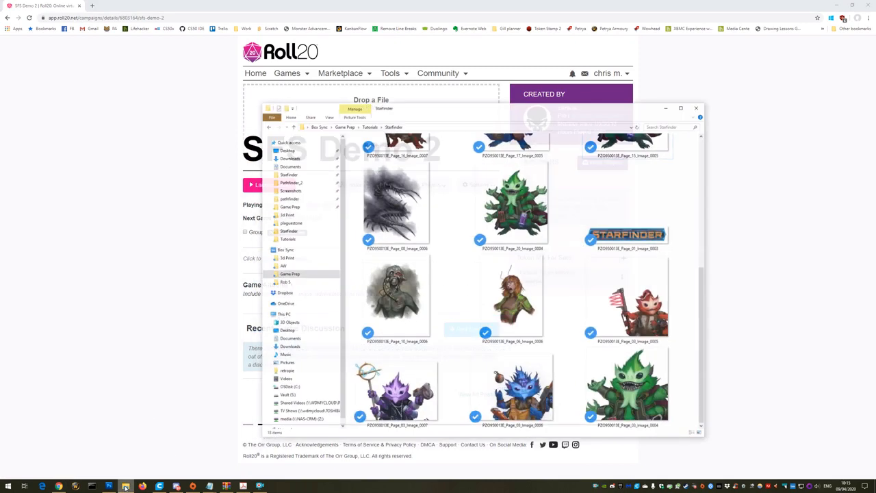
pyautogui.moveTo(521, 111); pyautogui.dragTo(524, 166)
pyautogui.moveTo(650, 297); pyautogui.dragTo(384, 131)
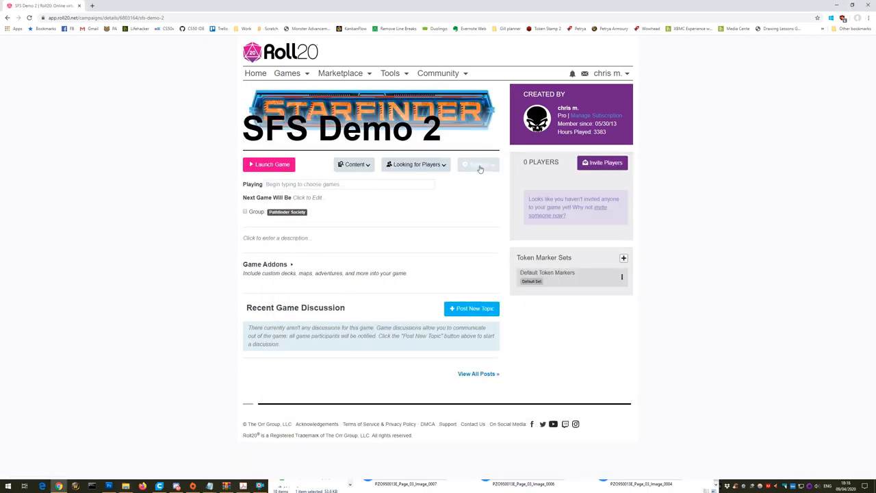
# Step: Set the in-game compendium to Starfinder in the game's settings and save the changes
pyautogui.click(480, 168)
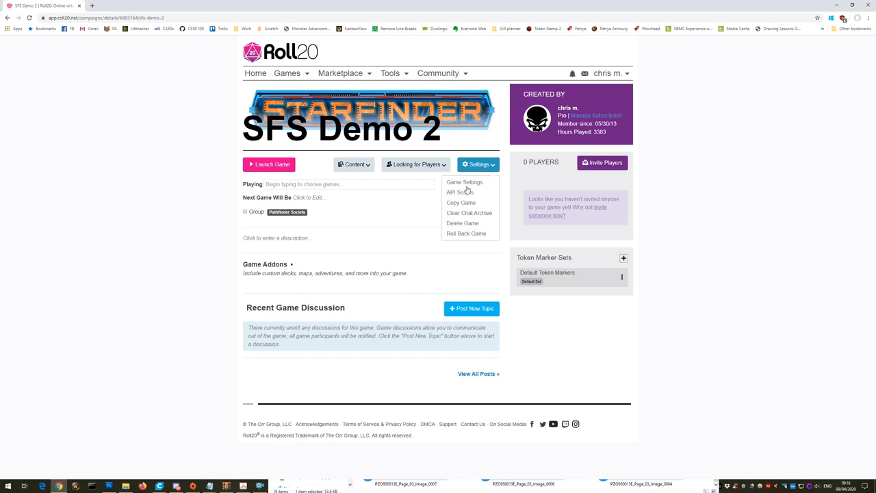
pyautogui.click(471, 184)
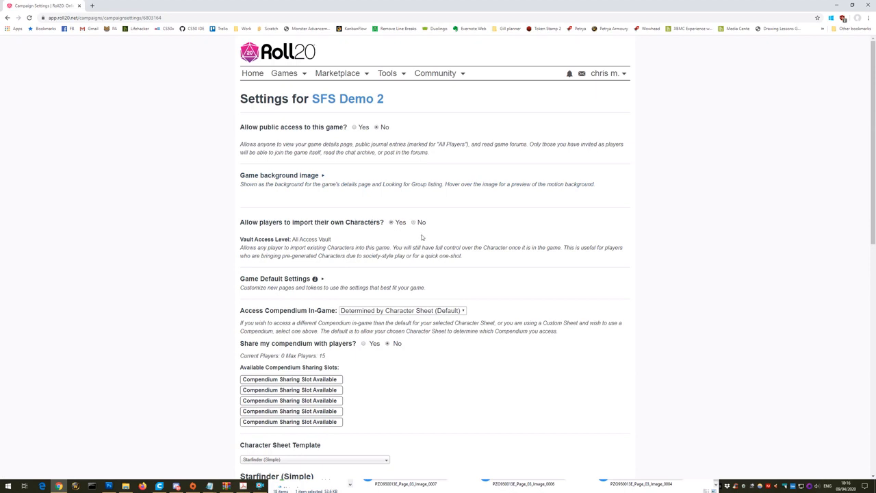
pyautogui.scroll(-2, 420, 238)
pyautogui.scroll(-1, 400, 266)
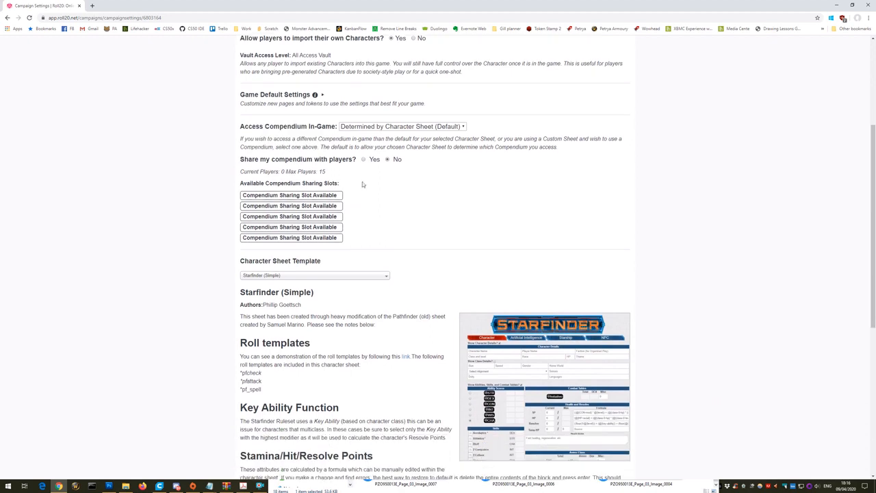
pyautogui.click(463, 127)
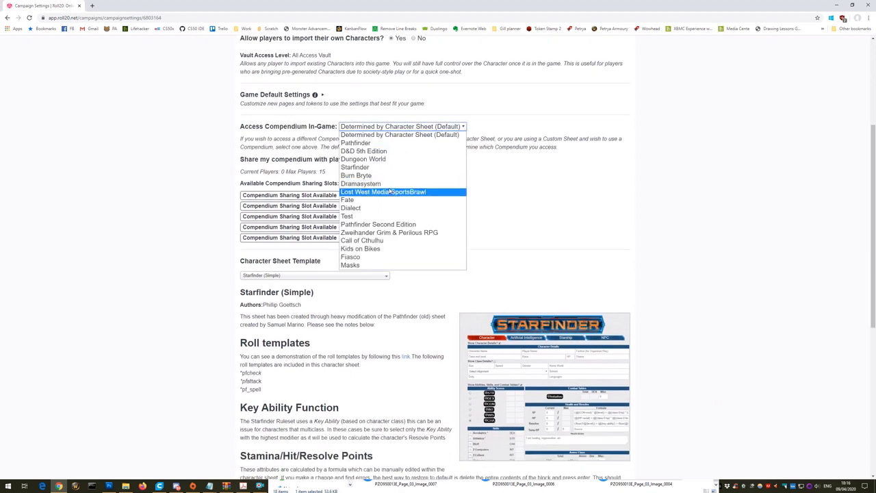
pyautogui.click(378, 169)
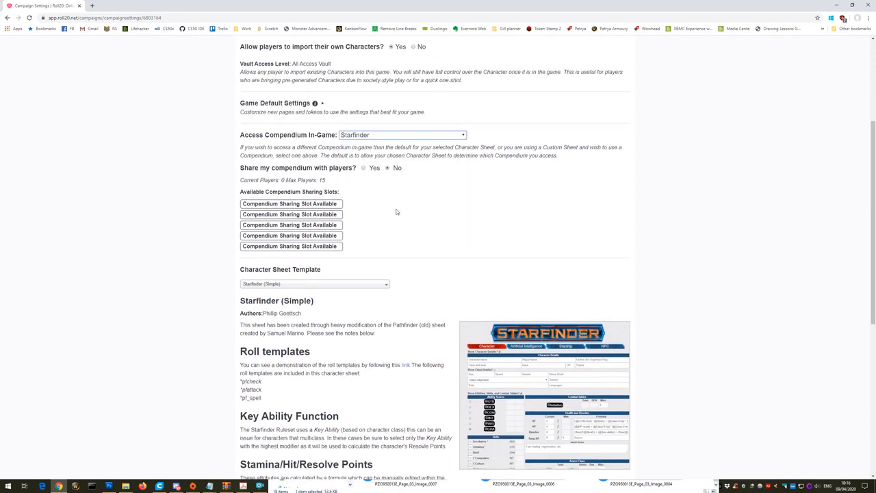
pyautogui.scroll(-3, 396, 213)
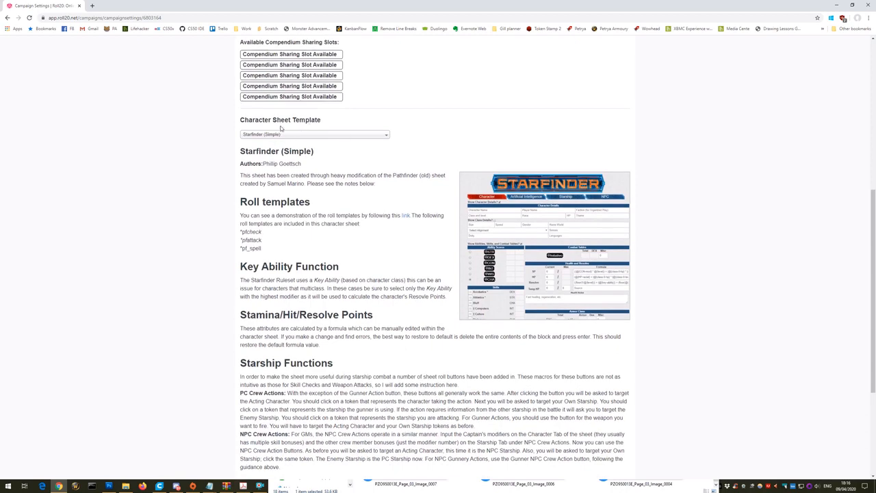
pyautogui.scroll(-3, 396, 215)
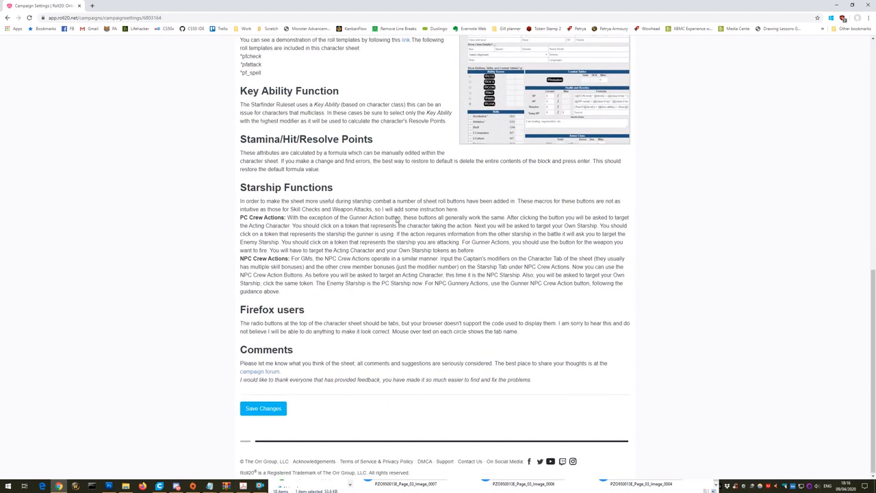
pyautogui.click(273, 409)
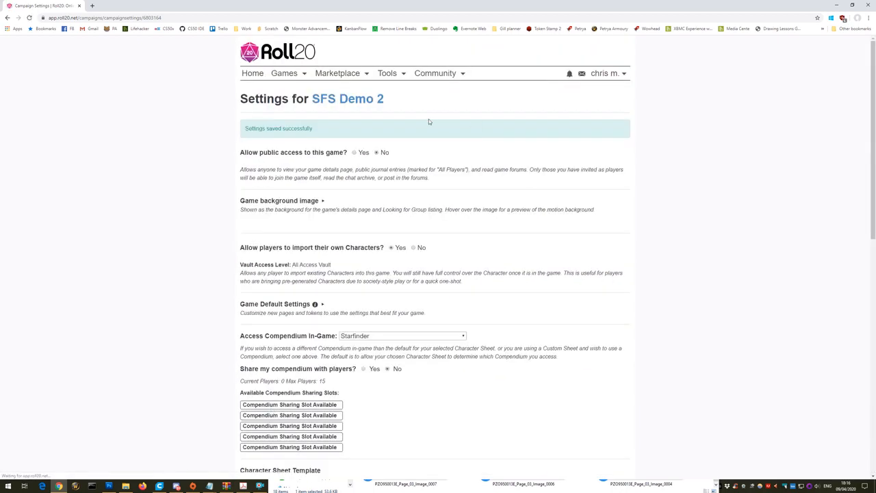
# Step: Return to the game's details page and rename the game "SFS Demo #2"
pyautogui.click(348, 100)
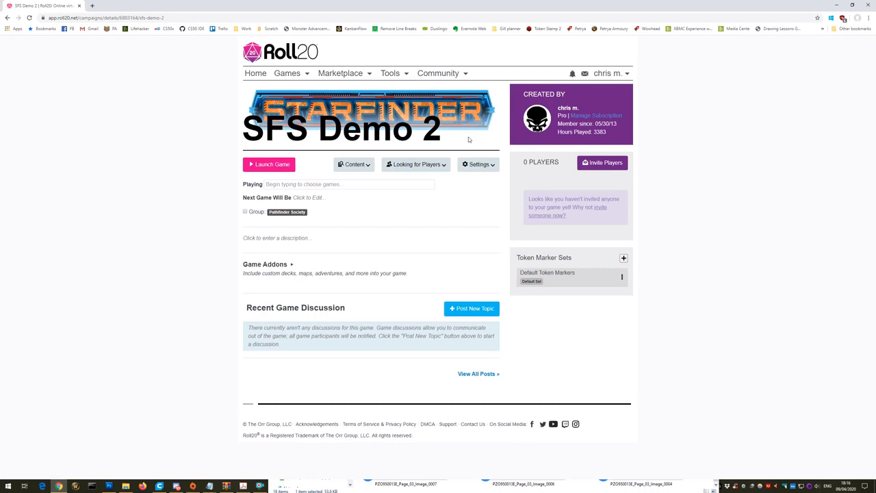
pyautogui.click(440, 131)
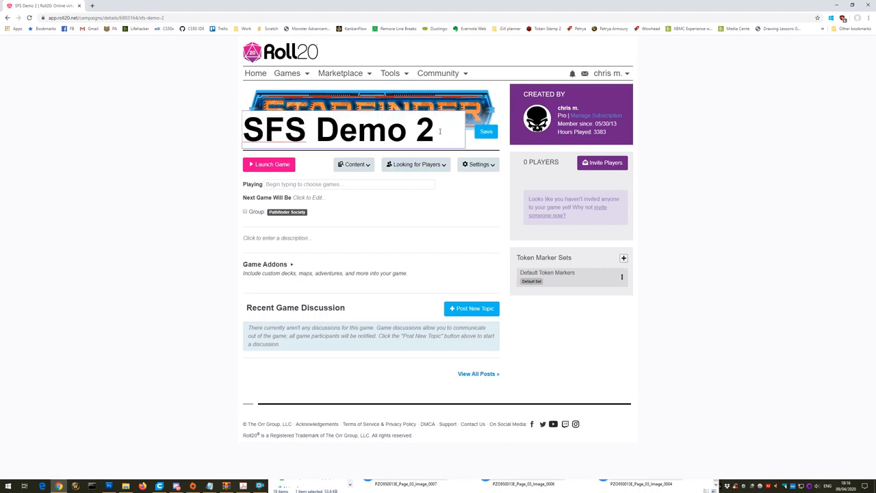
pyautogui.press('BackSpace')
pyautogui.press('BackSpace')
pyautogui.write('#2')
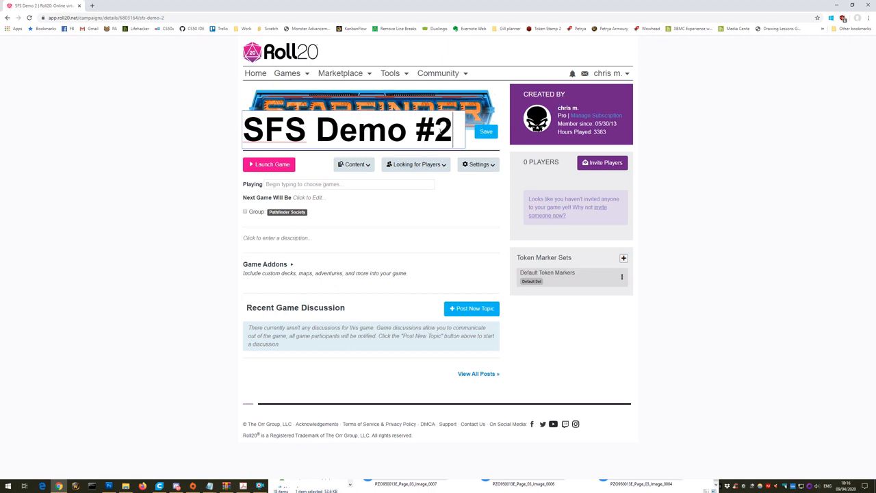
pyautogui.click(486, 131)
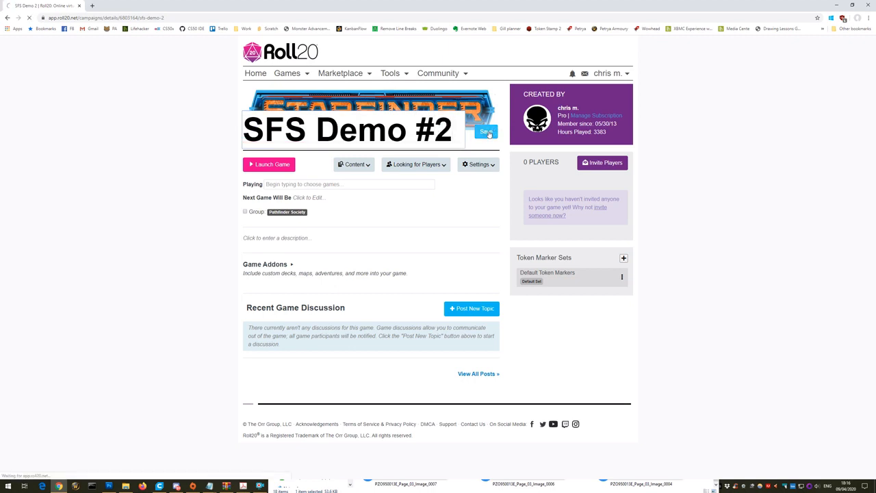
# Step: Launch the game and set its video and audio chat technology to None (no video/audio)
pyautogui.click(271, 166)
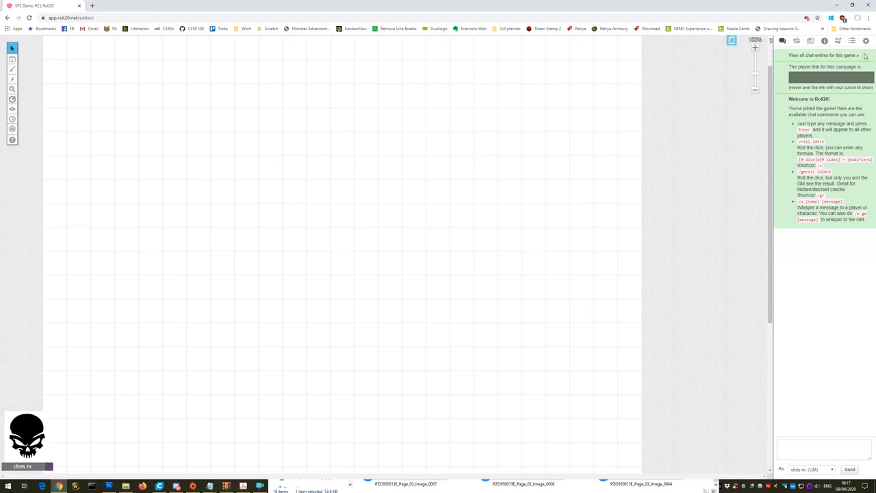
pyautogui.click(867, 41)
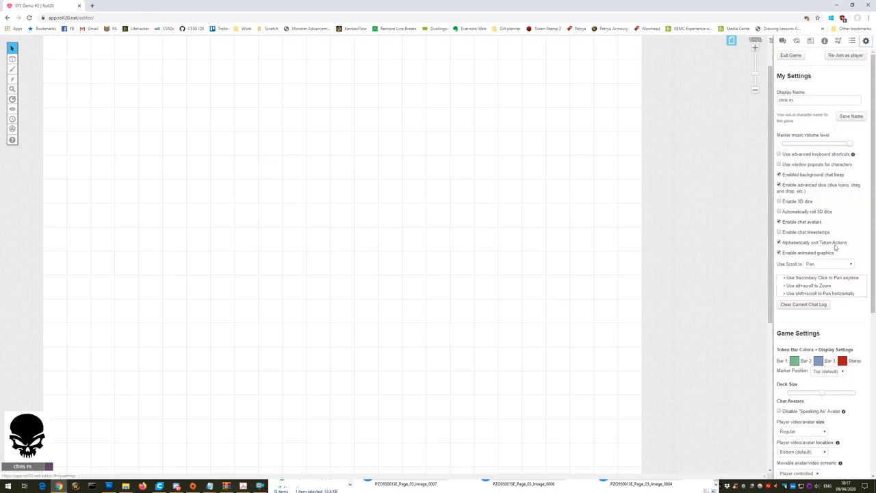
pyautogui.scroll(-4, 843, 308)
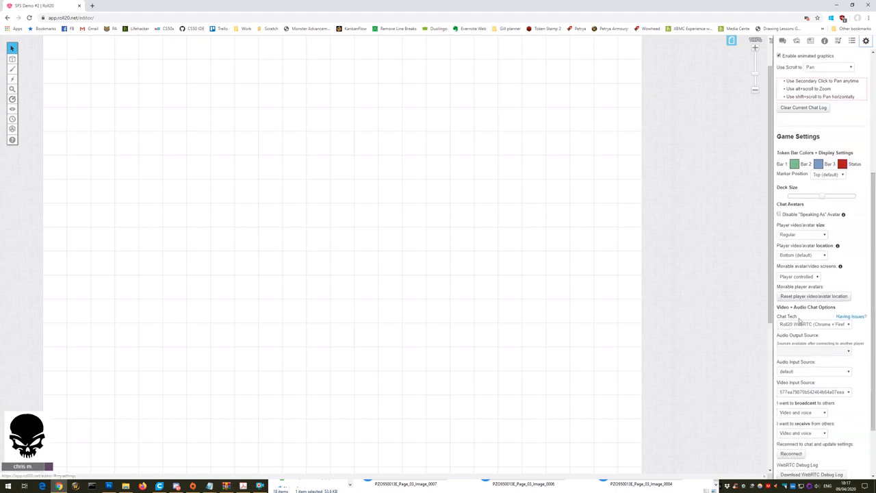
pyautogui.click(847, 325)
pyautogui.click(812, 343)
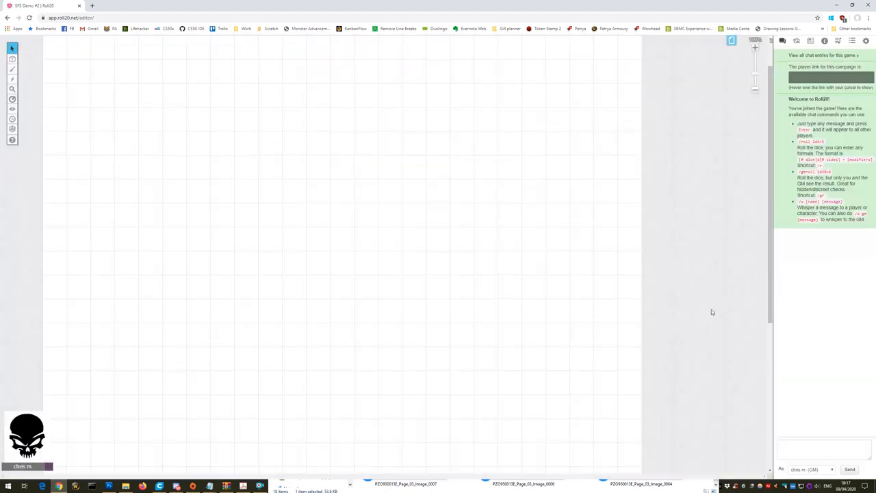
# Step: Set the player avatar size to Names only in the launched game's settings
pyautogui.click(866, 41)
pyautogui.scroll(-1, 848, 286)
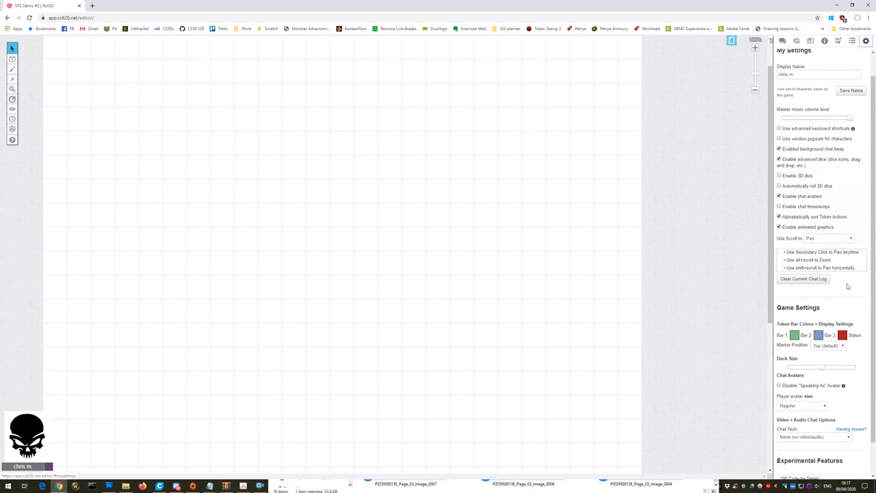
pyautogui.scroll(1, 848, 286)
pyautogui.scroll(-1, 813, 171)
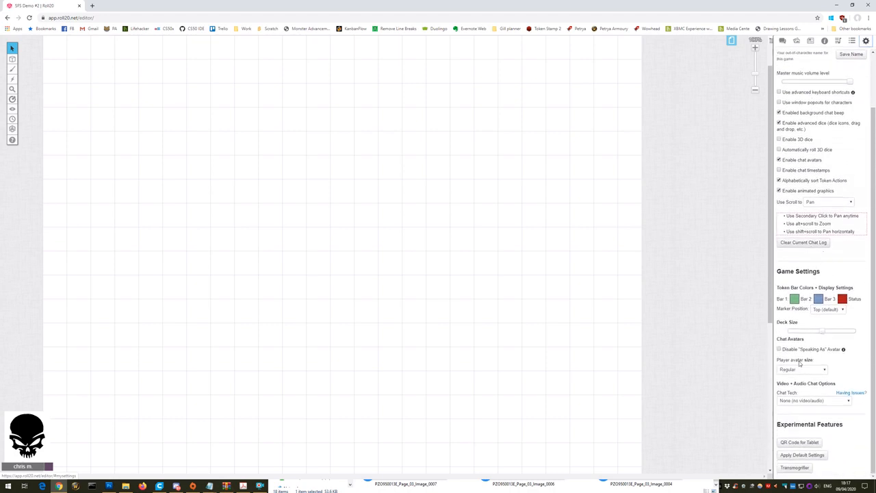
pyautogui.click(824, 371)
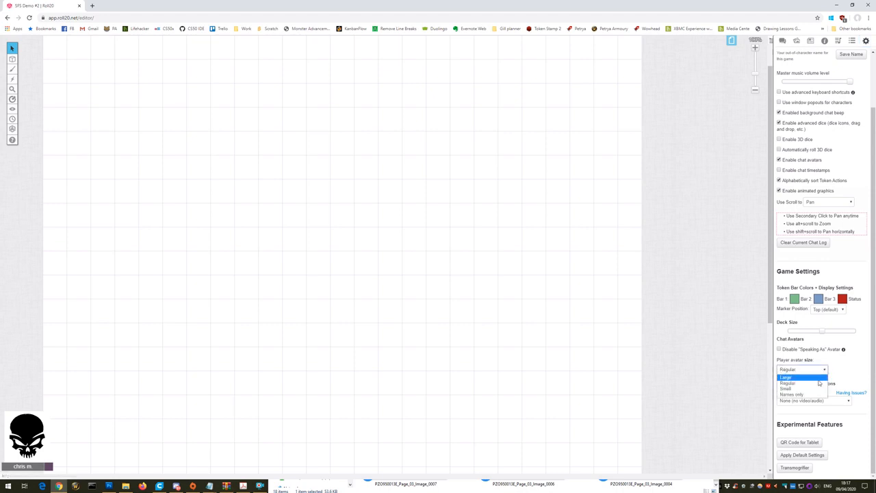
pyautogui.click(792, 395)
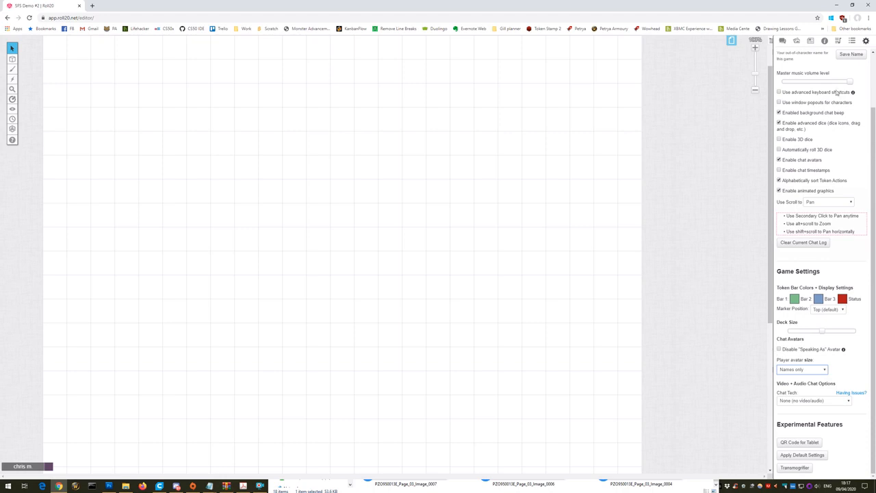
# Step: Change the display name to GM followed by the game master's first name in parentheses, and save it
pyautogui.scroll(2, 837, 93)
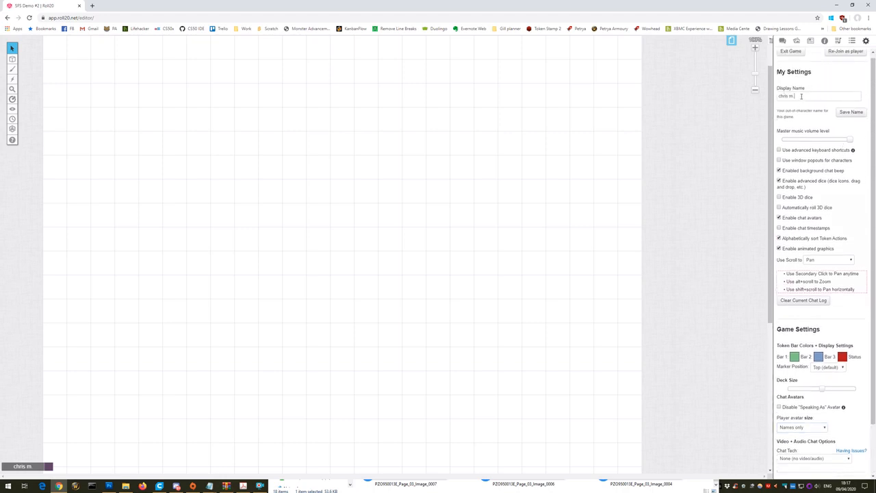
pyautogui.click(802, 96)
pyautogui.write('GM (')
pyautogui.click(851, 113)
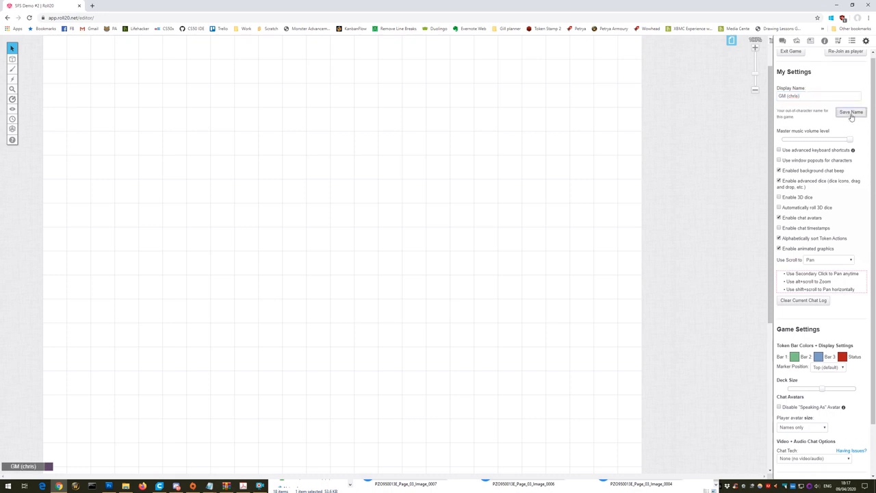
# Step: In the Start page's settings, set the grid measurement to Pathfinder/3.5E Compatible and save the settings
pyautogui.click(731, 42)
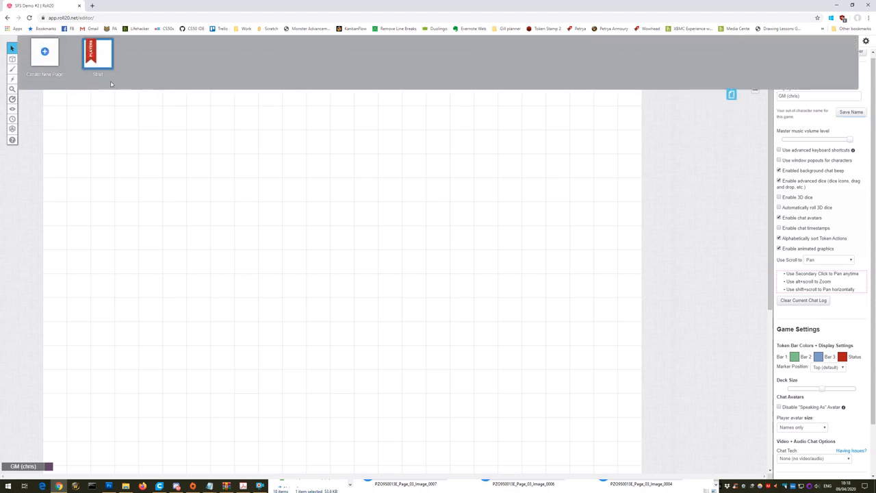
pyautogui.moveTo(78, 45)
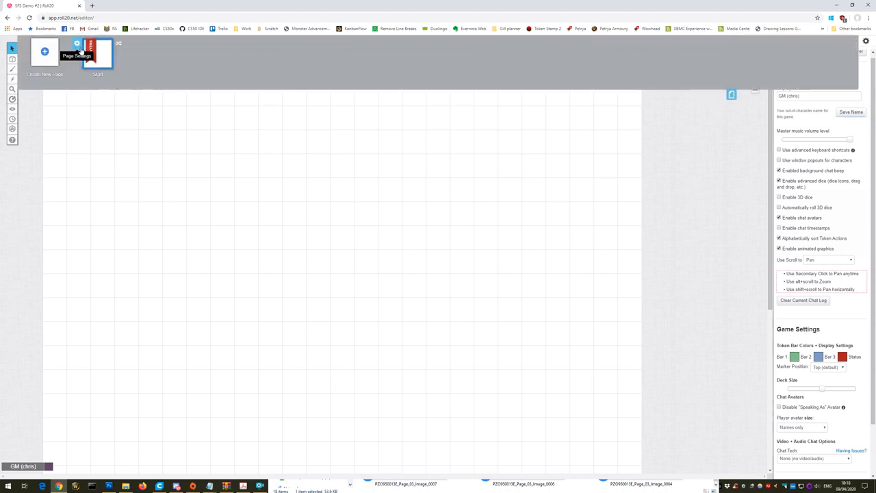
pyautogui.click(78, 45)
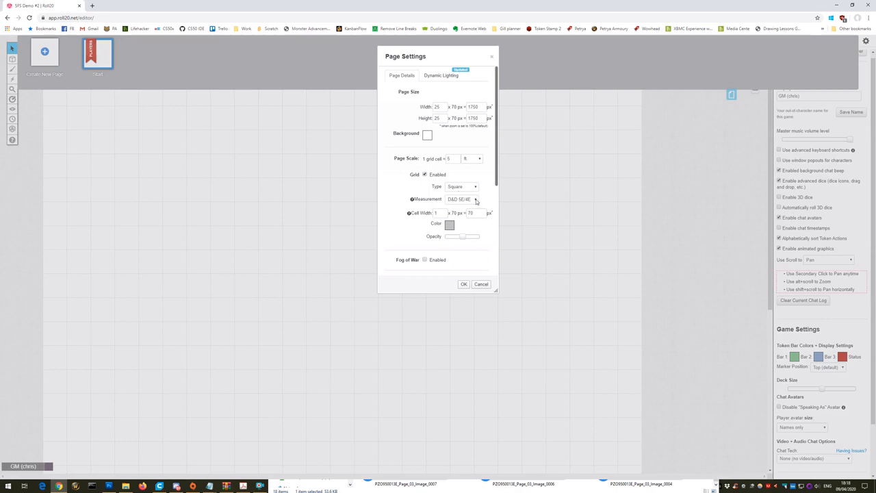
pyautogui.click(476, 200)
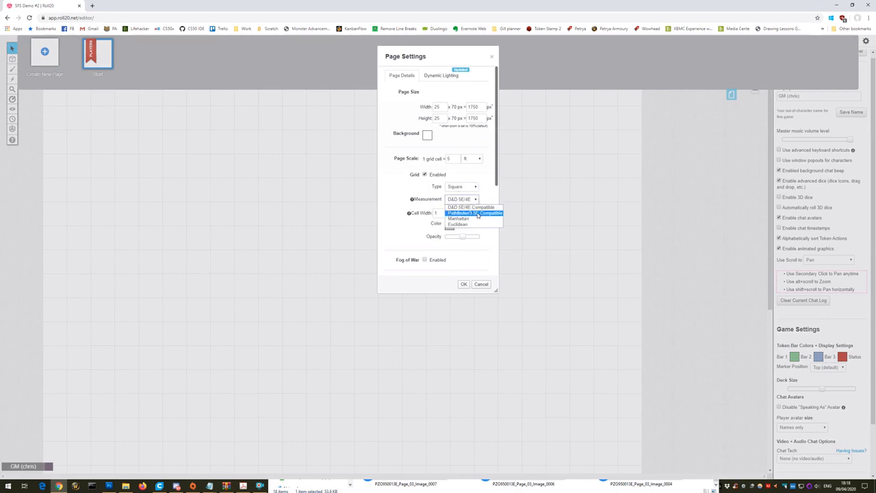
pyautogui.click(478, 214)
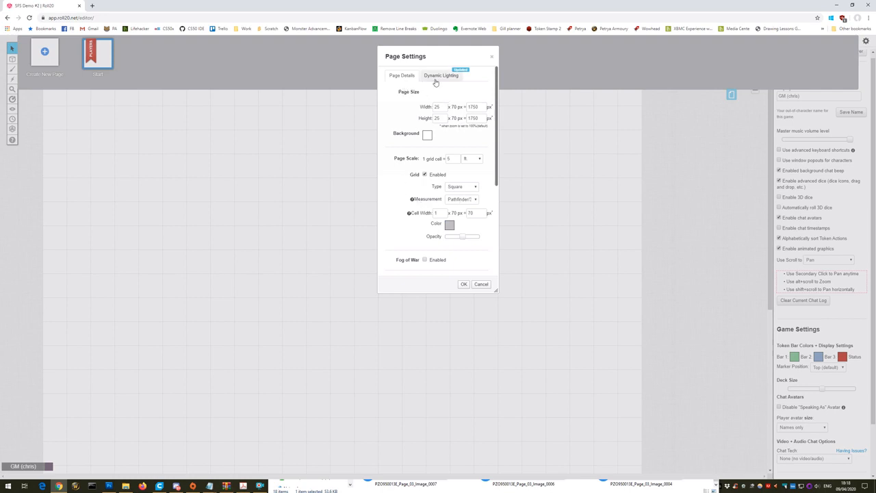
pyautogui.scroll(-3, 464, 246)
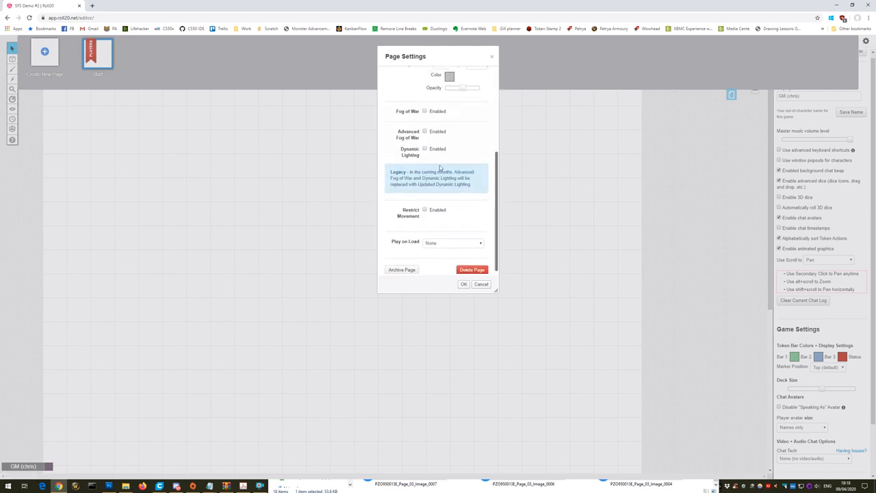
pyautogui.click(463, 284)
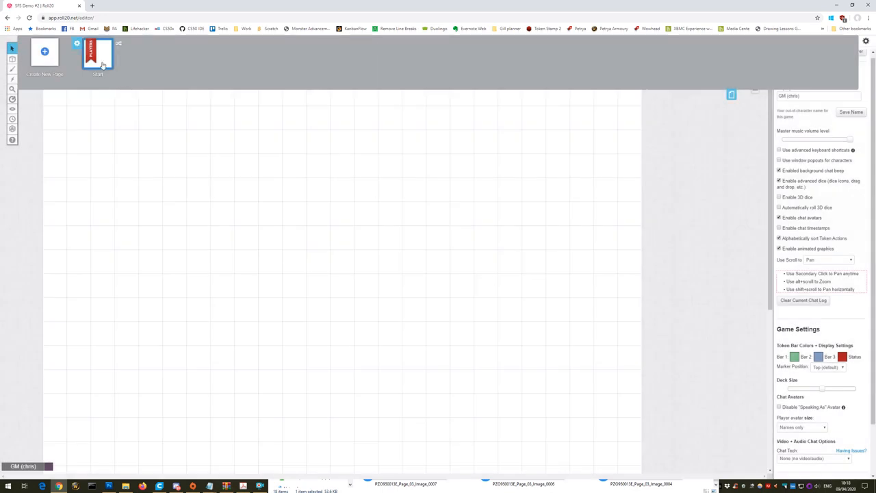
# Step: Add the image PZO950013E_Page_04_Image_0007 from the Starfinder folder in File Explorer to the Start page and shift it towards the page's centre
pyautogui.click(126, 488)
pyautogui.scroll(3, 491, 301)
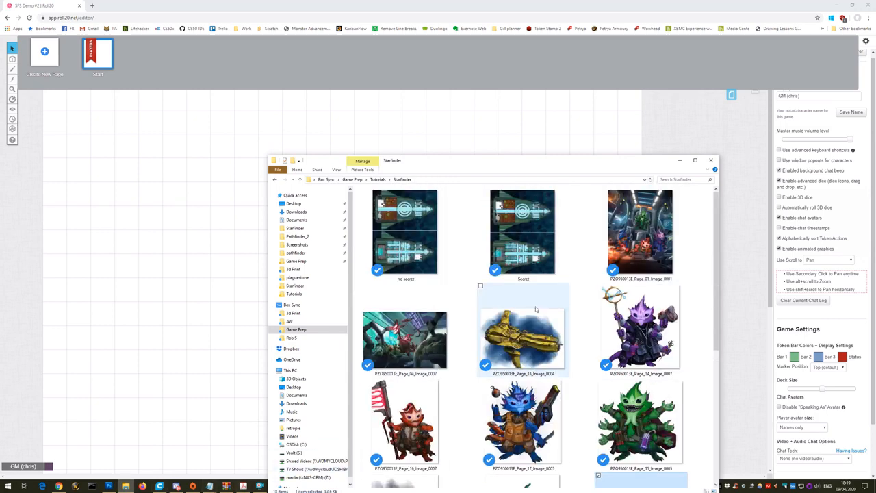
pyautogui.moveTo(415, 347); pyautogui.dragTo(219, 258)
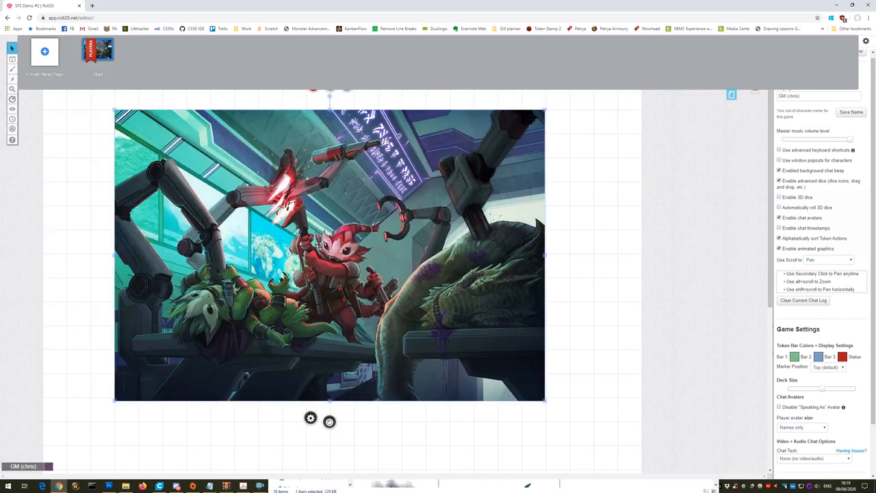
pyautogui.click(731, 94)
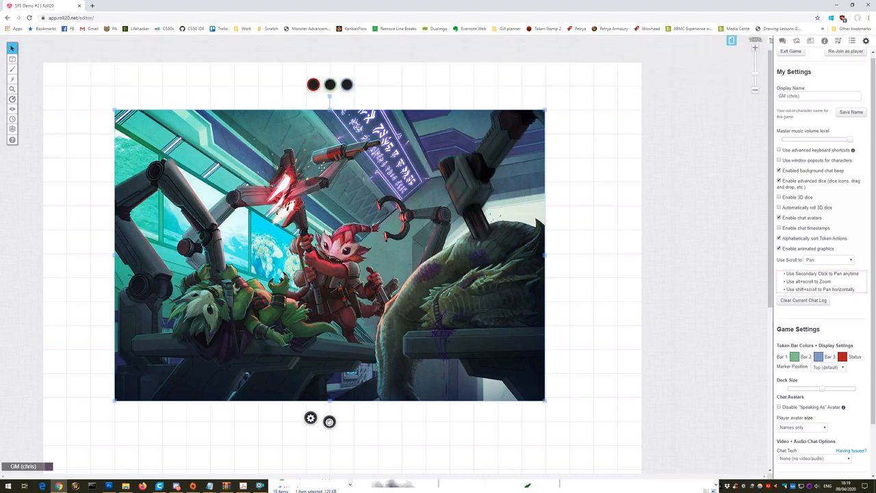
pyautogui.moveTo(312, 186)
pyautogui.mouseDown()
pyautogui.moveTo(341, 191)
pyautogui.moveTo(318, 182)
pyautogui.moveTo(329, 179)
pyautogui.mouseUp()
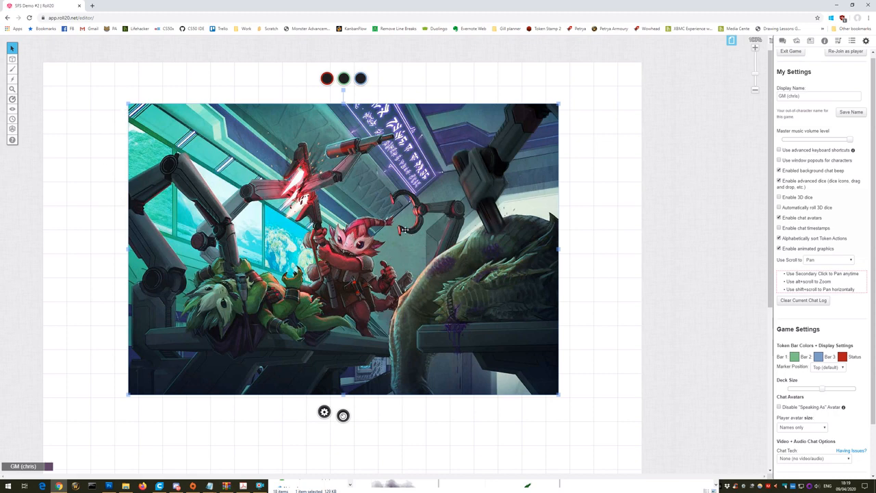
# Step: Move the artwork on the Start page to the Map Layer
pyautogui.rightClick(405, 232)
pyautogui.moveTo(431, 230)
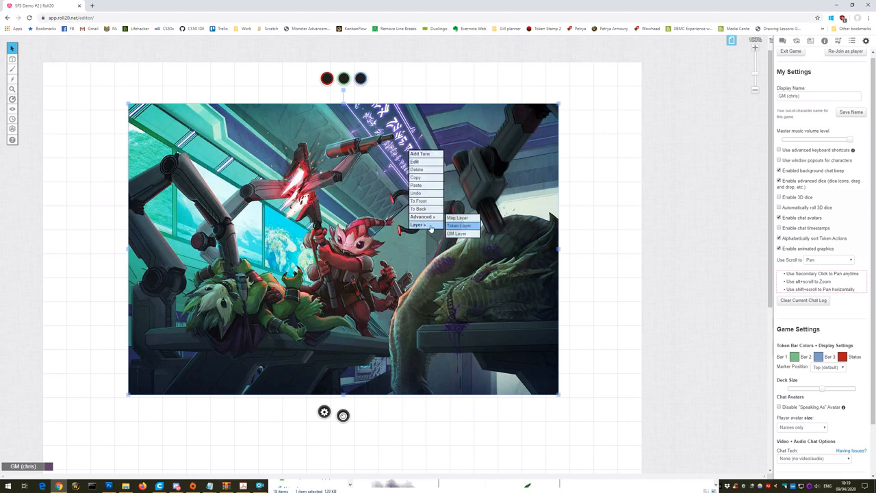
pyautogui.click(461, 218)
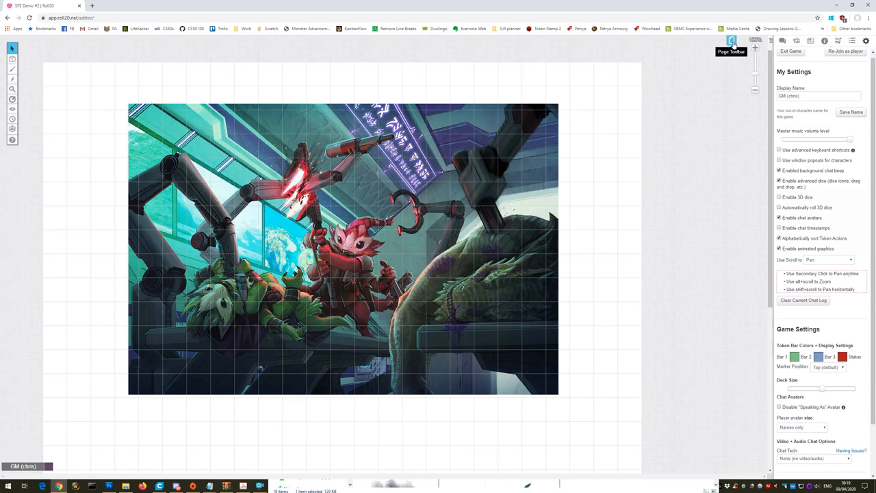
# Step: Set the Start page's grid color to transparent and save the page settings
pyautogui.click(731, 42)
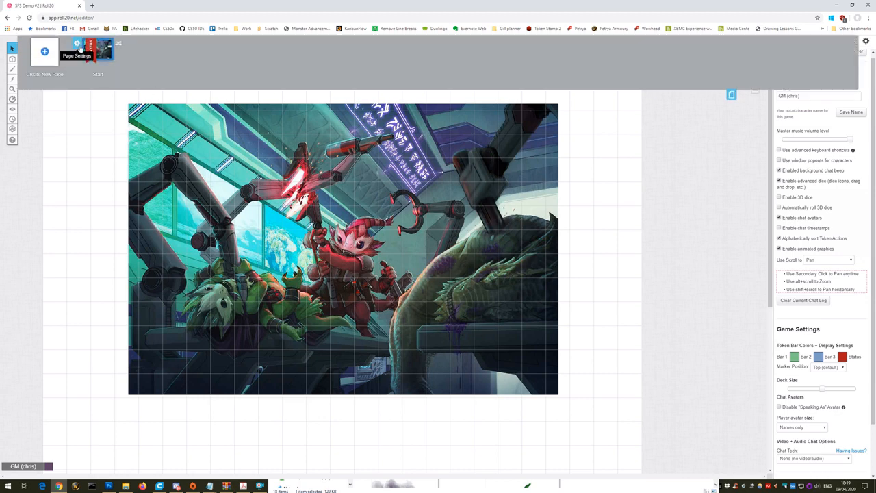
pyautogui.click(78, 45)
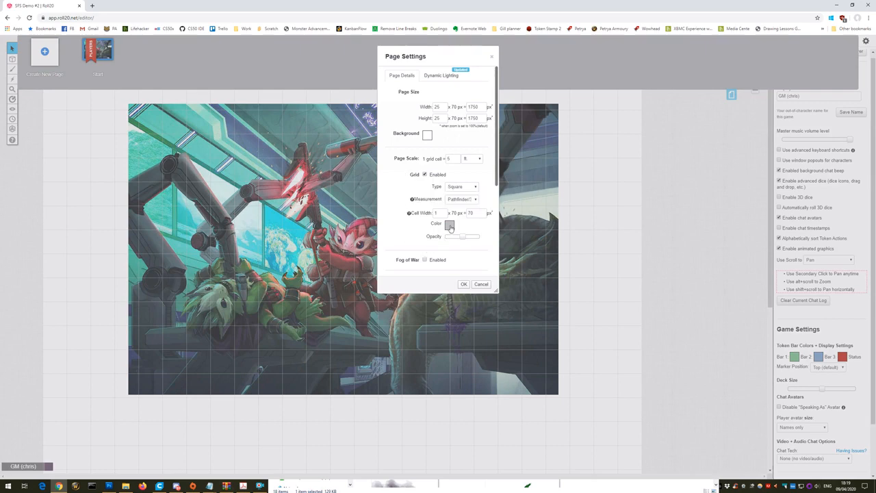
pyautogui.click(450, 226)
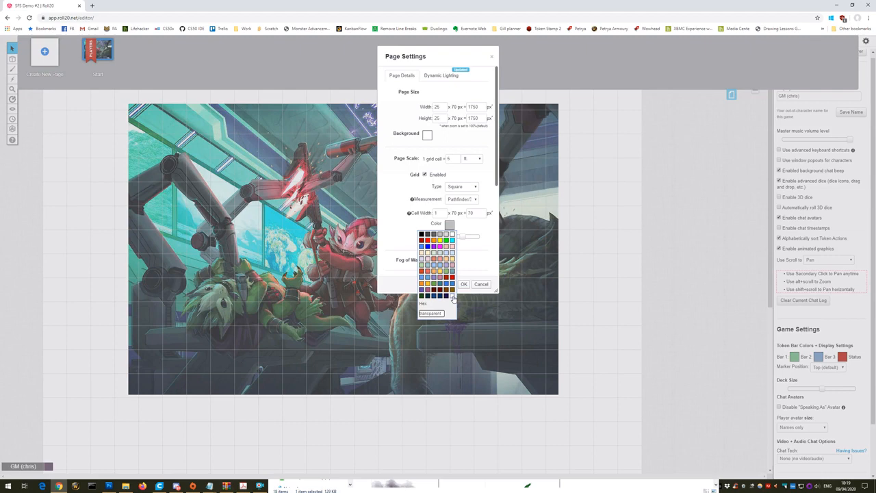
pyautogui.click(453, 297)
pyautogui.click(464, 285)
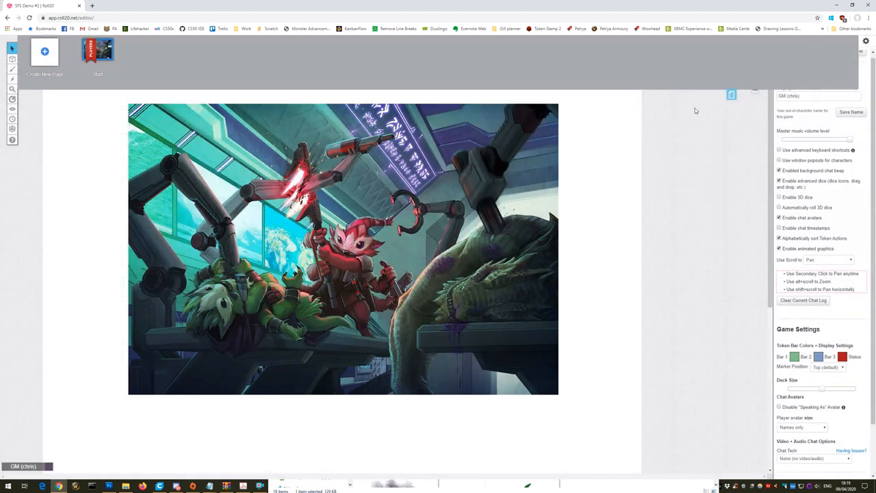
pyautogui.click(731, 95)
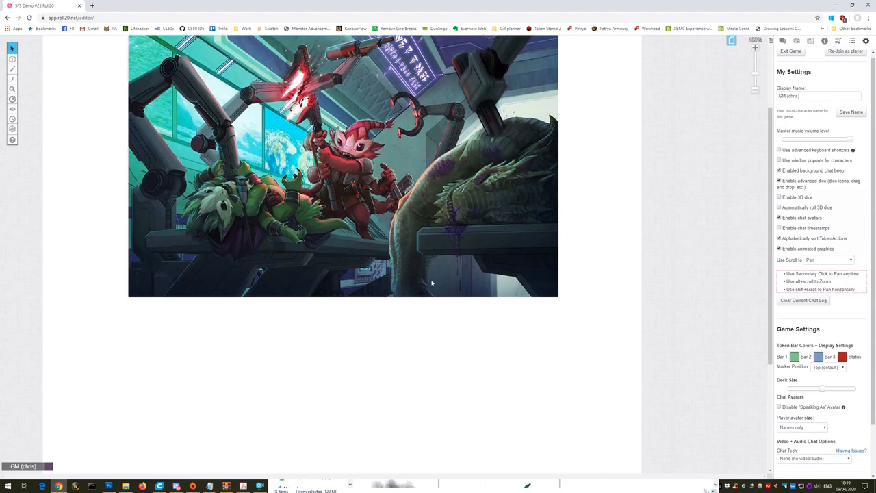
pyautogui.scroll(-2, 278, 263)
pyautogui.scroll(3, 289, 343)
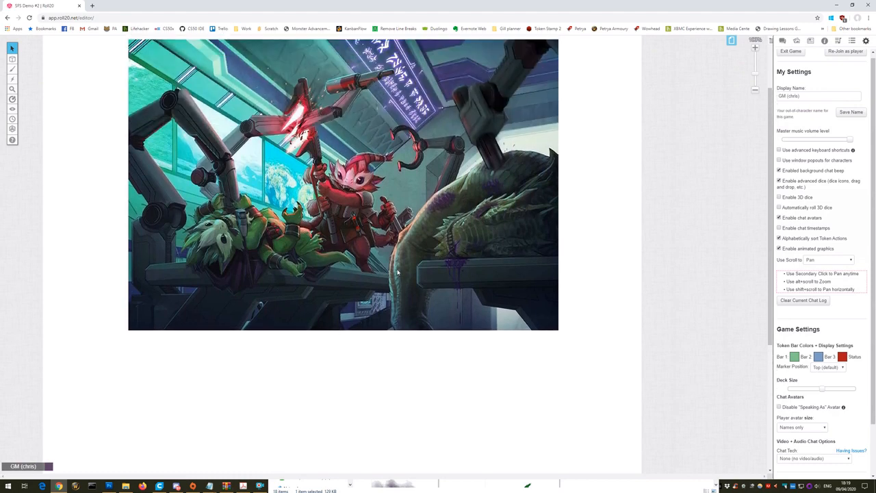
pyautogui.scroll(2, 391, 275)
# Step: Duplicate the Start page, name the copy "Ship" and open it
pyautogui.click(730, 39)
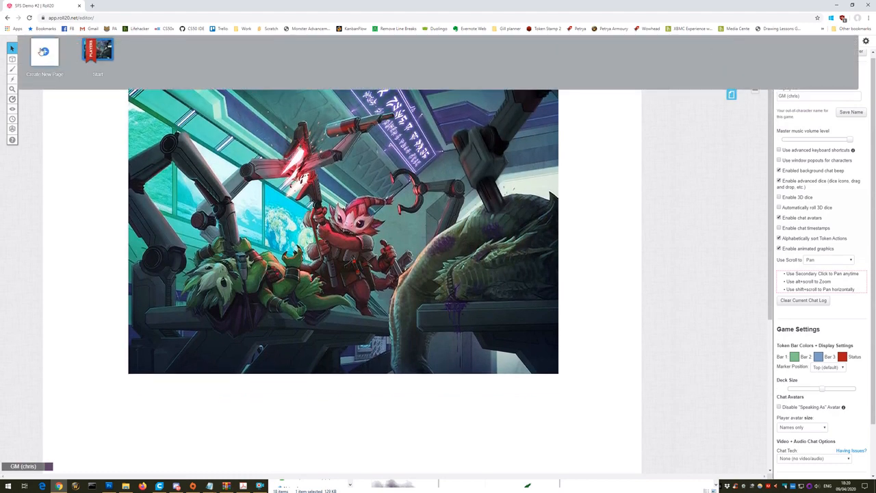
pyautogui.moveTo(77, 54)
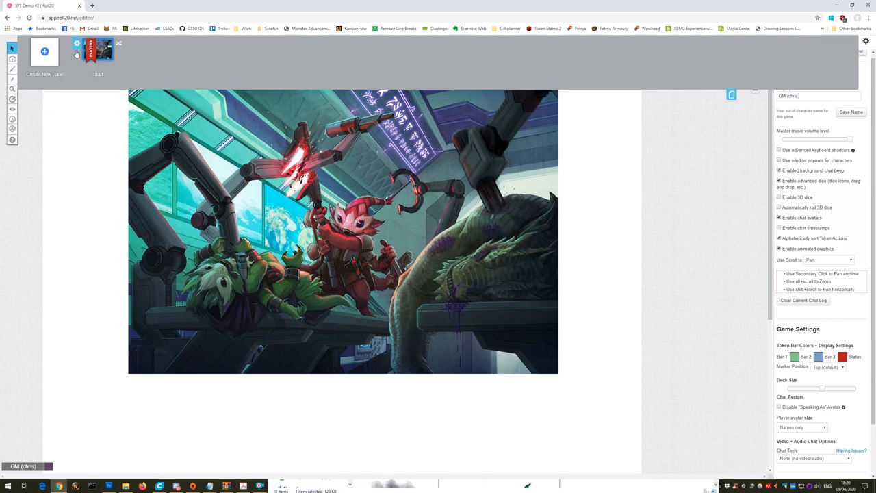
pyautogui.click(119, 46)
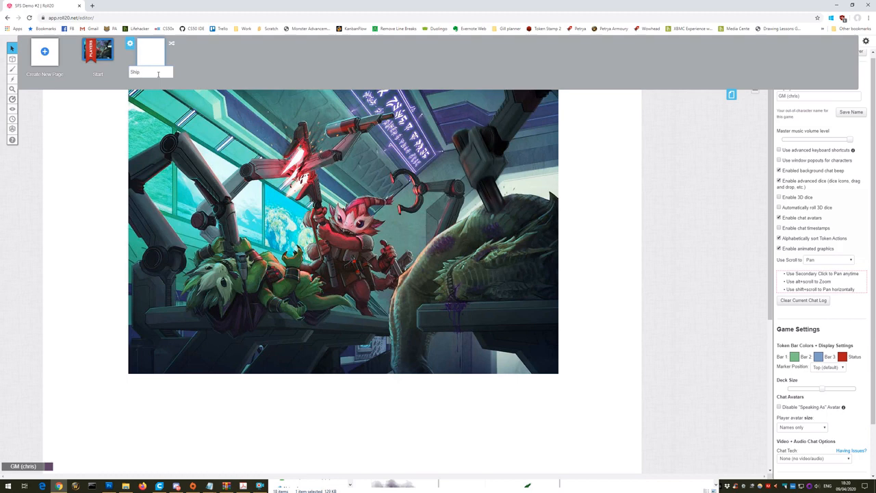
pyautogui.press('Return')
pyautogui.click(152, 51)
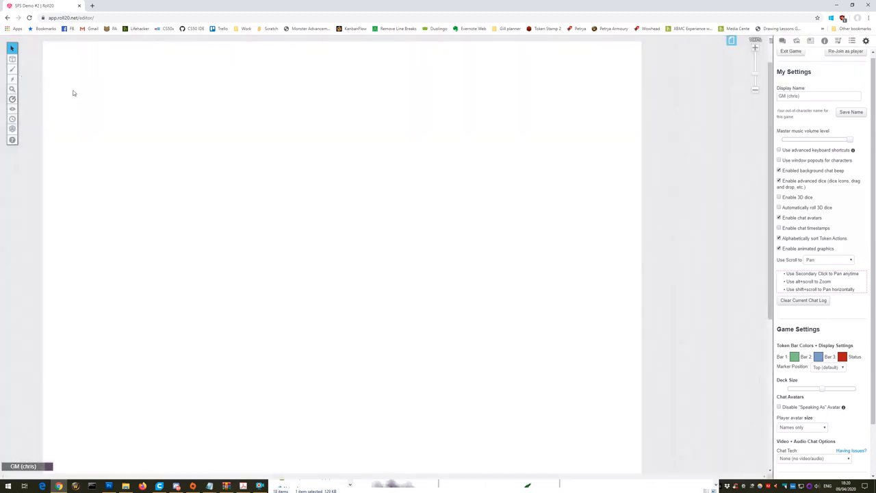
# Step: Switch to the map layer and place the ship deck plan image on the Ship page
pyautogui.moveTo(13, 60)
pyautogui.click(49, 58)
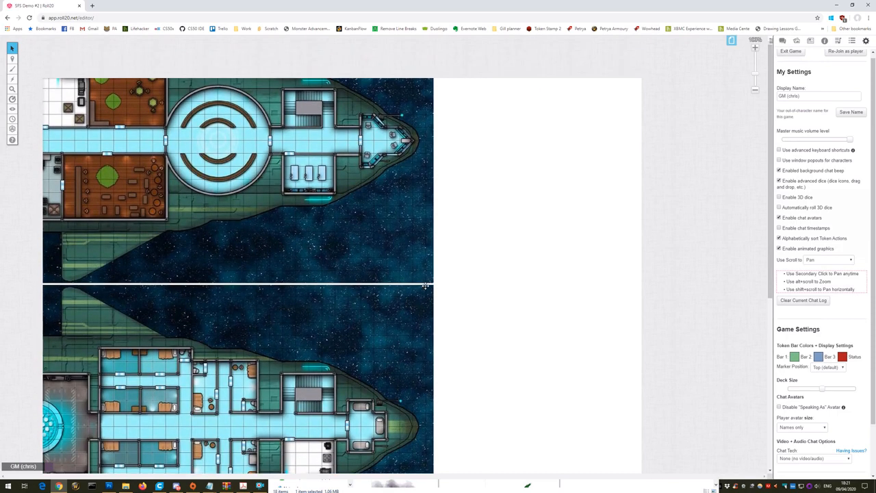
# Step: In the Ship page's settings, set the grid color to red with a slightly higher opacity and save the settings
pyautogui.click(730, 41)
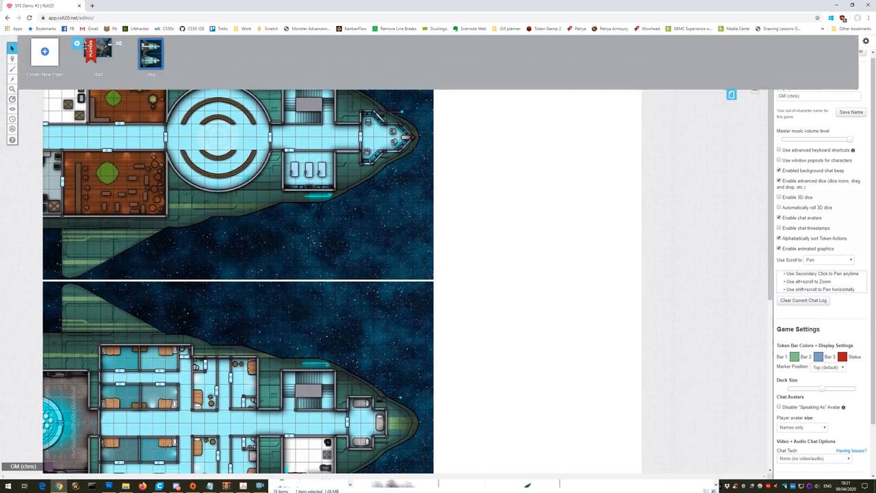
pyautogui.click(130, 44)
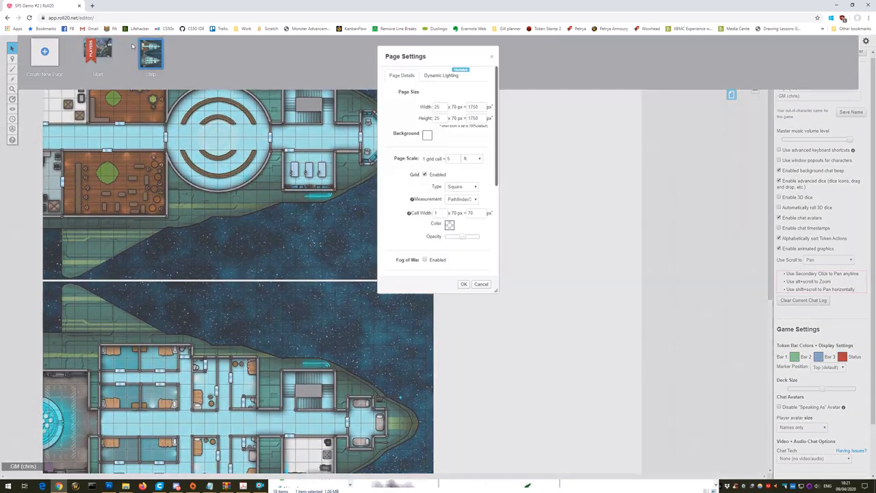
pyautogui.click(449, 225)
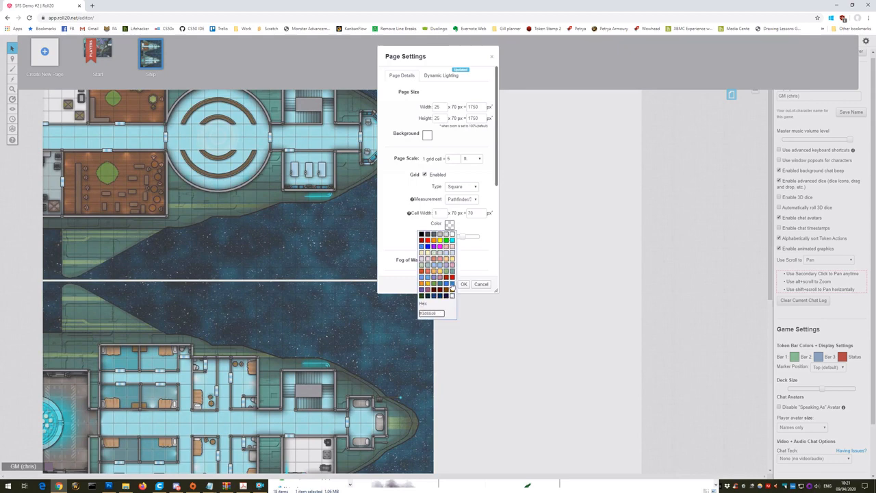
pyautogui.click(427, 241)
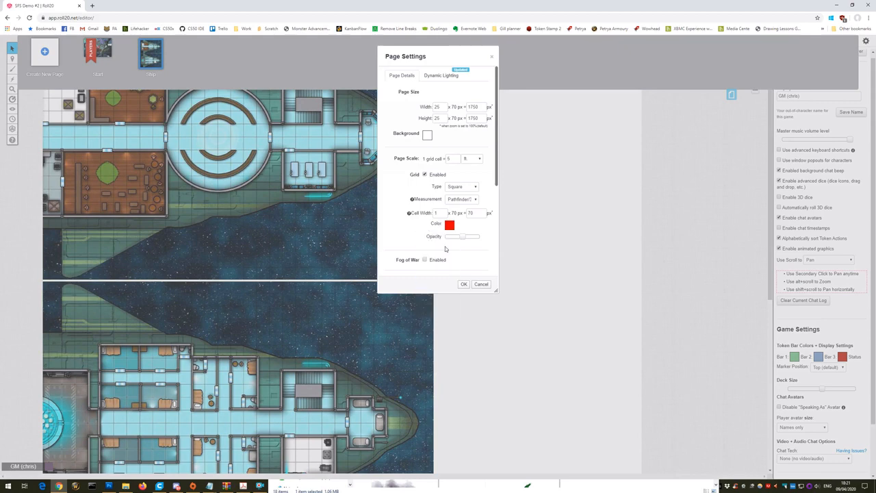
pyautogui.moveTo(463, 237); pyautogui.dragTo(469, 239)
pyautogui.click(464, 284)
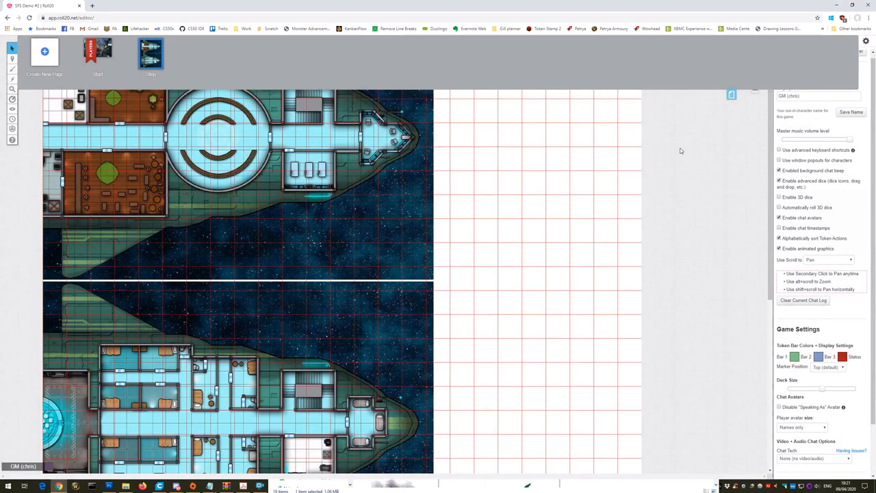
pyautogui.click(731, 96)
# Step: Move the ship map in from the page's corner and stretch its left edge outward to about 20 grid cells wide
pyautogui.scroll(-1, 353, 277)
pyautogui.moveTo(195, 225); pyautogui.dragTo(310, 316)
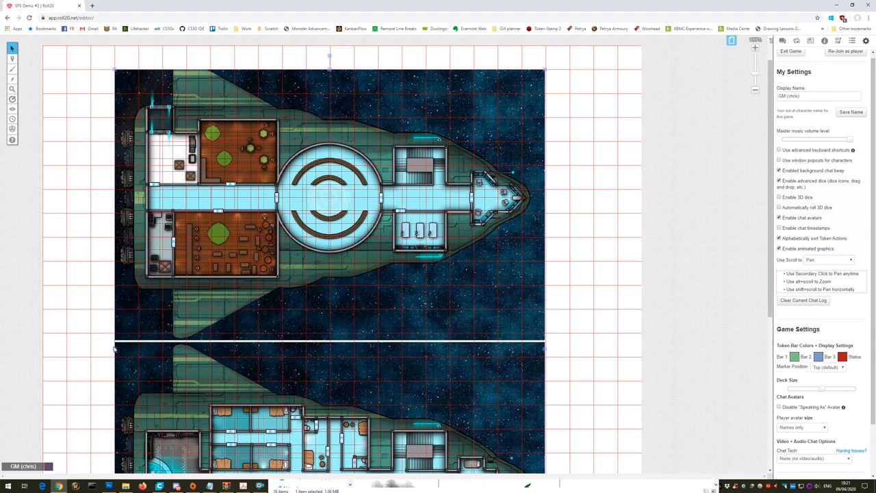
pyautogui.moveTo(114, 349); pyautogui.dragTo(64, 350)
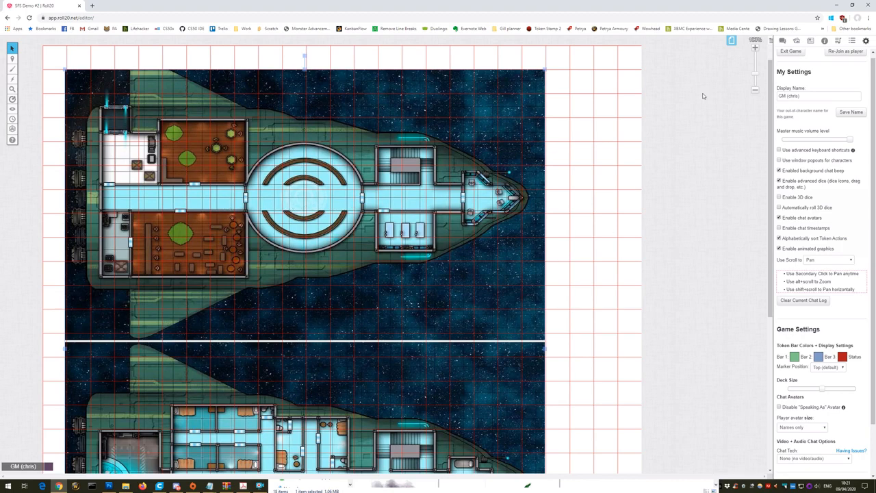
# Step: Set the Ship page's size to 40 by 50 grid cells and save the page settings
pyautogui.click(731, 41)
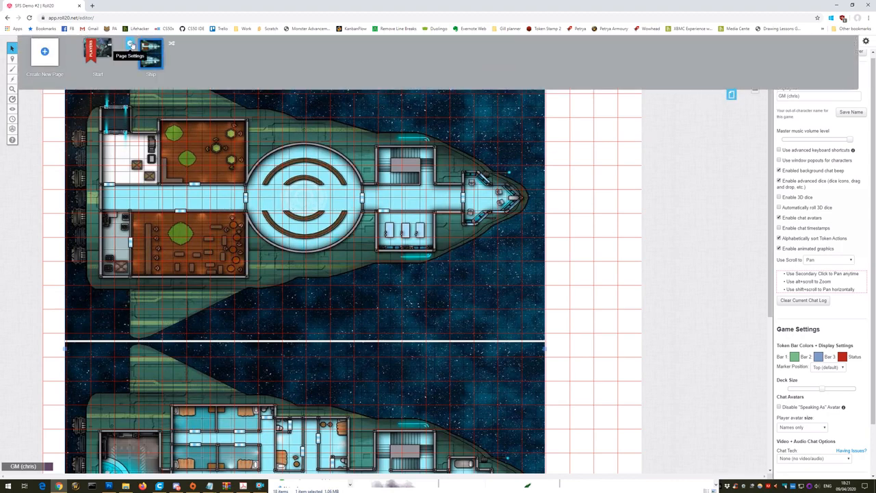
pyautogui.click(133, 45)
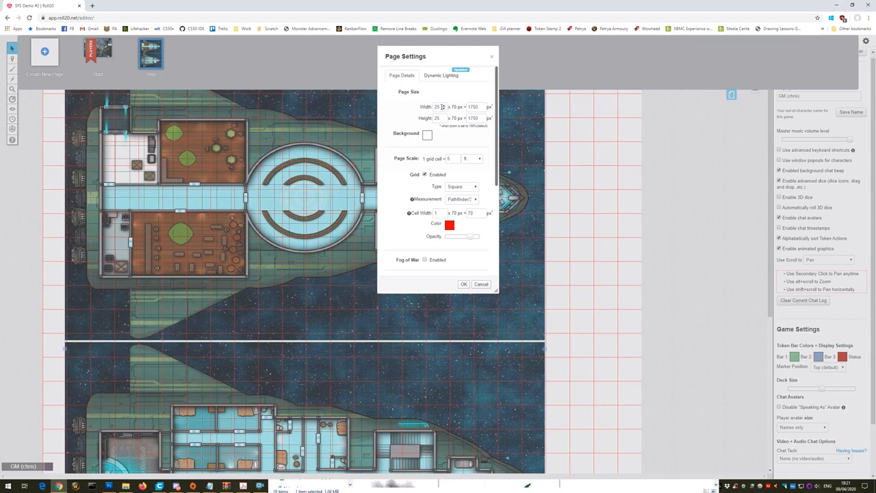
pyautogui.doubleClick(436, 107)
pyautogui.doubleClick(438, 118)
pyautogui.write('50')
pyautogui.click(468, 285)
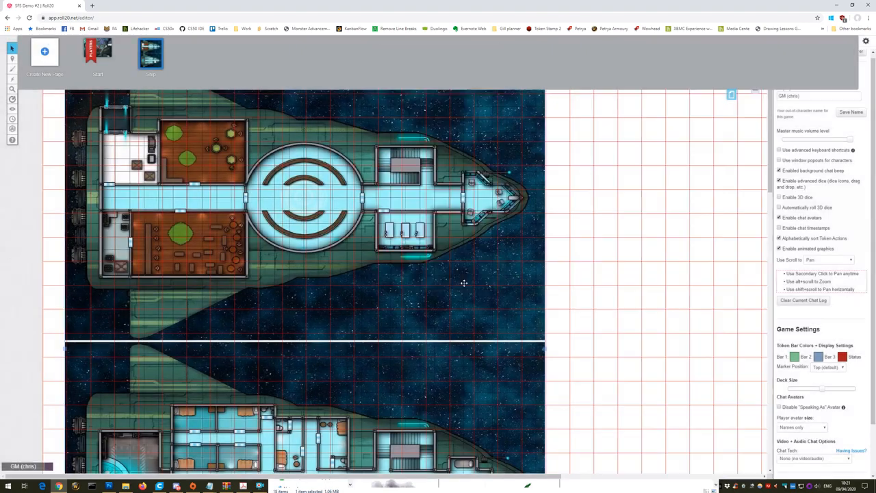
# Step: Stretch the ship map's right edge outward to about 33 grid cells wide, nudging the map slightly toward the page's upper-left corner
pyautogui.click(737, 97)
pyautogui.click(755, 91)
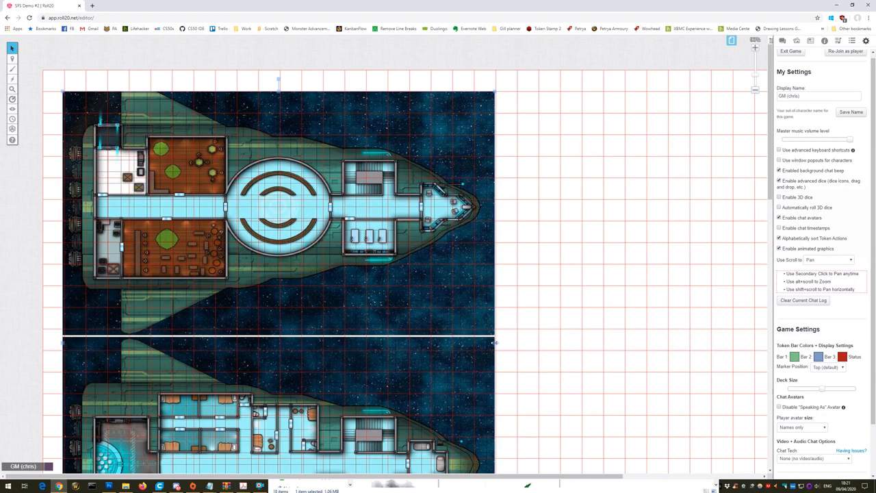
pyautogui.moveTo(495, 342); pyautogui.dragTo(769, 346)
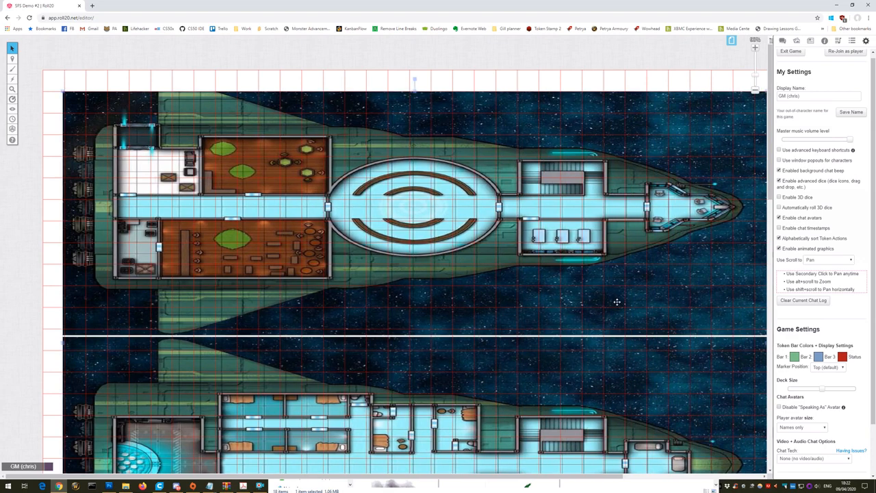
pyautogui.moveTo(649, 304); pyautogui.dragTo(641, 299)
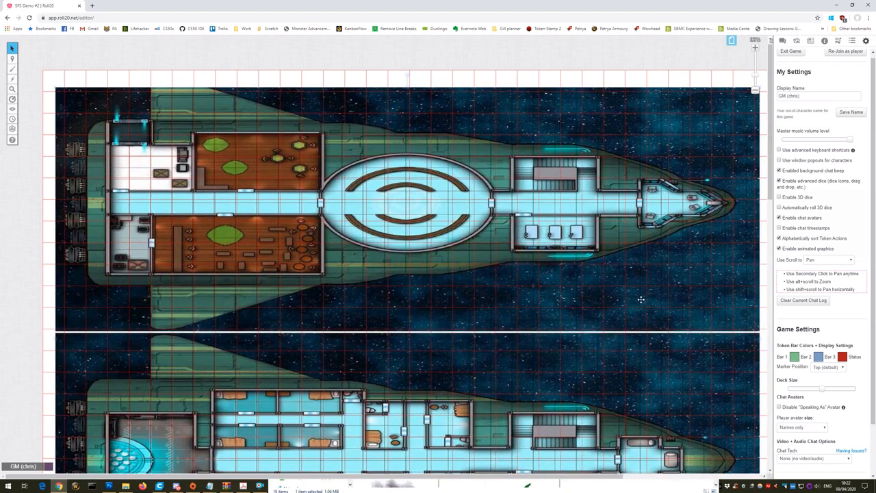
pyautogui.click(755, 90)
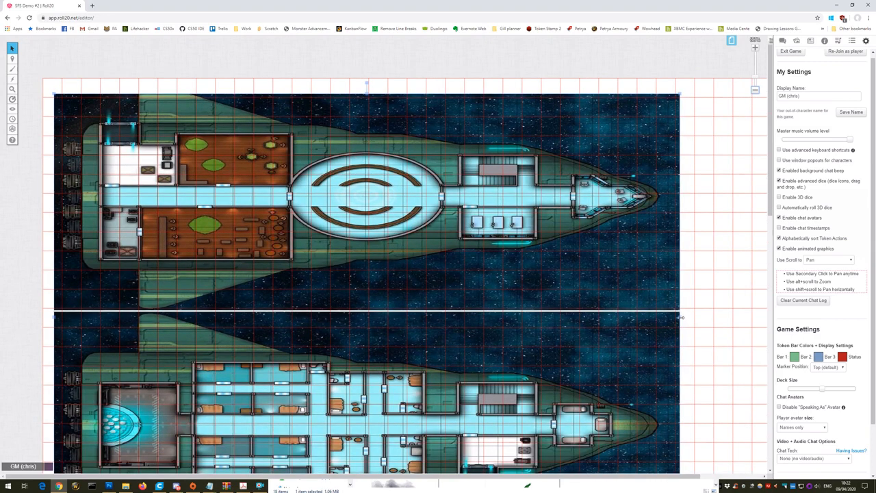
pyautogui.moveTo(681, 317)
pyautogui.mouseDown()
pyautogui.moveTo(705, 312)
pyautogui.moveTo(688, 313)
pyautogui.mouseUp()
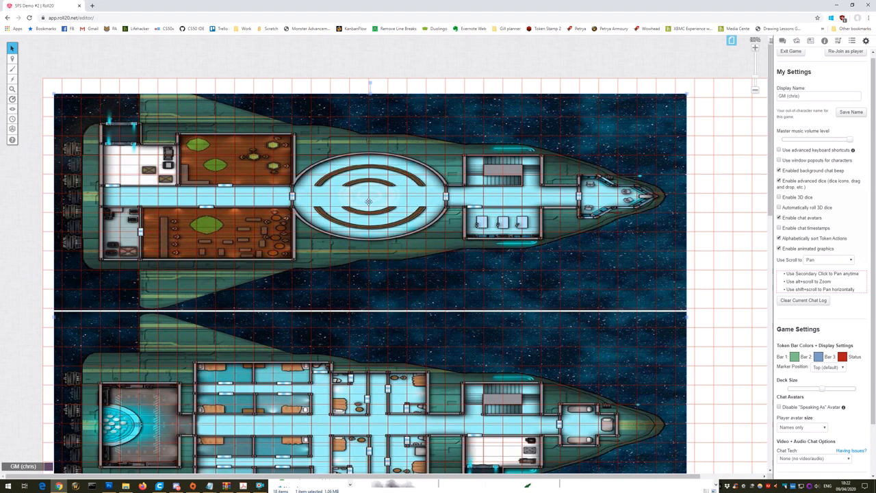
# Step: Stretch the ship map's bottom edge downward until the central chamber on the deck plan is round again
pyautogui.scroll(-5, 366, 211)
pyautogui.scroll(-1, 366, 213)
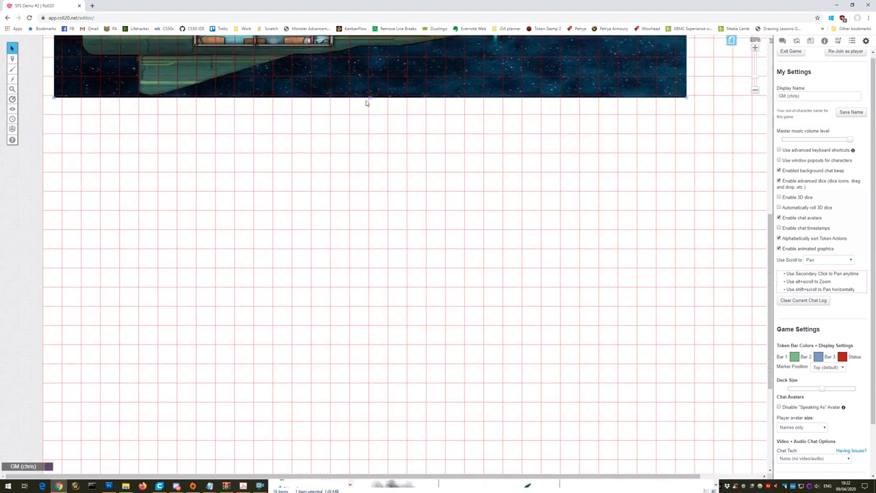
pyautogui.moveTo(370, 98); pyautogui.dragTo(379, 459)
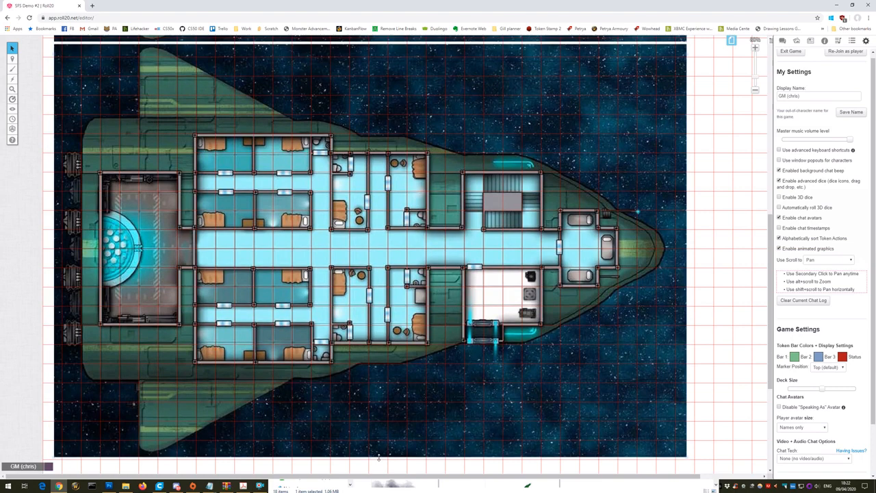
# Step: Pull the ship map's top edge down about half a cell and extend its bottom edge slightly to match the grid
pyautogui.scroll(5, 390, 346)
pyautogui.scroll(4, 385, 337)
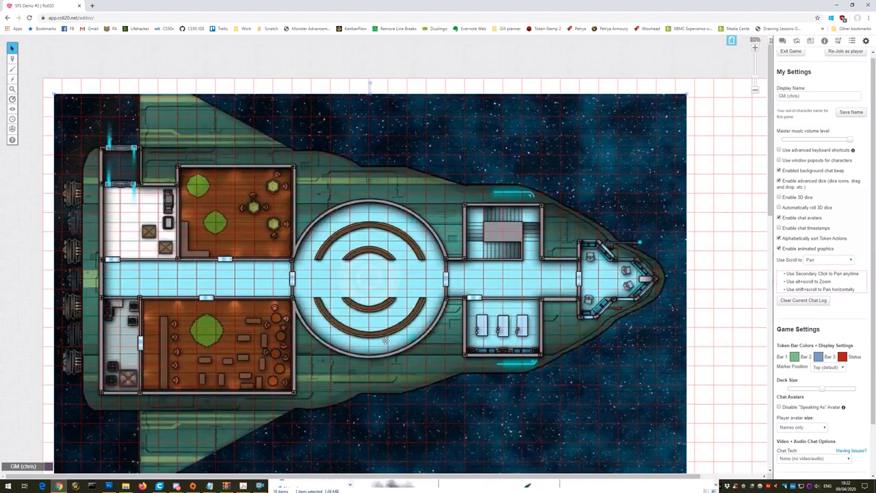
pyautogui.moveTo(370, 91); pyautogui.dragTo(368, 101)
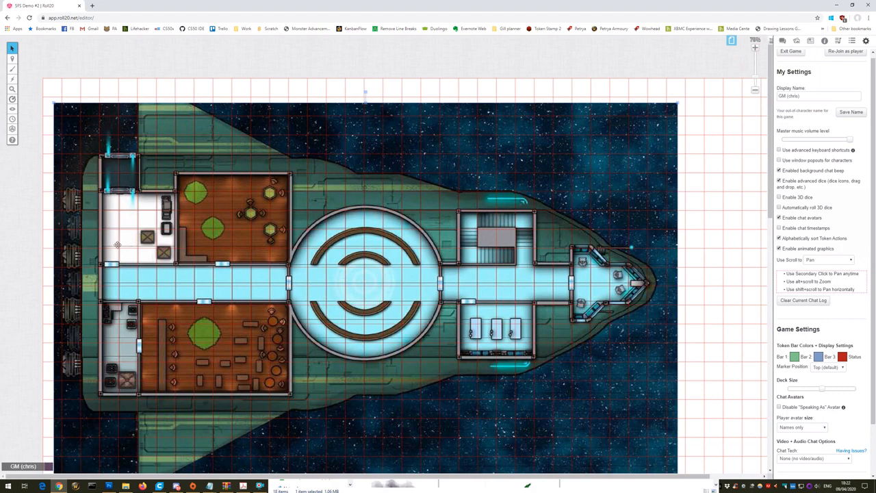
pyautogui.scroll(-10, 328, 260)
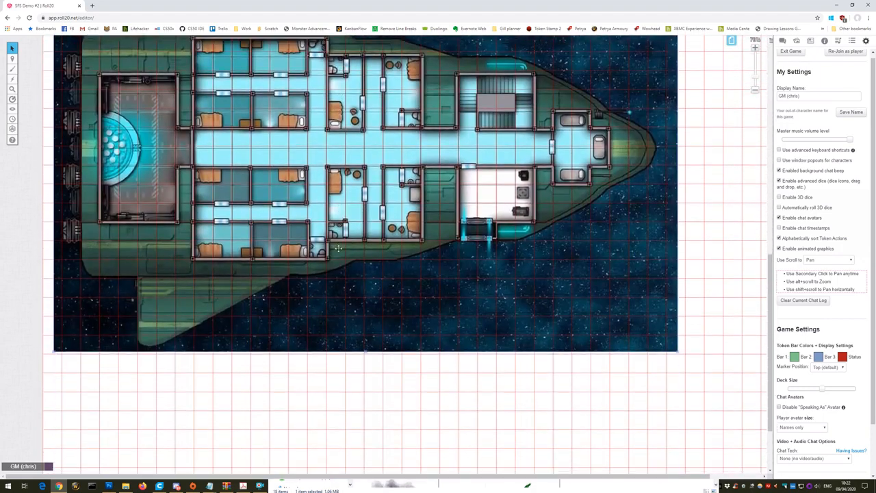
pyautogui.scroll(-1, 338, 248)
pyautogui.moveTo(364, 342); pyautogui.dragTo(365, 366)
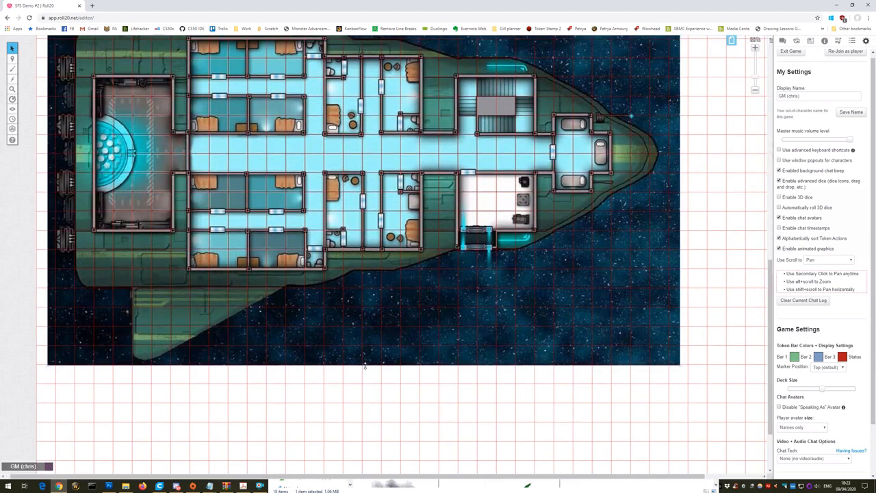
# Step: Fine-tune the map's alignment by raising its top edge a fraction of a cell and nudging its bottom edge, checking both decks
pyautogui.scroll(10, 364, 365)
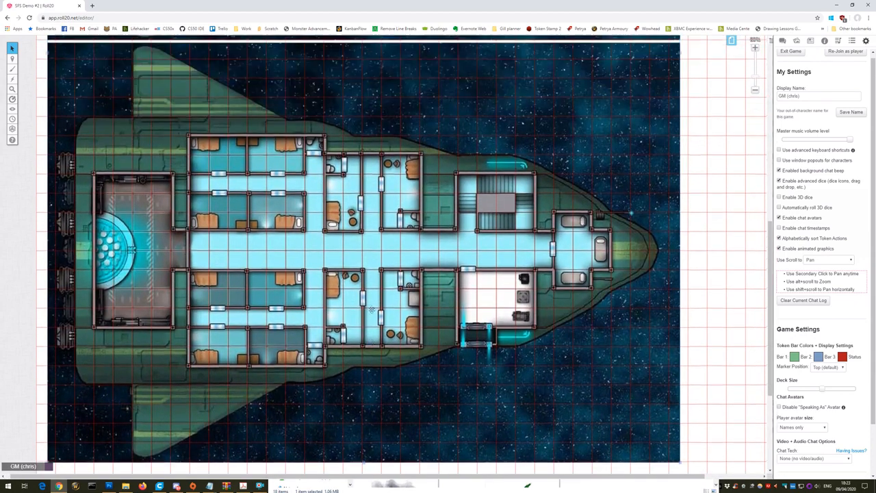
pyautogui.scroll(3, 371, 309)
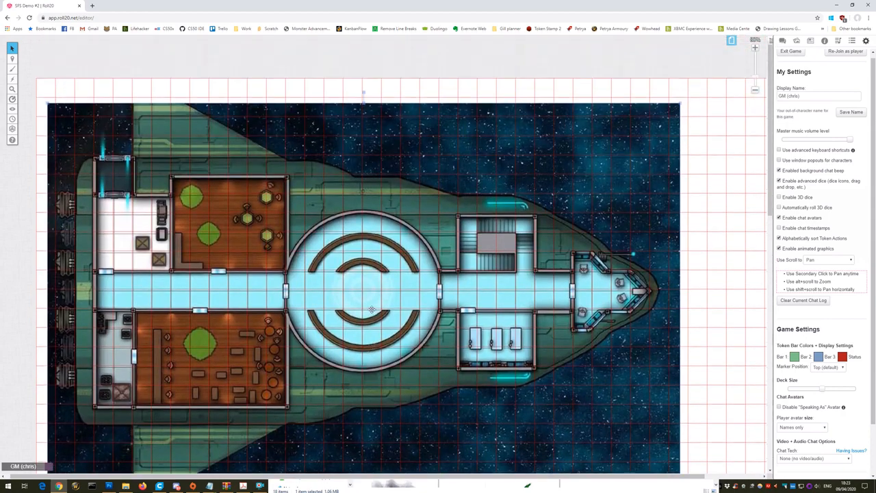
pyautogui.moveTo(363, 97); pyautogui.dragTo(363, 94)
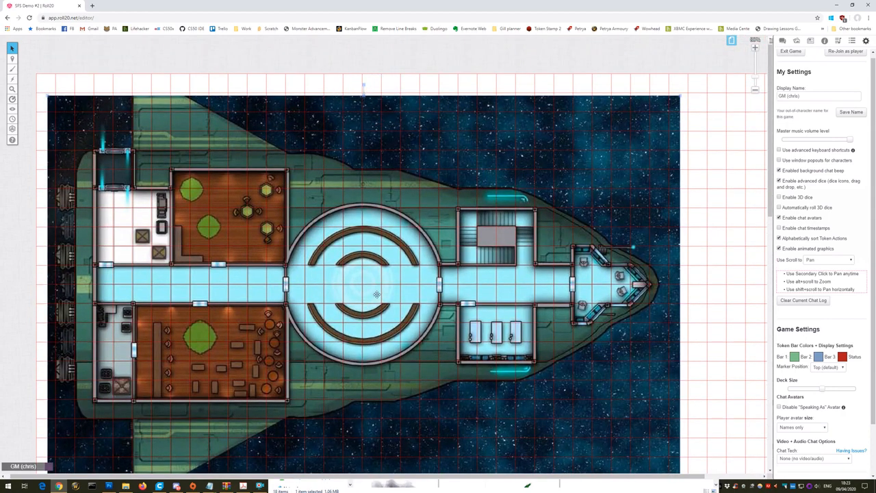
pyautogui.scroll(-10, 378, 295)
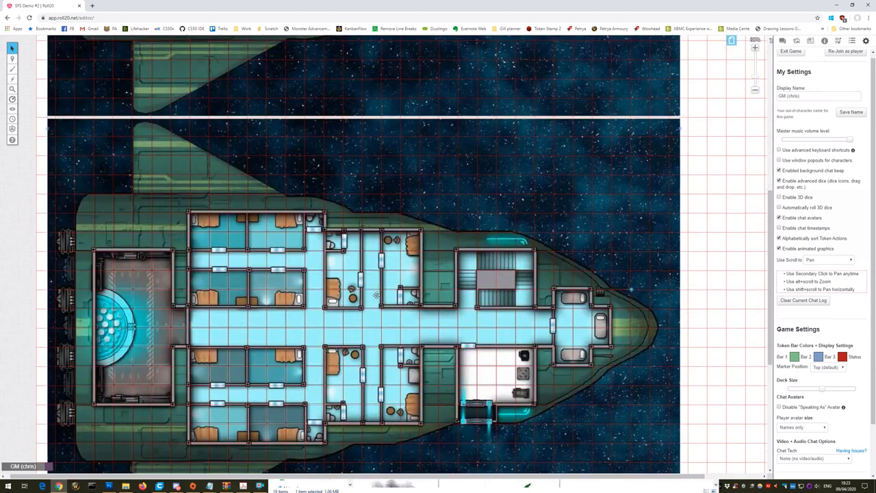
pyautogui.scroll(-3, 331, 439)
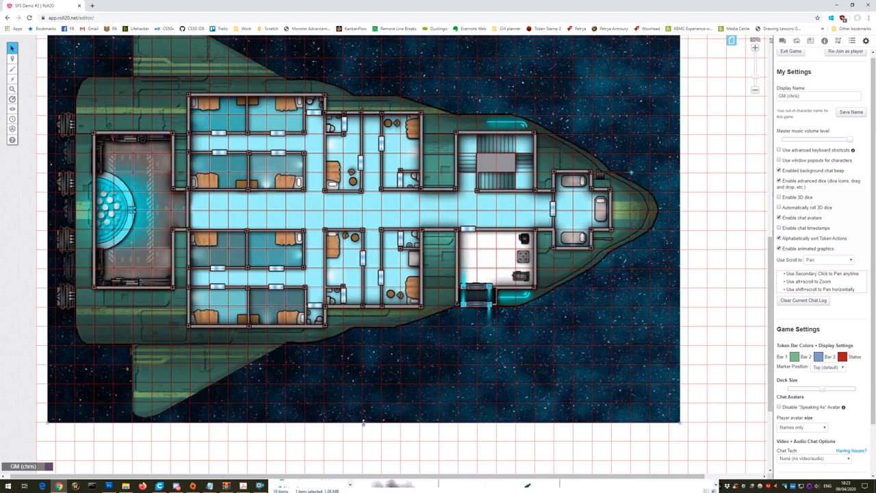
pyautogui.click(364, 423)
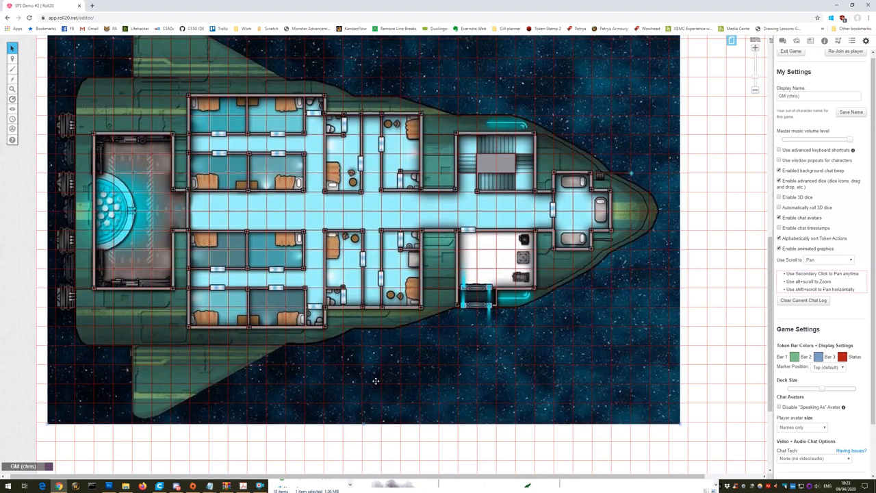
pyautogui.scroll(-9, 375, 381)
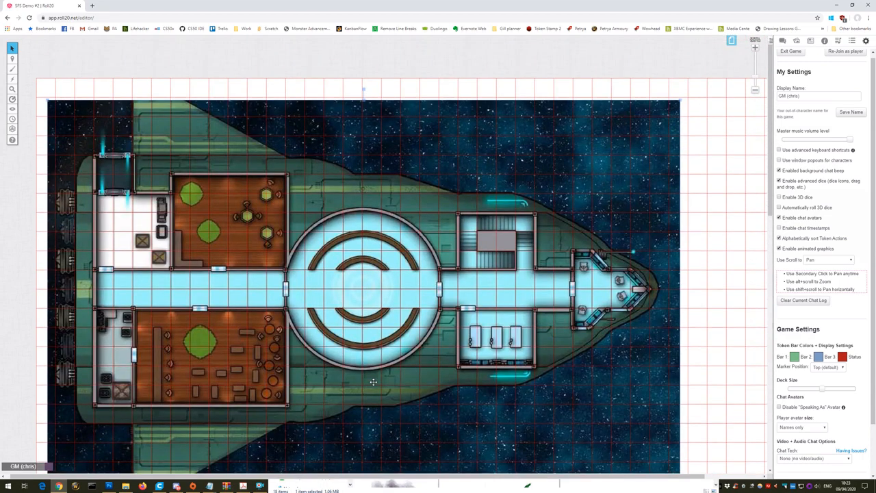
# Step: Replace the Ship page's red grid color with the palette's last, blank swatch and save the page settings
pyautogui.click(732, 41)
pyautogui.click(132, 44)
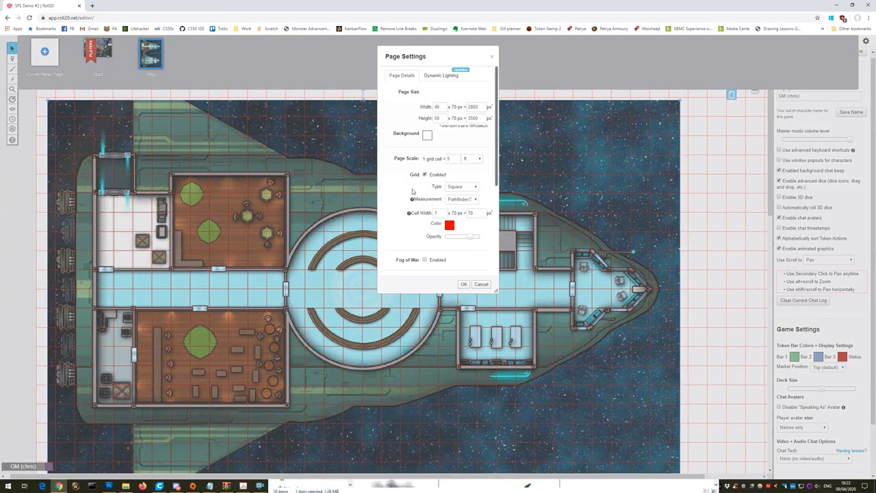
pyautogui.click(450, 226)
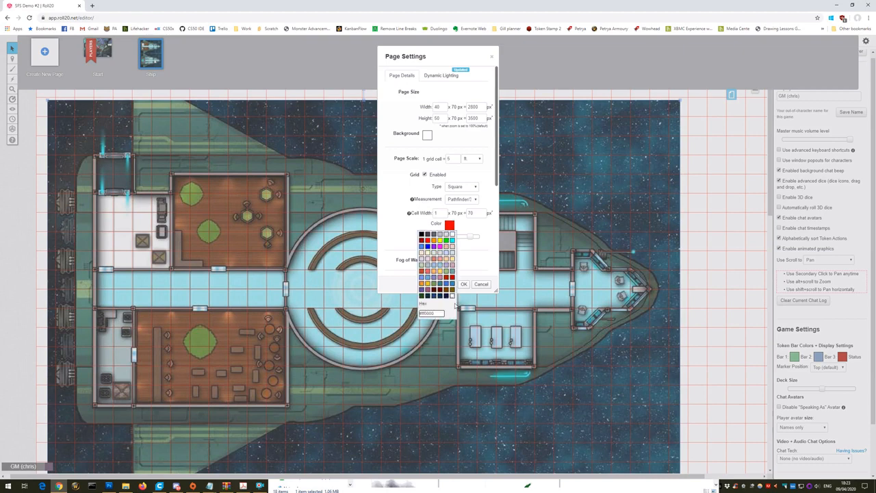
pyautogui.click(453, 297)
pyautogui.click(464, 285)
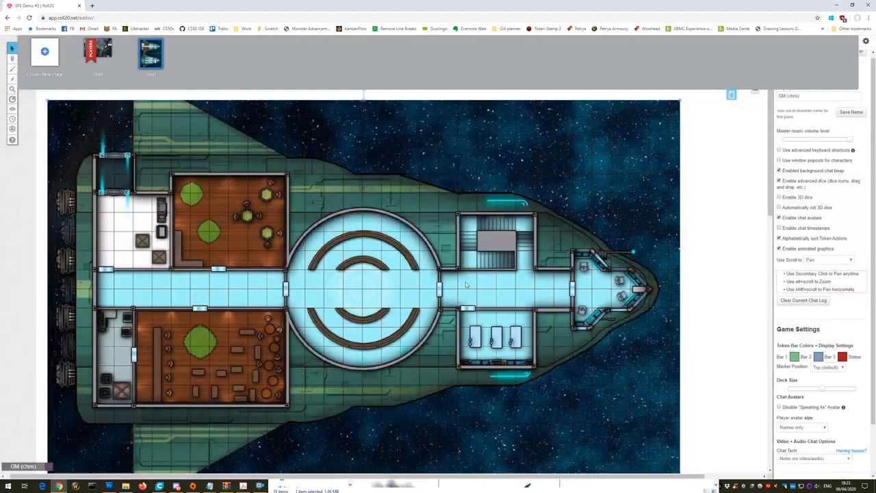
# Step: Create a new page after the Ship page and open it
pyautogui.scroll(-1, 745, 231)
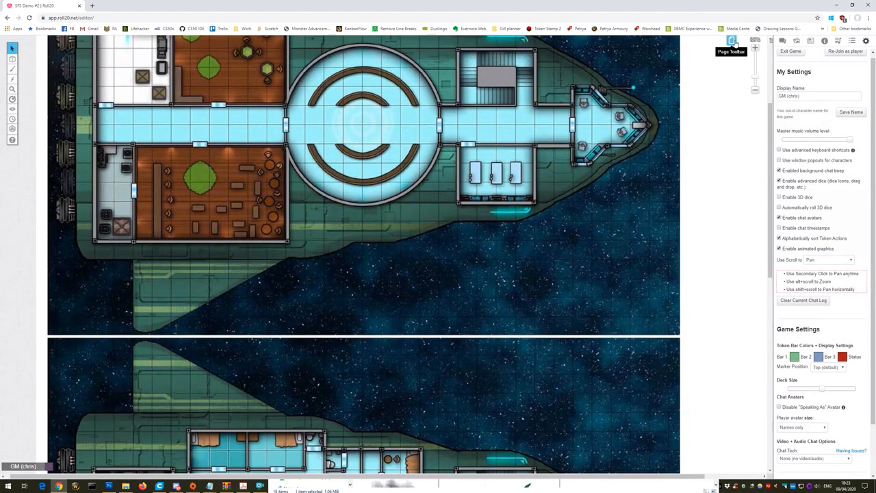
pyautogui.click(732, 42)
pyautogui.click(45, 52)
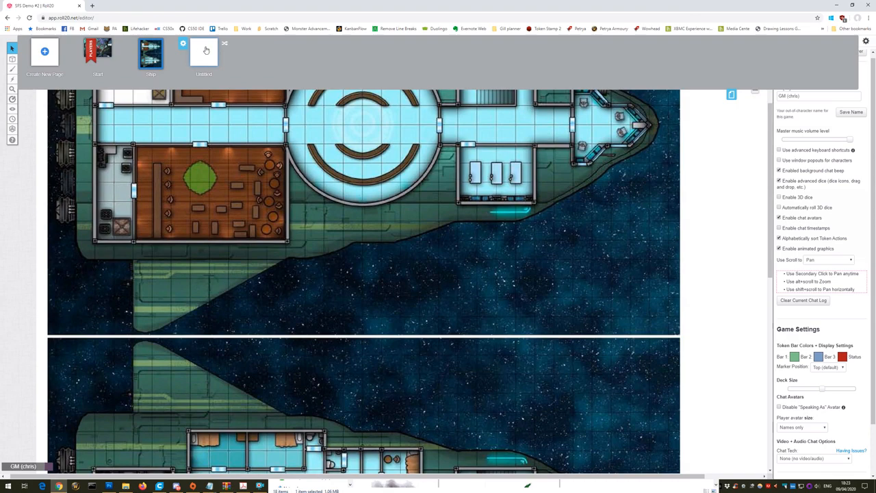
pyautogui.click(206, 52)
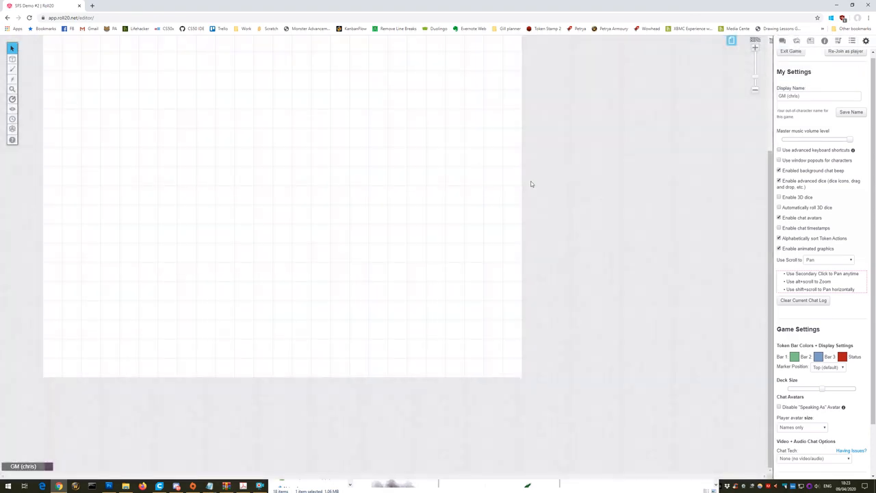
pyautogui.scroll(4, 459, 168)
pyautogui.scroll(-1, 461, 170)
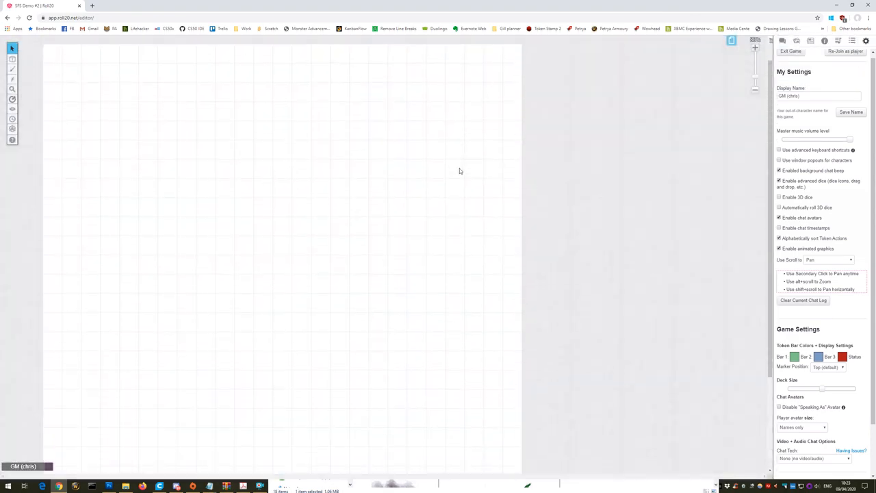
pyautogui.scroll(1, 460, 171)
pyautogui.scroll(1, 459, 171)
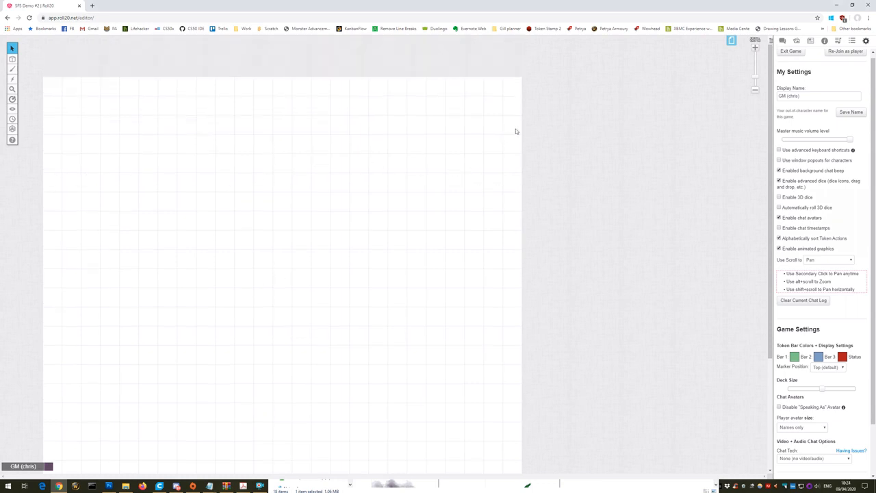
# Step: Open the bookmarked Token Stamp 2 site and set the token's background colour to white
pyautogui.click(548, 28)
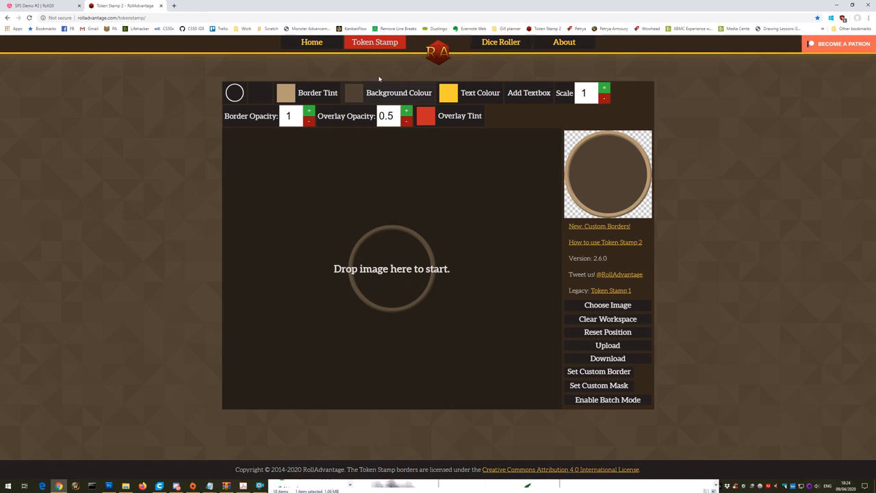
pyautogui.click(354, 97)
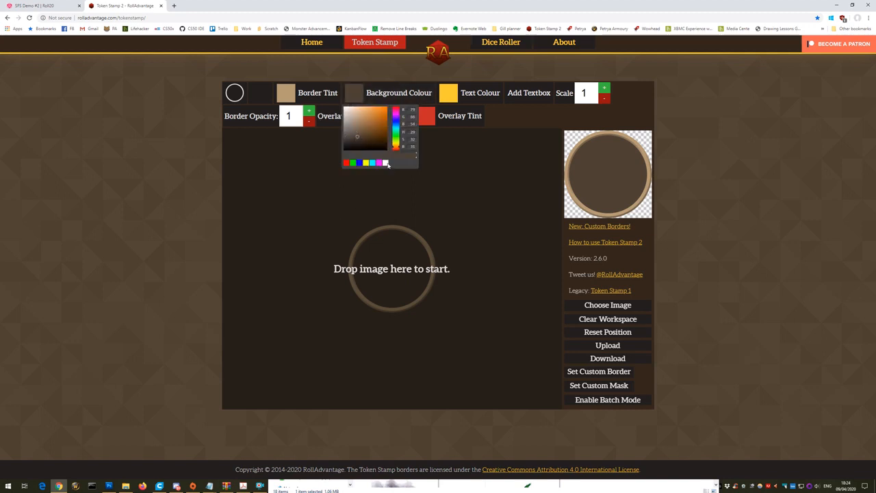
pyautogui.click(387, 163)
pyautogui.click(452, 178)
# Step: Set the token's border tint to a medium blue
pyautogui.click(308, 99)
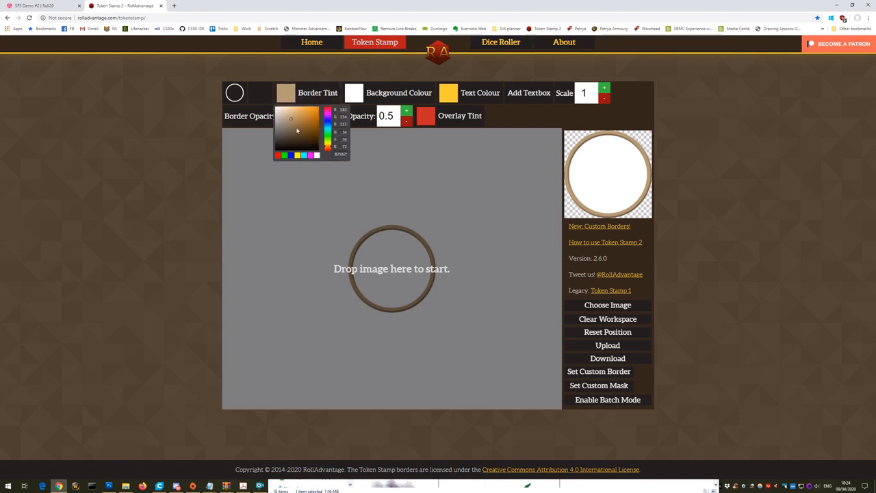
pyautogui.click(330, 124)
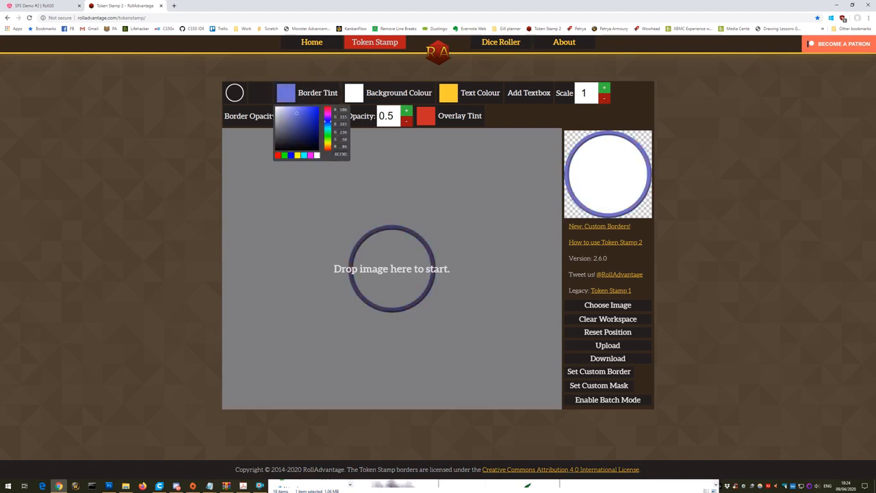
pyautogui.moveTo(297, 114); pyautogui.dragTo(299, 111)
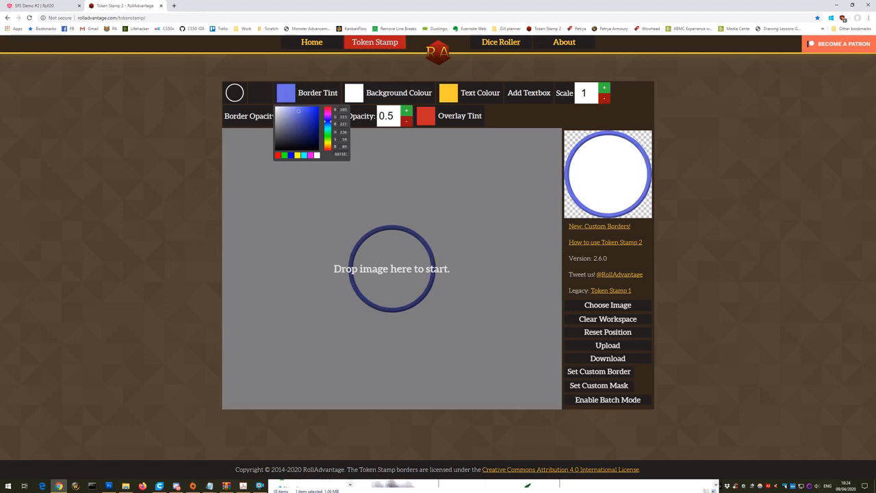
pyautogui.click(442, 179)
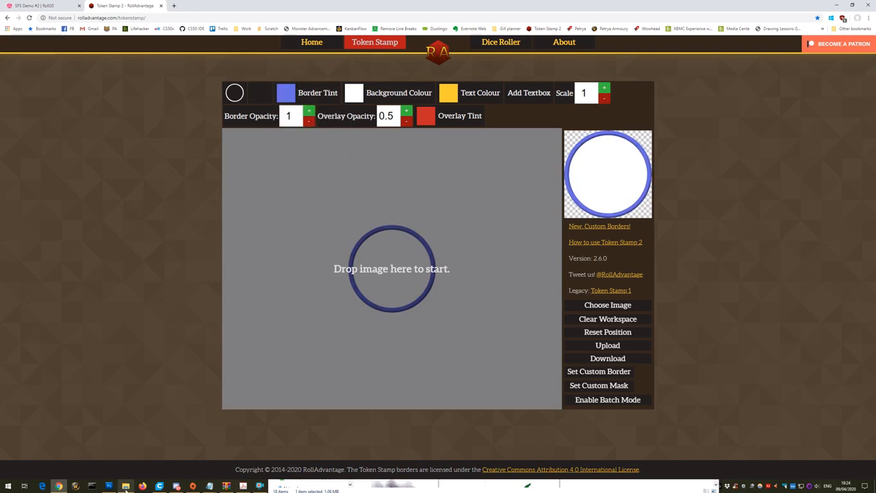
# Step: Load the green alien portrait PZO950013E_Page_03_Image_0004 from the Starfinder folder into the Token Stamp workspace
pyautogui.click(125, 486)
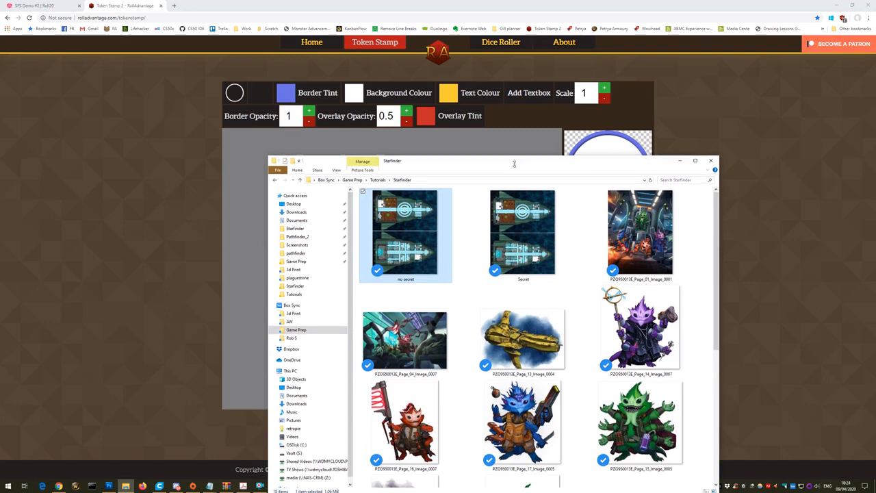
pyautogui.moveTo(515, 163); pyautogui.dragTo(648, 116)
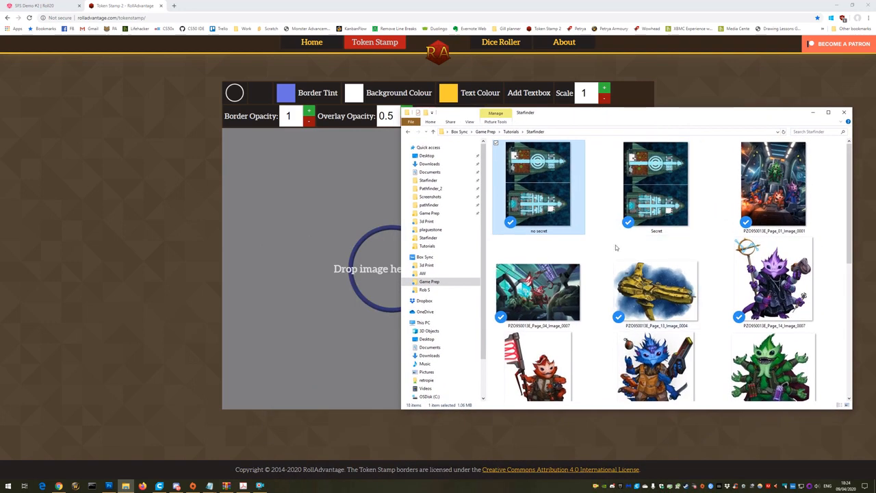
pyautogui.scroll(-5, 616, 248)
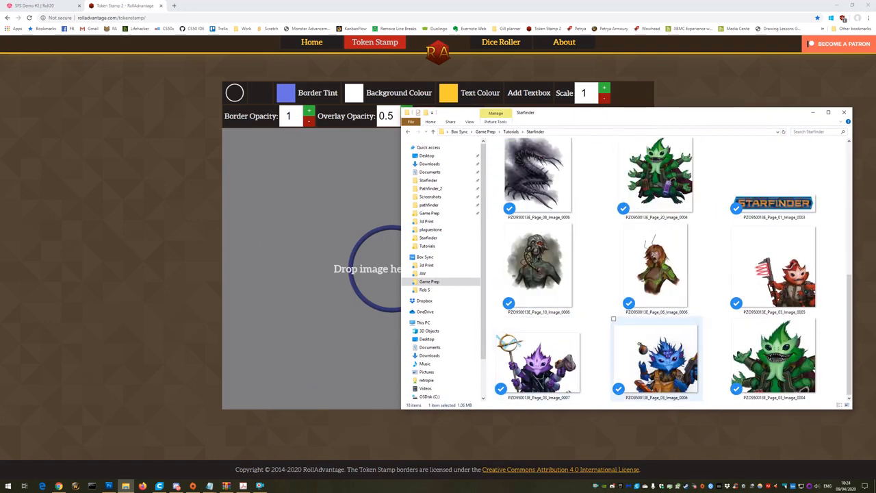
pyautogui.moveTo(773, 356); pyautogui.dragTo(378, 289)
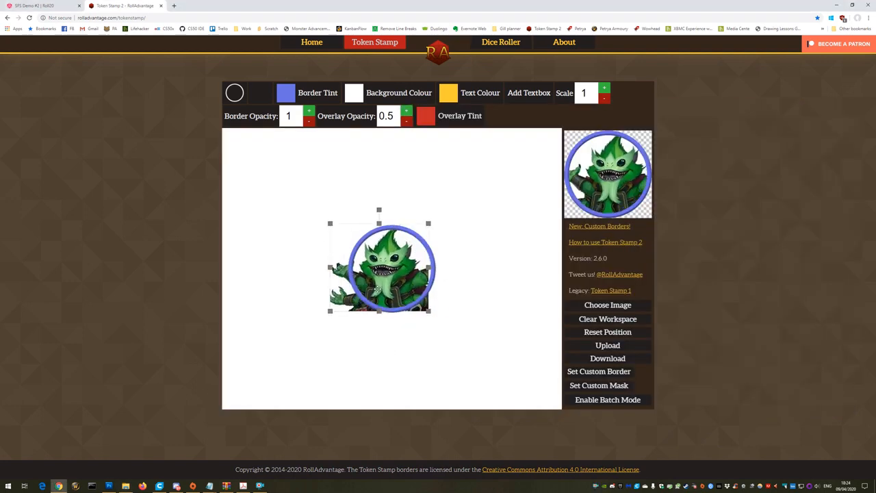
# Step: Shrink the green alien portrait slightly, centre it inside the blue ring and download the token image
pyautogui.moveTo(332, 226); pyautogui.dragTo(343, 237)
pyautogui.moveTo(391, 293); pyautogui.dragTo(396, 290)
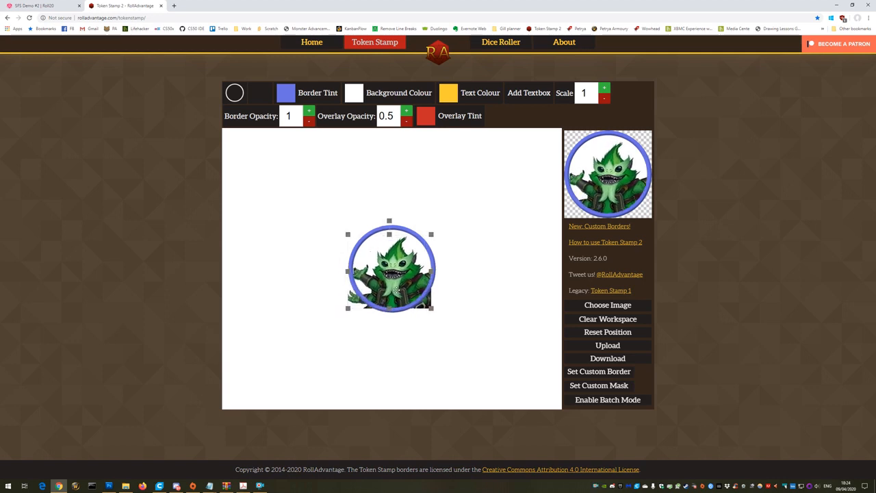
pyautogui.click(607, 359)
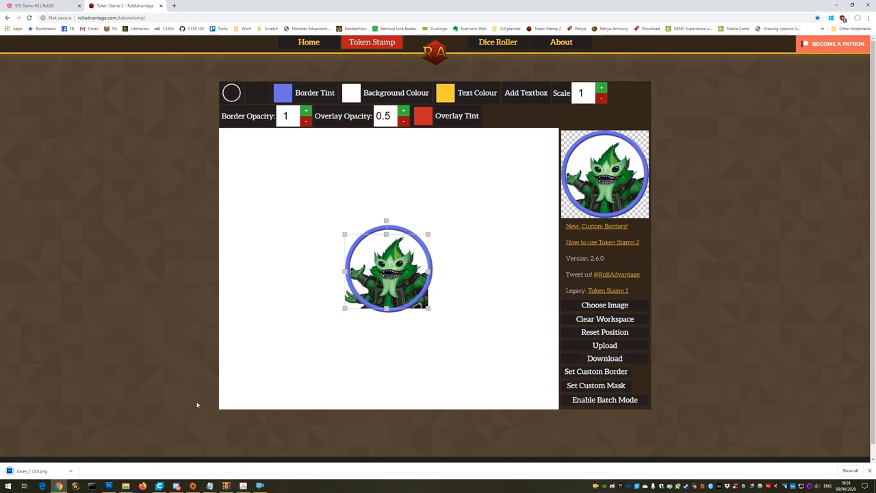
# Step: Place the downloaded token on the new page in the Roll20 game and shrink it to one grid square
pyautogui.click(55, 6)
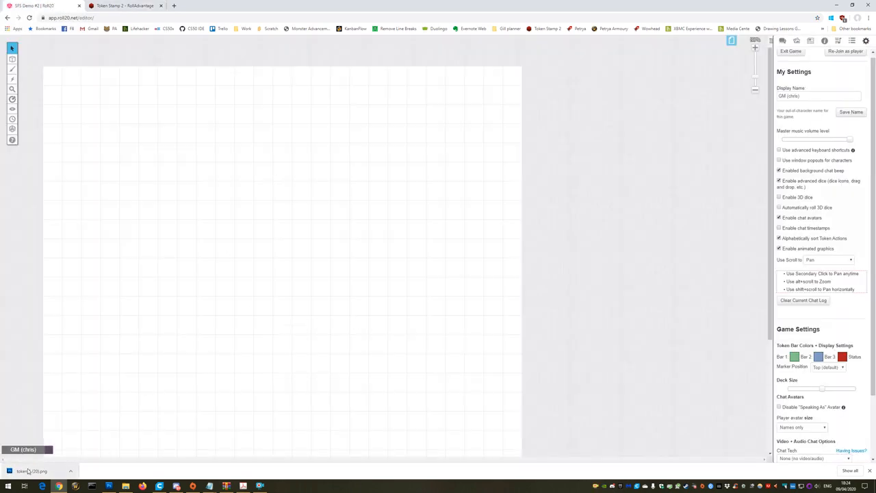
pyautogui.moveTo(27, 471); pyautogui.dragTo(284, 258)
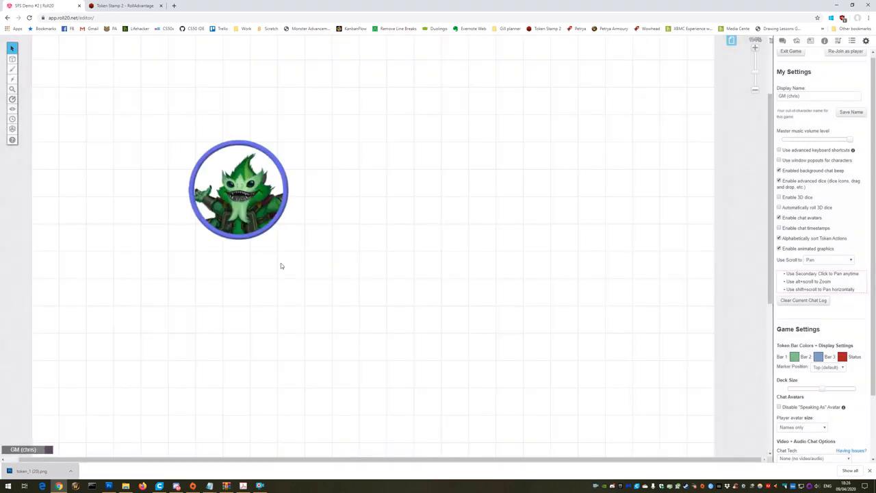
pyautogui.click(255, 190)
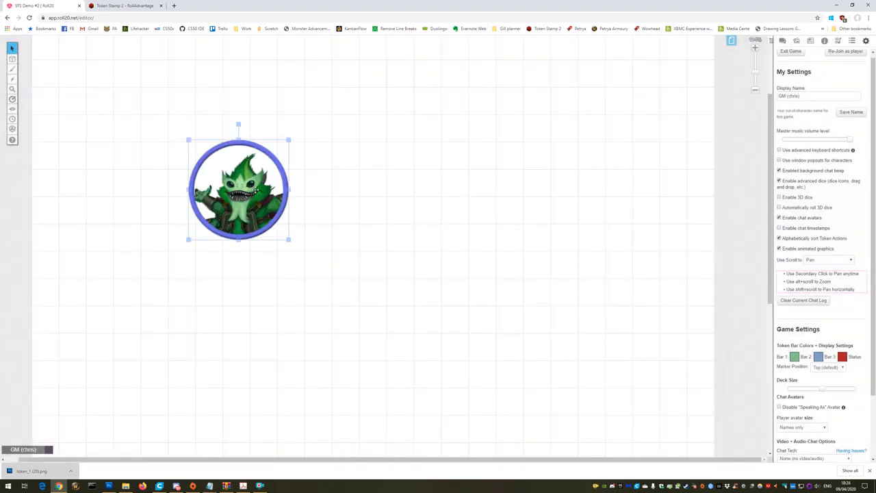
pyautogui.moveTo(189, 141); pyautogui.dragTo(262, 208)
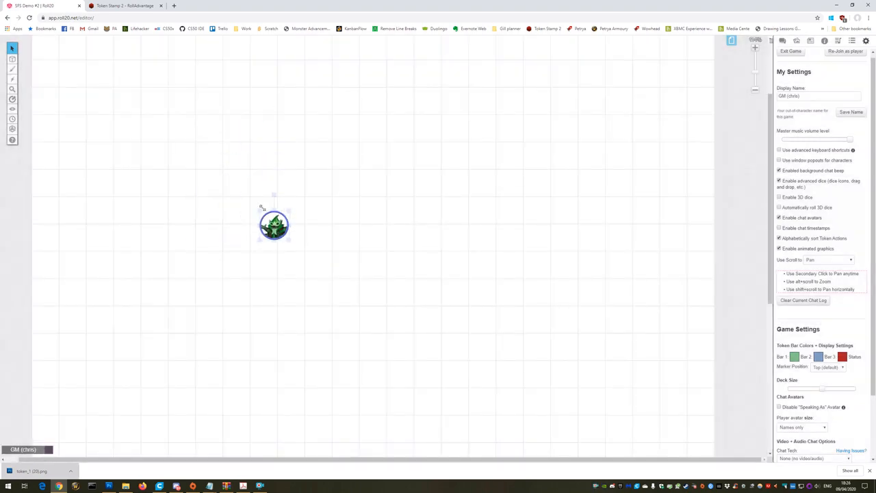
pyautogui.click(280, 289)
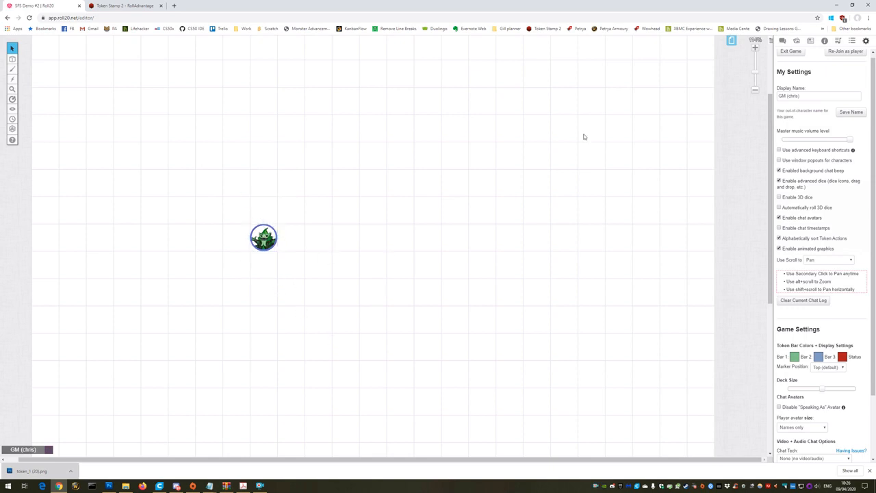
# Step: Add a journal character named Green, save it and close its sheet
pyautogui.scroll(1, 838, 106)
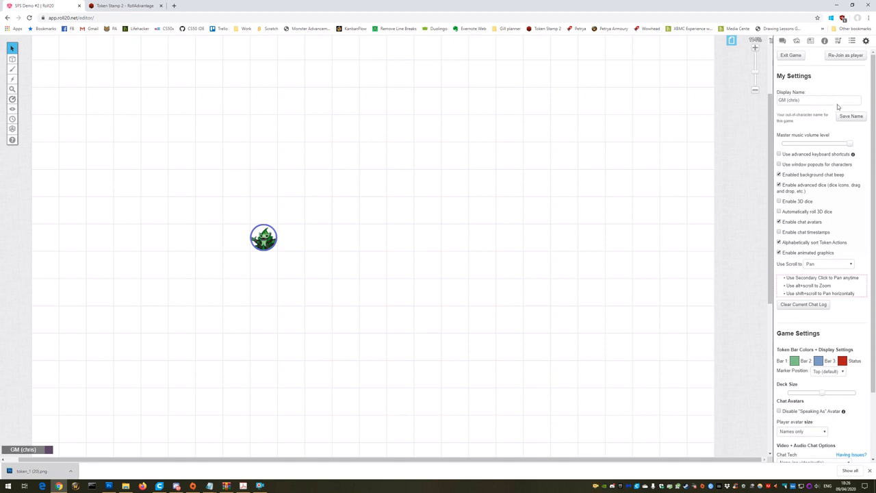
pyautogui.scroll(-1, 832, 101)
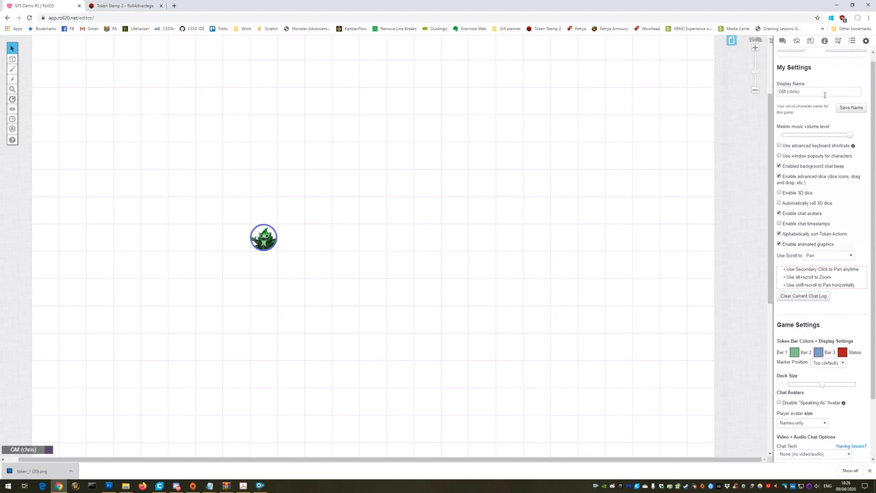
pyautogui.click(812, 42)
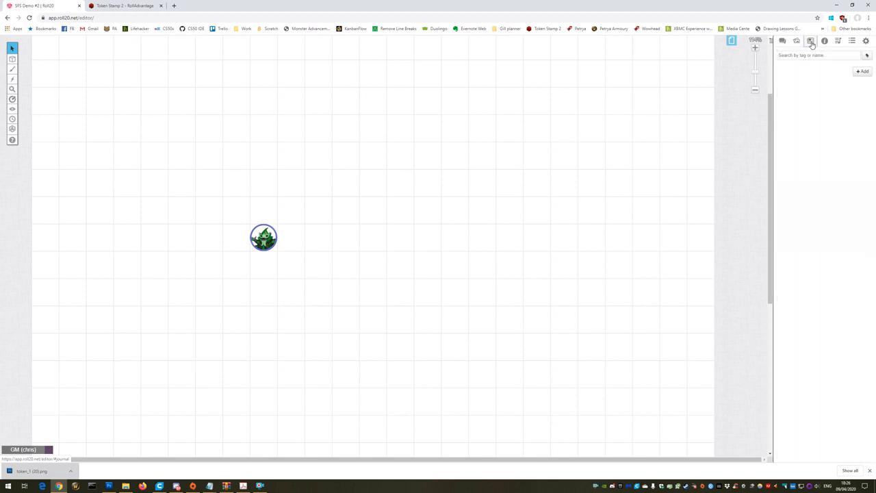
pyautogui.click(862, 72)
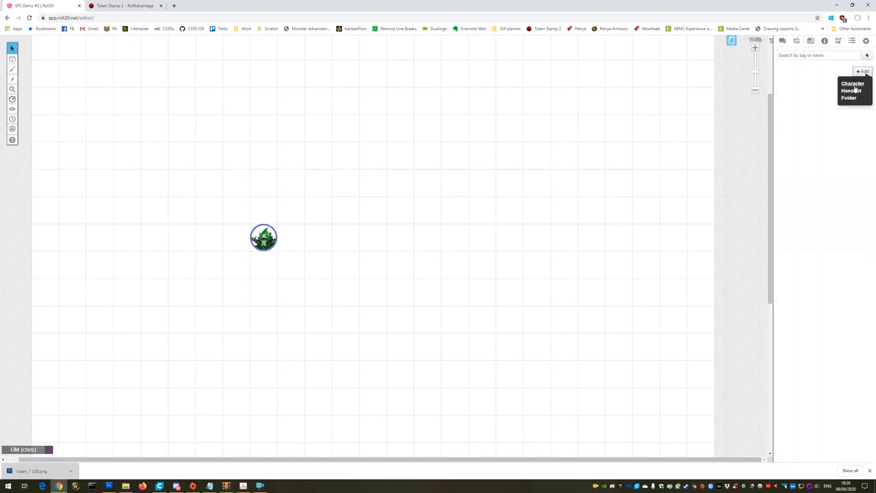
pyautogui.click(853, 83)
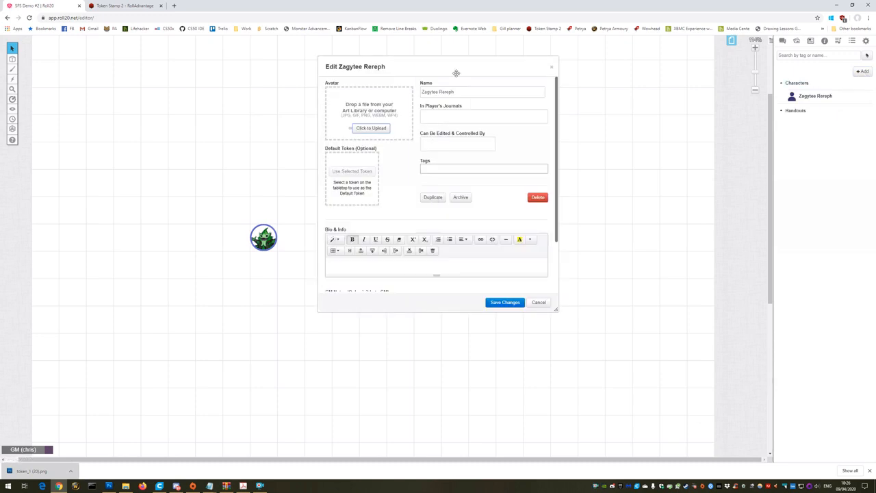
pyautogui.moveTo(463, 90); pyautogui.dragTo(420, 94)
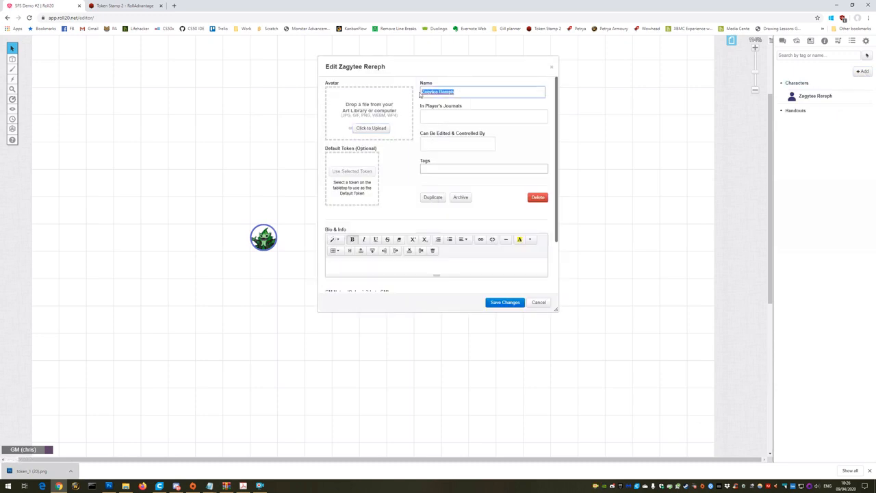
pyautogui.write('Gi')
pyautogui.write('een')
pyautogui.click(500, 305)
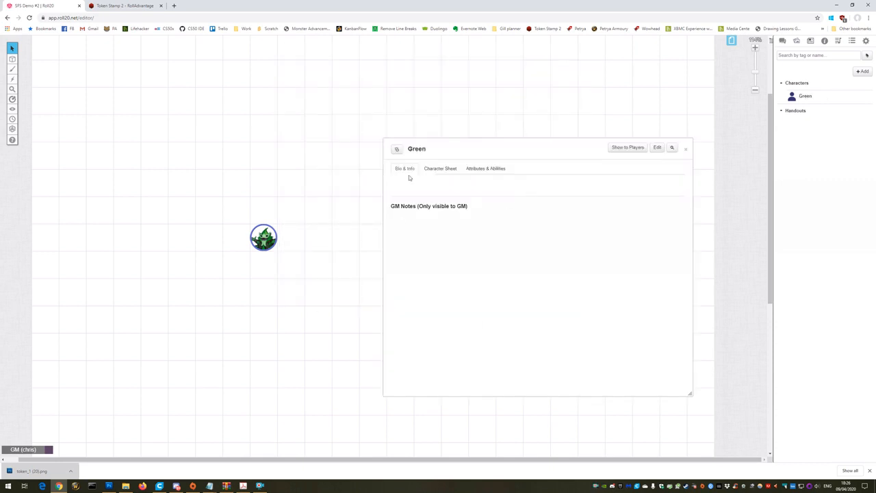
pyautogui.click(687, 151)
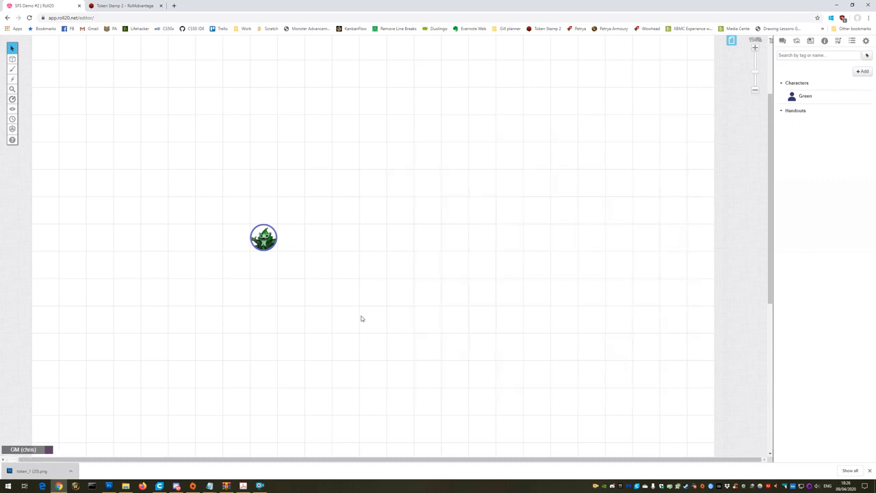
# Step: Make the alien token represent the character Green and turn on its nameplate
pyautogui.doubleClick(265, 240)
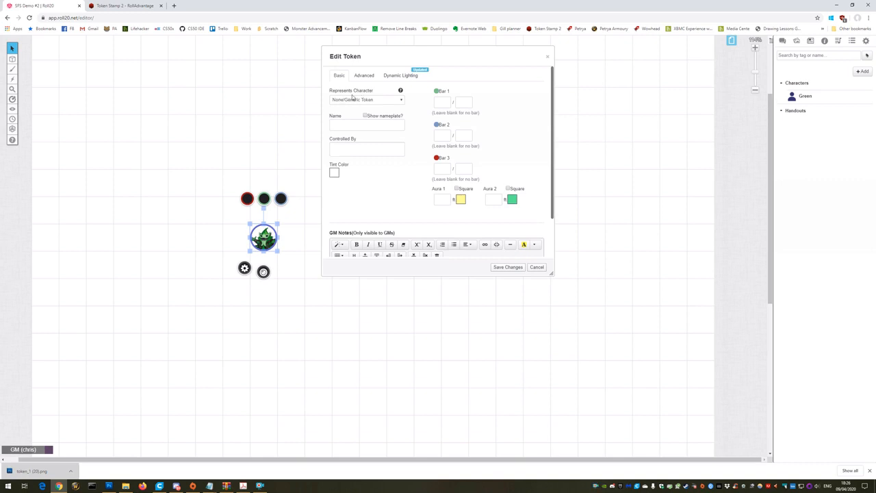
pyautogui.click(402, 101)
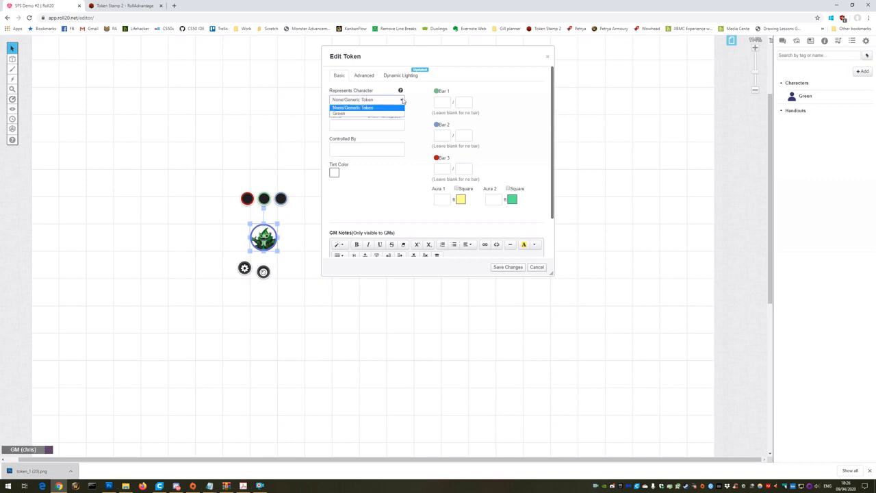
pyautogui.click(343, 113)
pyautogui.click(365, 116)
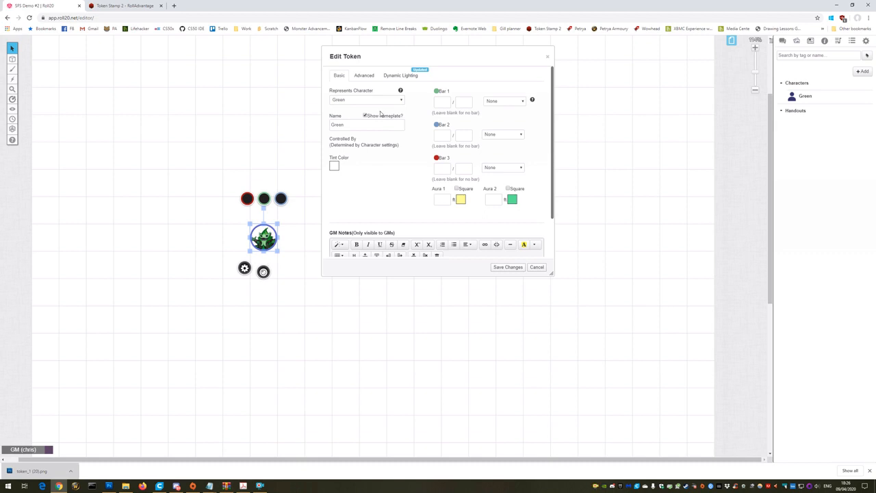
# Step: Set the token's Bar 1 to 23, Bar 2 to 25 and Bar 3 to 8, each with a matching maximum
pyautogui.click(444, 102)
pyautogui.press('Tab')
pyautogui.write('23')
pyautogui.click(440, 135)
pyautogui.write('23')
pyautogui.press('Tab')
pyautogui.click(443, 169)
pyautogui.write('8')
pyautogui.press('Tab')
pyautogui.write('8')
pyautogui.click(531, 153)
# Step: Let all players see the token's name and save the token settings
pyautogui.click(363, 77)
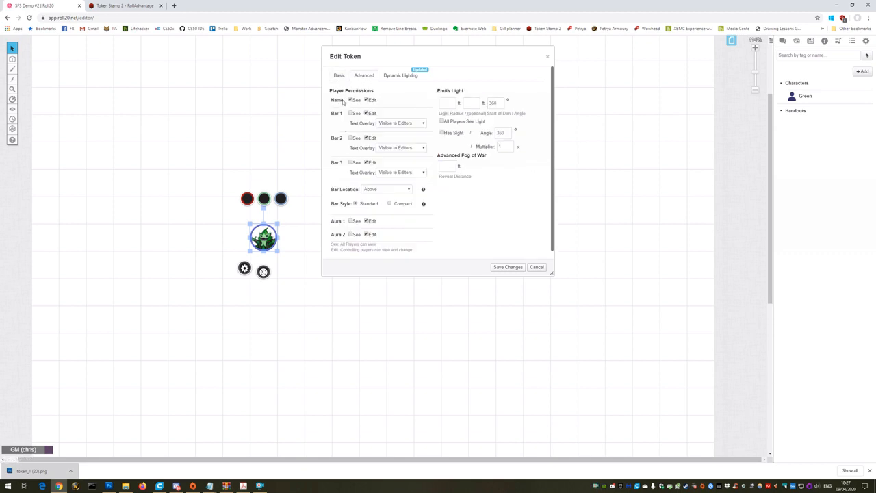
pyautogui.click(350, 101)
pyautogui.click(508, 267)
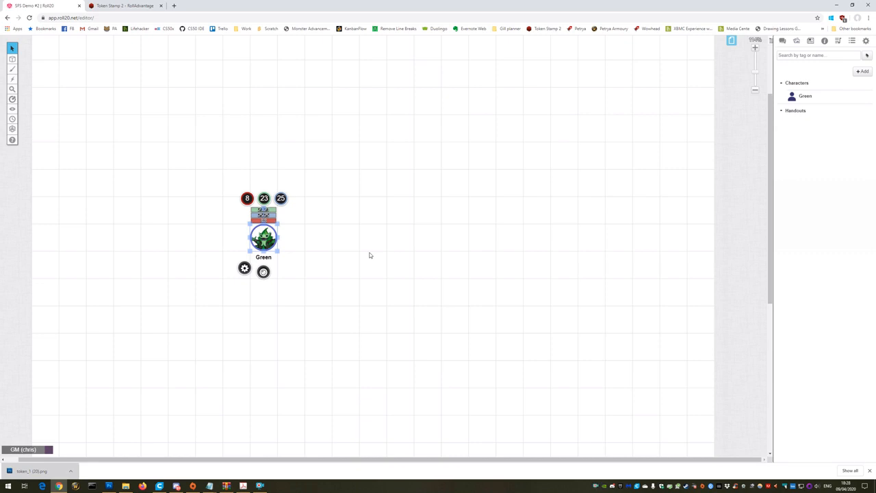
# Step: Assign the selected alien token as the default token of the character Green and save the character
pyautogui.scroll(1, 363, 250)
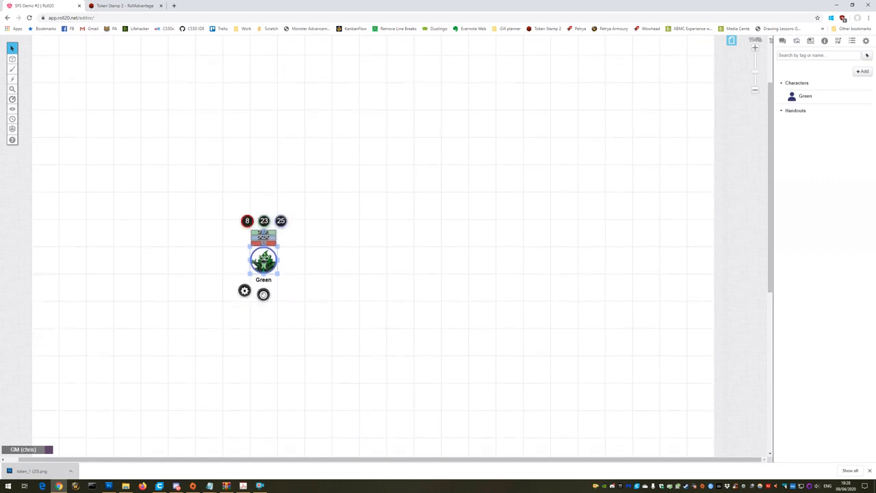
pyautogui.doubleClick(264, 260)
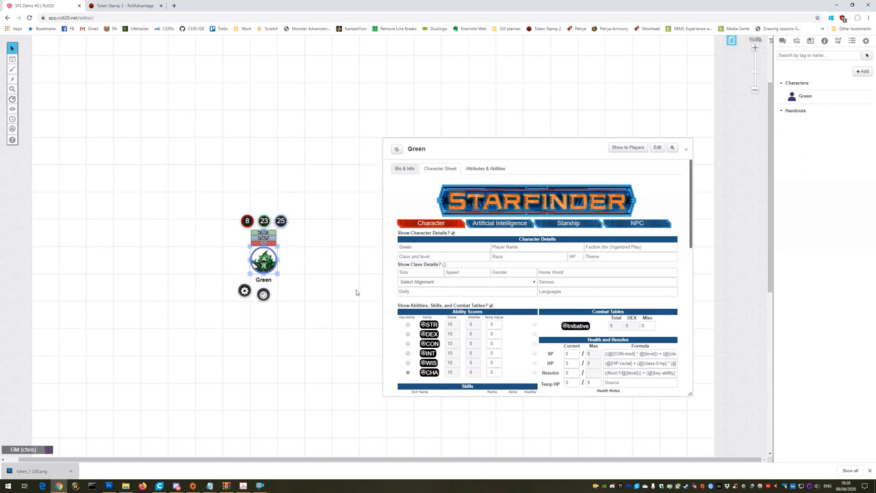
pyautogui.moveTo(508, 150); pyautogui.dragTo(440, 123)
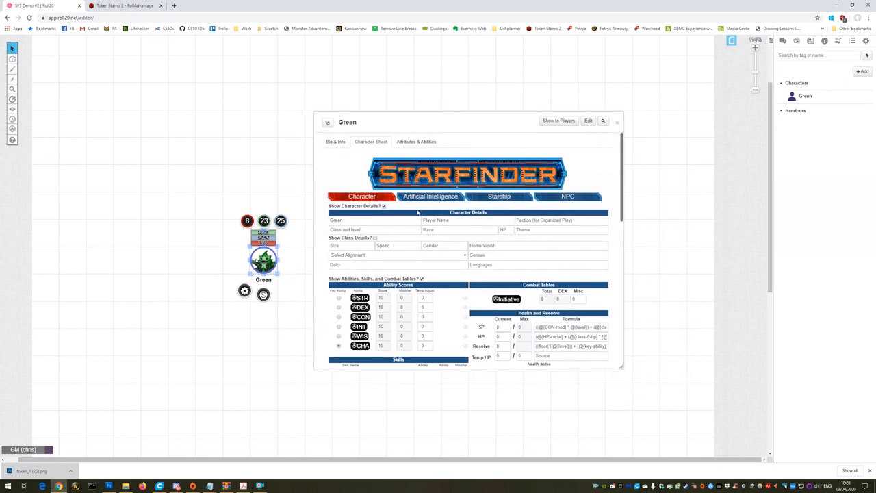
pyautogui.click(588, 120)
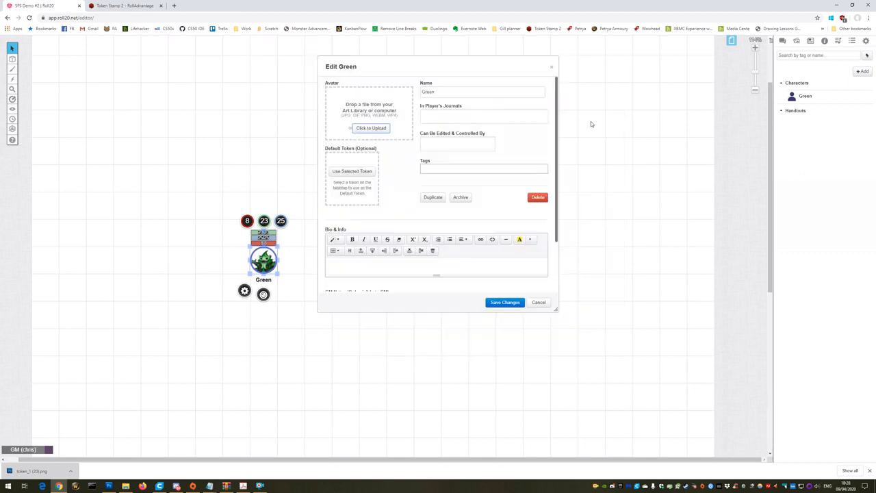
pyautogui.click(355, 171)
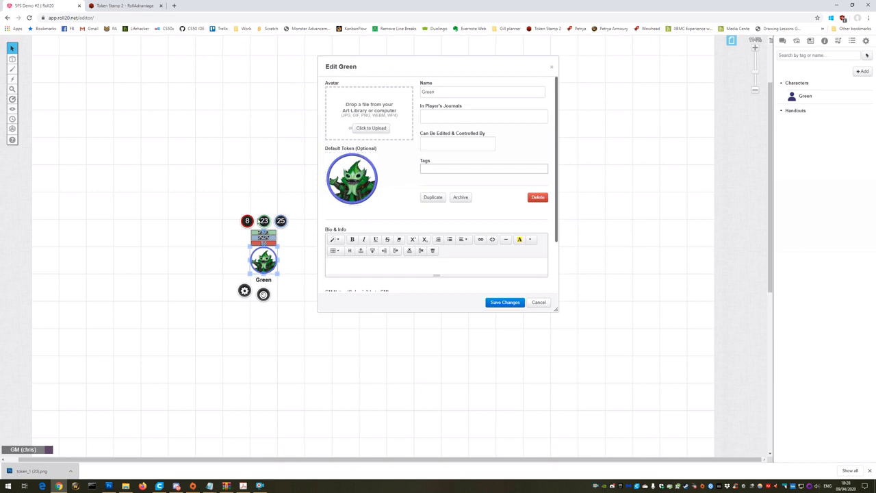
pyautogui.click(504, 302)
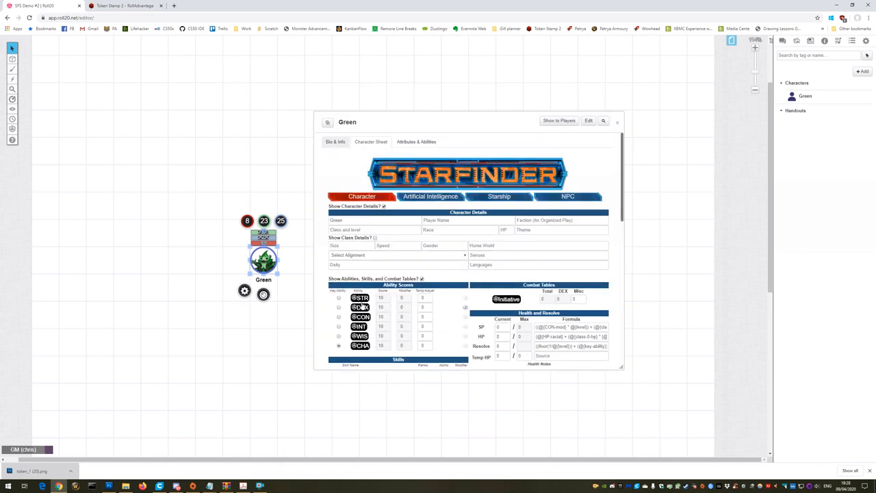
# Step: Look through Green's Starfinder character sheet, from character details to basic attacks, and view the character's attributes and abilities
pyautogui.moveTo(459, 115); pyautogui.dragTo(456, 74)
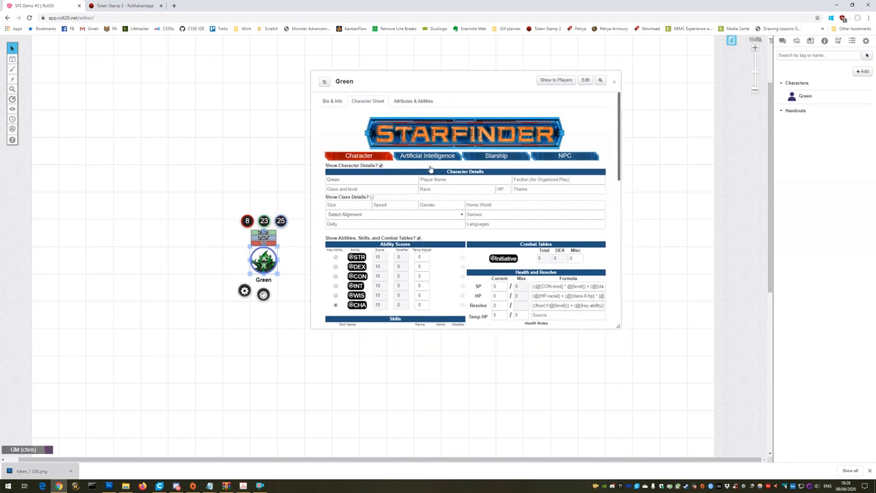
pyautogui.scroll(-5, 425, 267)
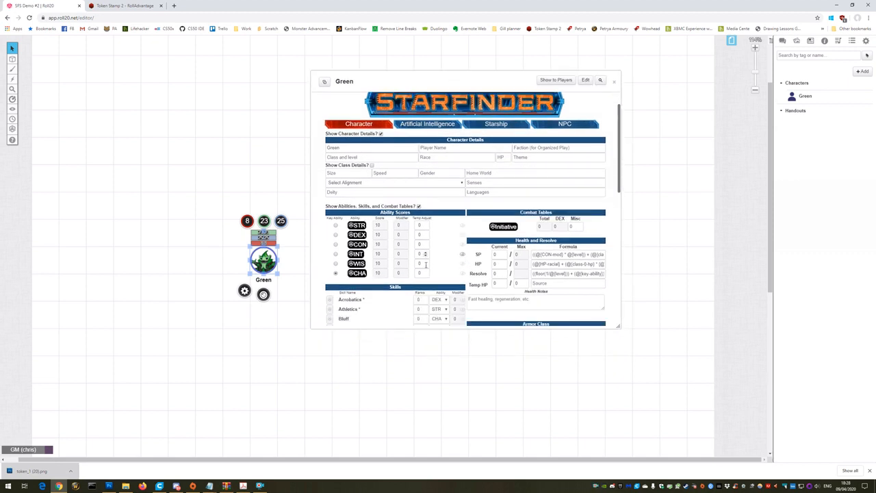
pyautogui.scroll(-1, 451, 265)
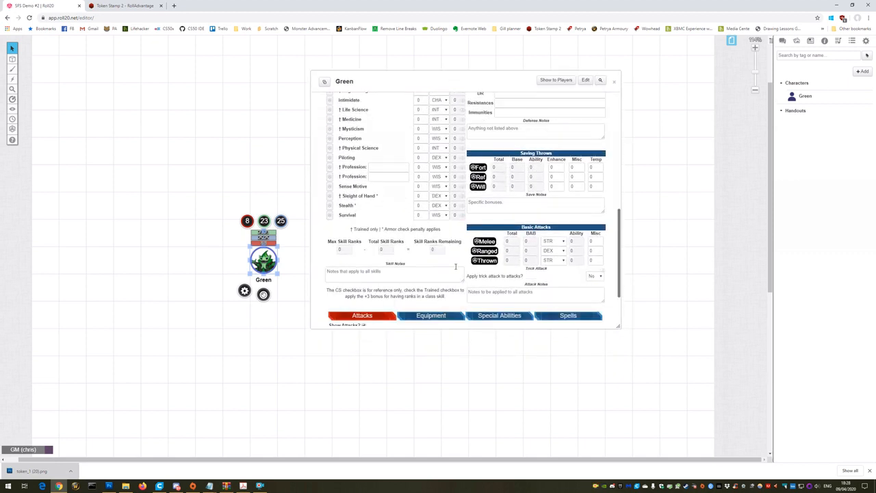
pyautogui.scroll(10, 469, 255)
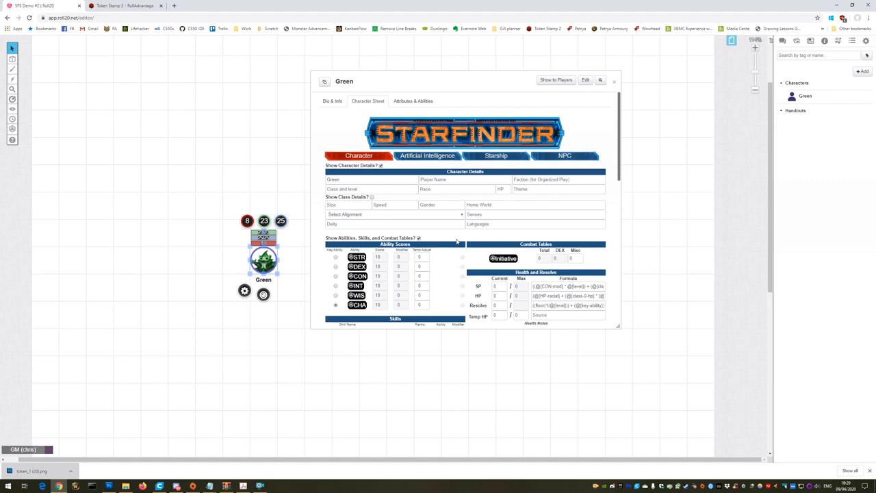
pyautogui.click(419, 103)
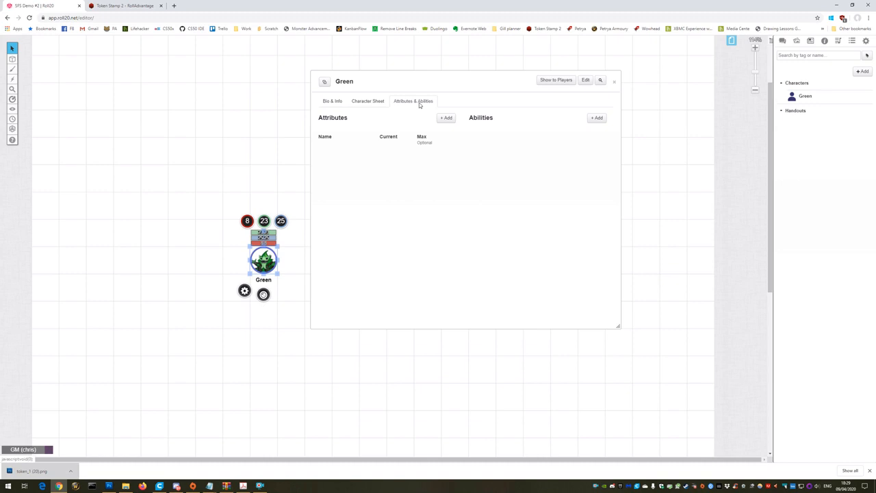
# Step: Add an Initiative ability to Green, shown as a token action, with a pf_check macro that rolls 1d20+7 and sends it to the tracker
pyautogui.click(597, 118)
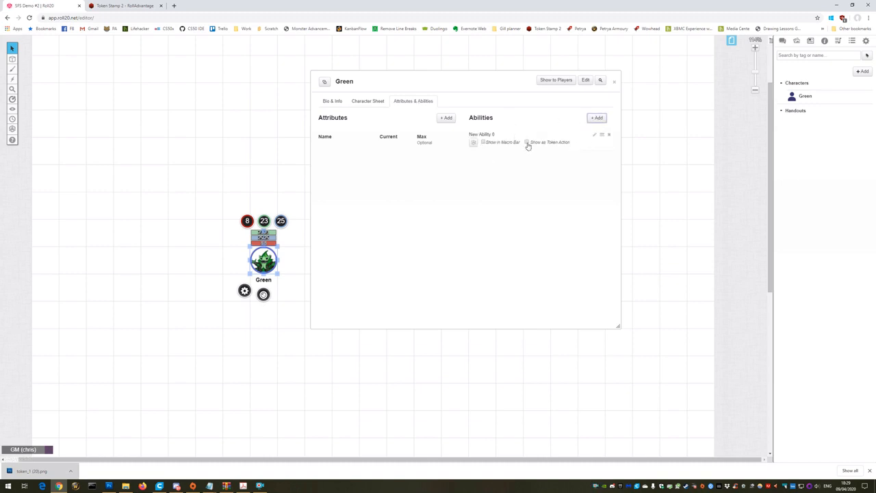
pyautogui.click(527, 143)
pyautogui.click(595, 136)
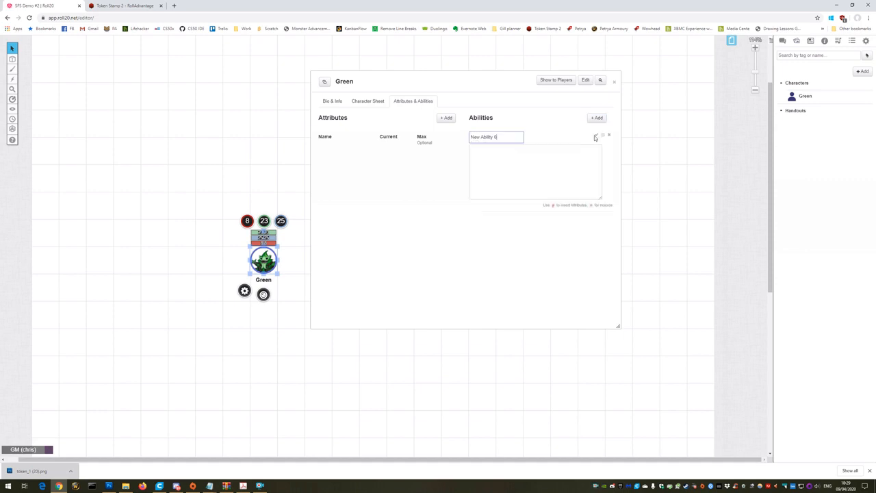
pyautogui.moveTo(499, 138); pyautogui.dragTo(468, 138)
pyautogui.press('BackSpace')
pyautogui.click(493, 158)
pyautogui.write('&{template:pf_check}{{name=@{selected|character_name}}} {{init=[[1d20+7&{tracker}]] }}')
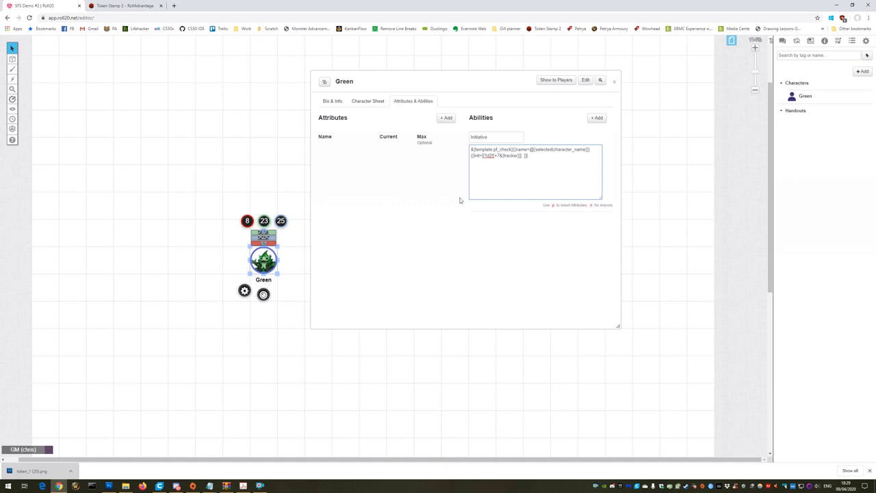
pyautogui.doubleClick(499, 155)
pyautogui.write('7')
pyautogui.click(596, 136)
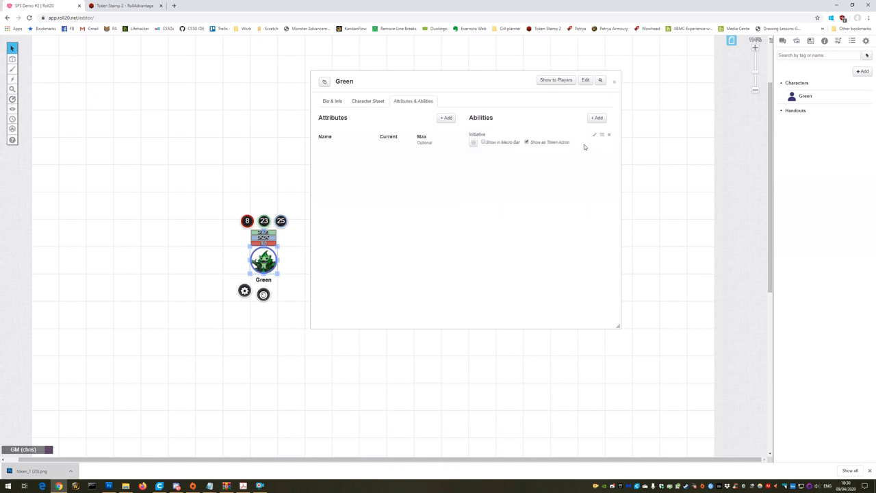
# Step: Add a melee ability shown as a token action, with a pf_attack macro reading "wields Stick", KAC roll 1d20+4 and damage 1d8
pyautogui.click(597, 118)
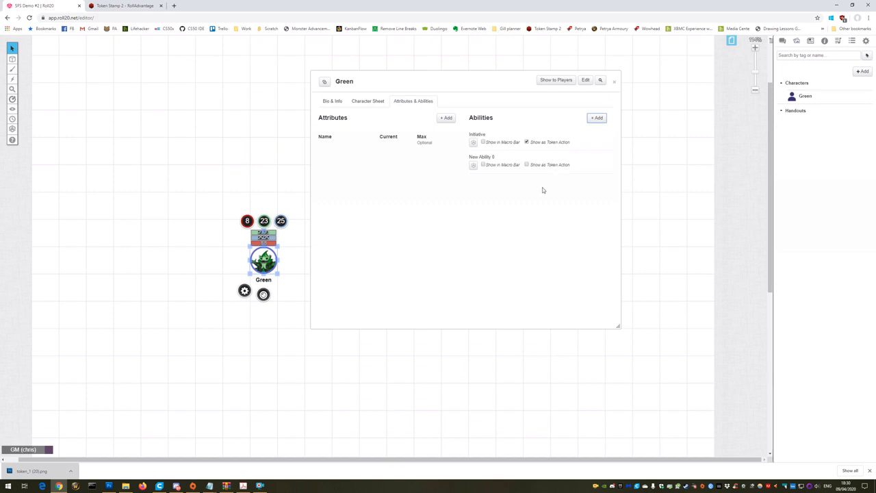
pyautogui.click(527, 165)
pyautogui.click(595, 159)
pyautogui.moveTo(503, 160); pyautogui.dragTo(470, 161)
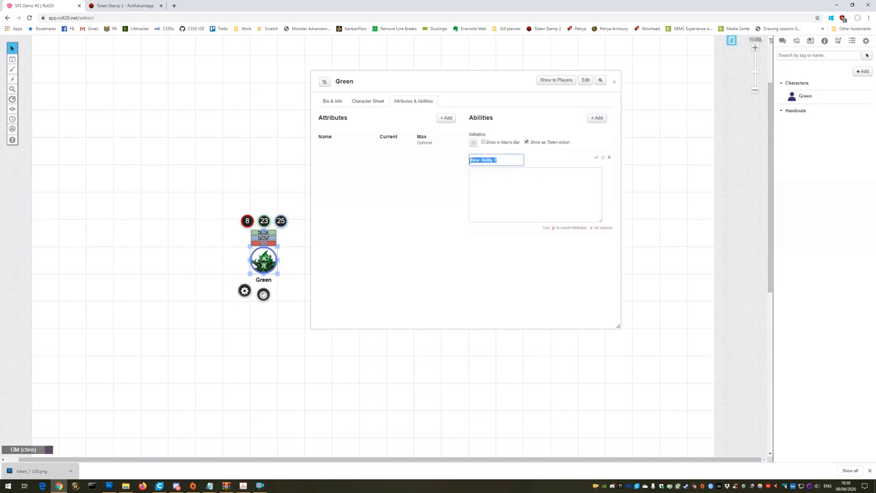
pyautogui.write('Im')
pyautogui.click(485, 188)
pyautogui.write('&{template:pf_attack}{{name=@{selected|character_name} wields Stick}}{{attack=AC [[1d20+4]] damage [[1d8]]}}')
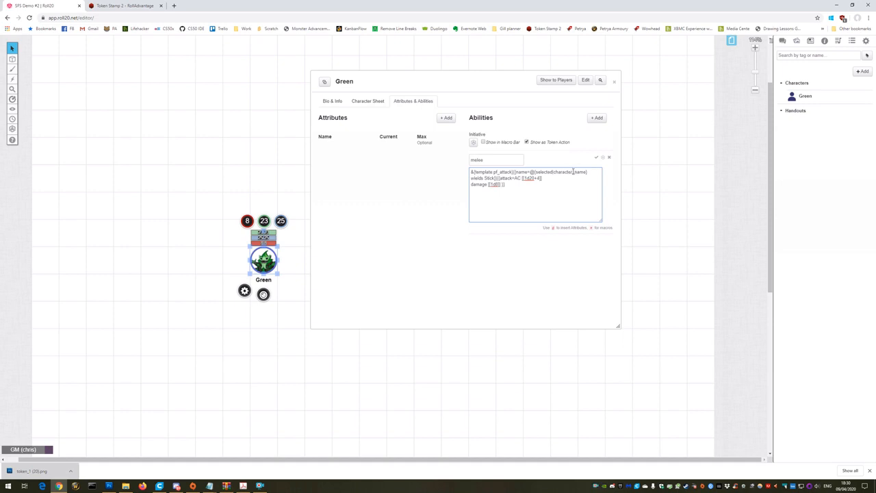
pyautogui.moveTo(471, 178); pyautogui.dragTo(494, 178)
pyautogui.moveTo(540, 178); pyautogui.dragTo(538, 178)
pyautogui.write('K')
pyautogui.click(597, 158)
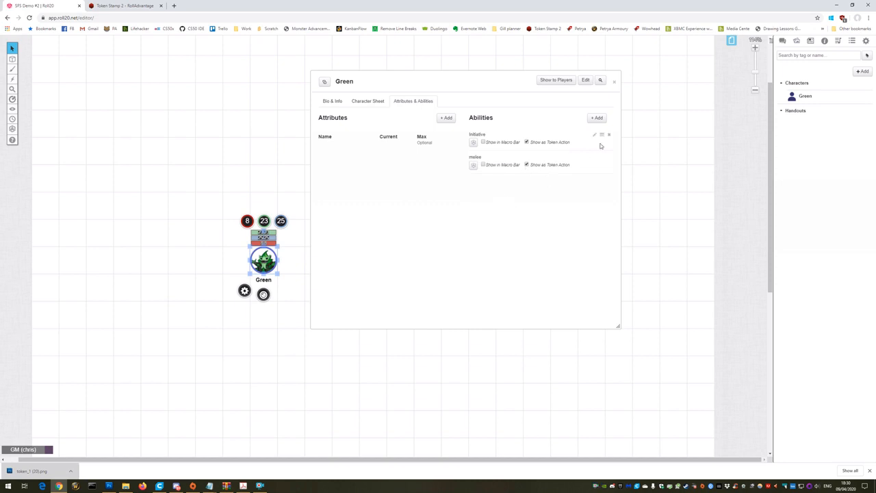
# Step: Add a Ranged ability shown as a token action, with a pf_attack macro reading "shoots pistol", KAC roll 1d20+5 and damage 1d8+1
pyautogui.click(595, 119)
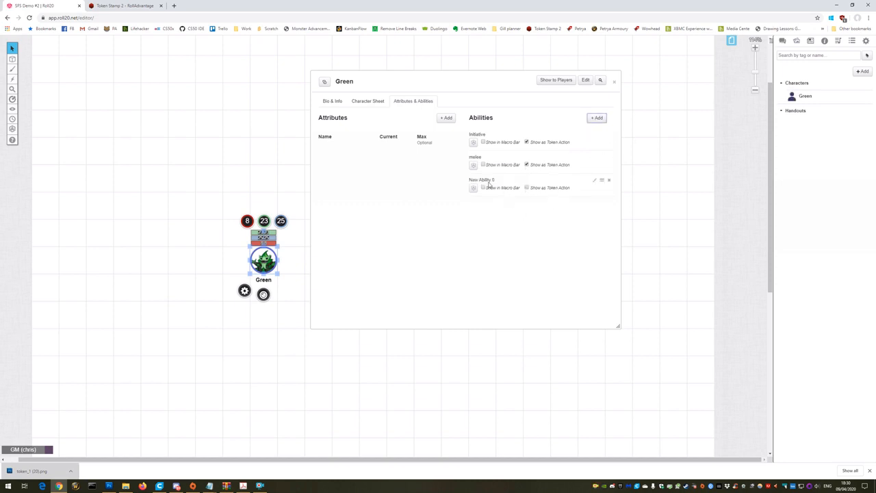
pyautogui.click(526, 189)
pyautogui.click(595, 184)
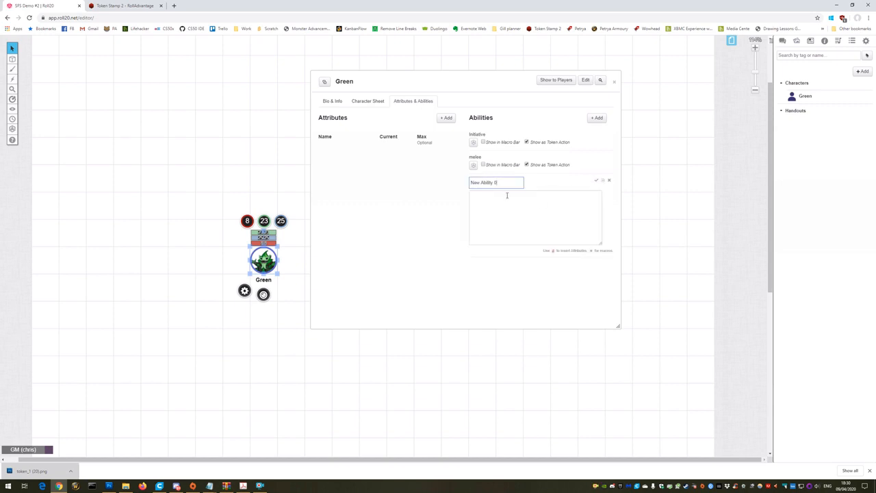
pyautogui.moveTo(501, 182); pyautogui.dragTo(470, 182)
pyautogui.write('Ranged')
pyautogui.click(503, 201)
pyautogui.write('&{template:pf_attack}{{name=@{selected|character_name} shoots pistol}}{{attack=AC [[1d20+5]] damage [[1d8+1]] }}')
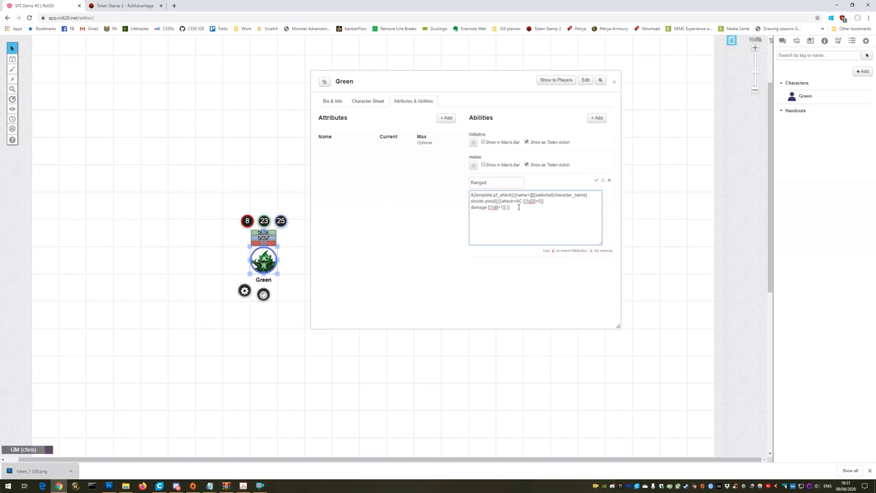
pyautogui.write('K')
pyautogui.click(597, 180)
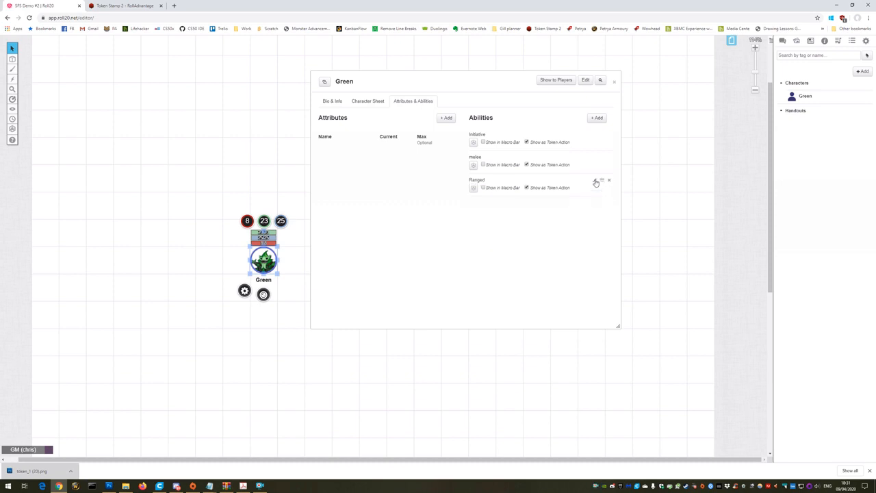
# Step: Add a Saves token action with a pf_check macro rolling 1d20+4 Fortitude, 1d20+5 Reflex and 1d20+5 Will, and close Green's sheet
pyautogui.click(598, 119)
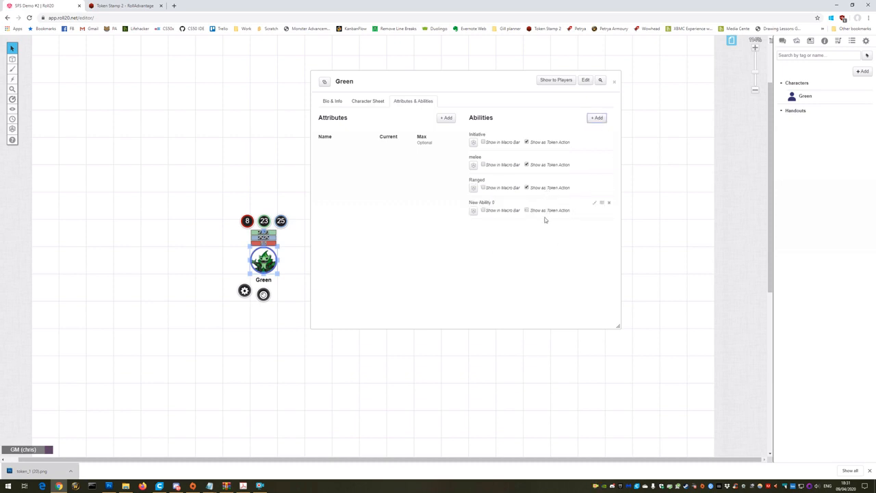
pyautogui.click(595, 204)
pyautogui.moveTo(513, 206); pyautogui.dragTo(469, 206)
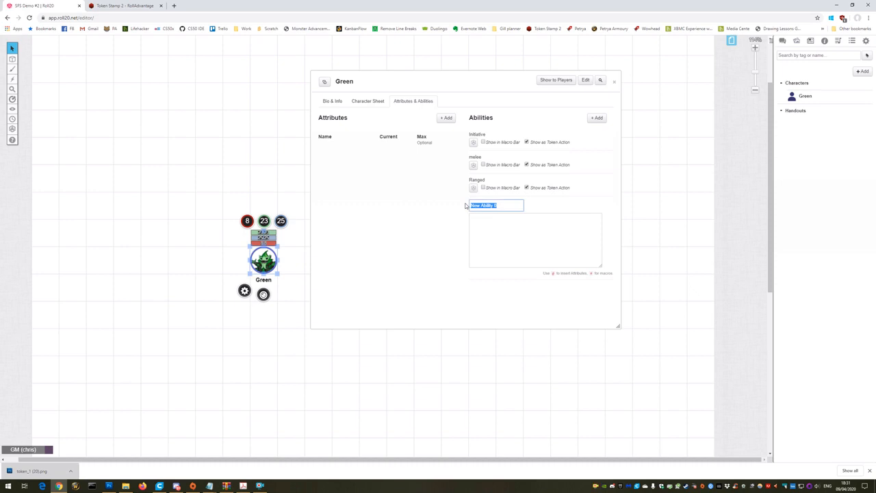
pyautogui.write('Saves')
pyautogui.click(497, 227)
pyautogui.write('&{template:pf_check}{{name=@{selected|character_name} Saves}}{{check=[[1d20+4]] fortitude [[1d20+5]] Reflex [[1d20+5]] Will}}')
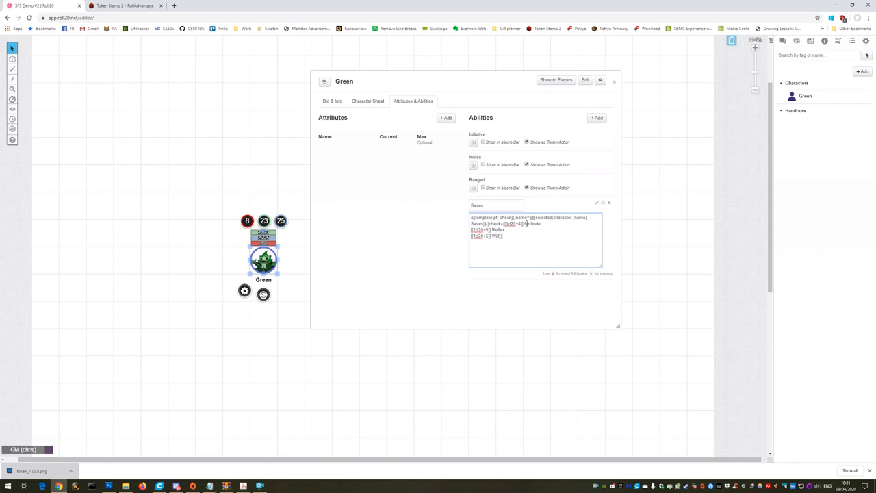
pyautogui.press('BackSpace')
pyautogui.write('F')
pyautogui.click(597, 203)
pyautogui.click(526, 210)
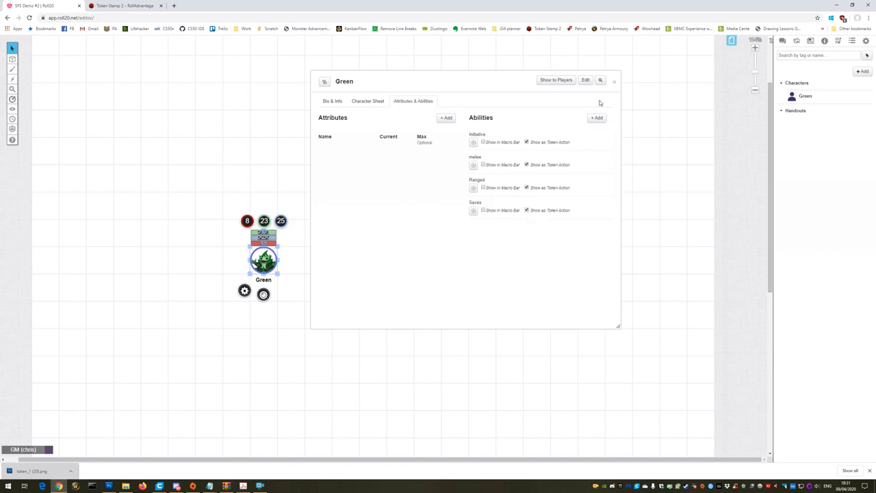
pyautogui.click(614, 81)
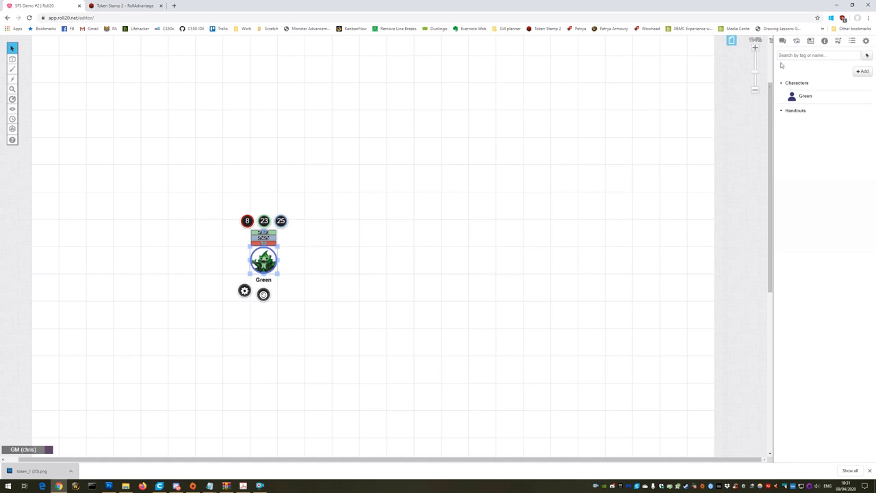
# Step: Show the chat, reselect Green's token and test its melee, Ranged and Saves token actions
pyautogui.click(782, 41)
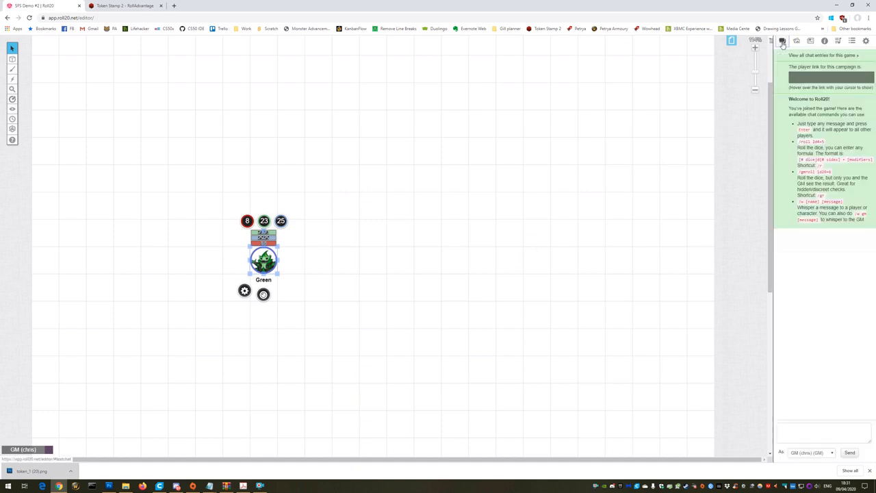
pyautogui.click(315, 301)
pyautogui.click(264, 264)
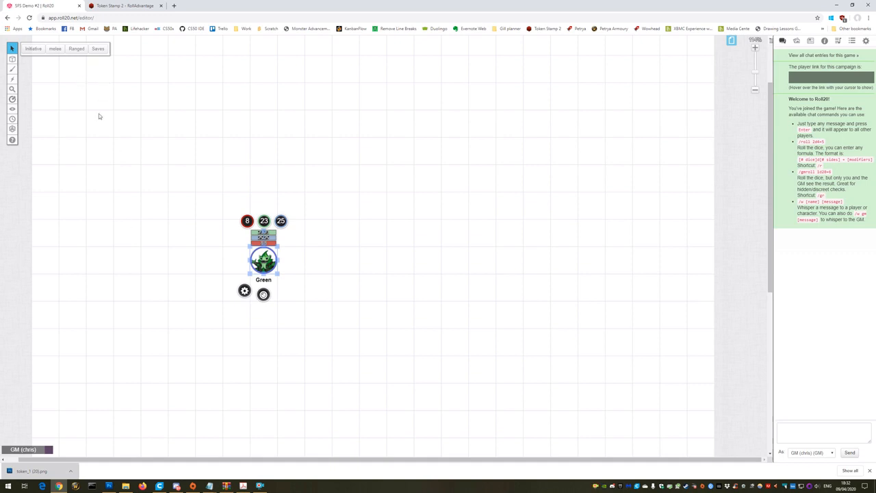
pyautogui.click(55, 49)
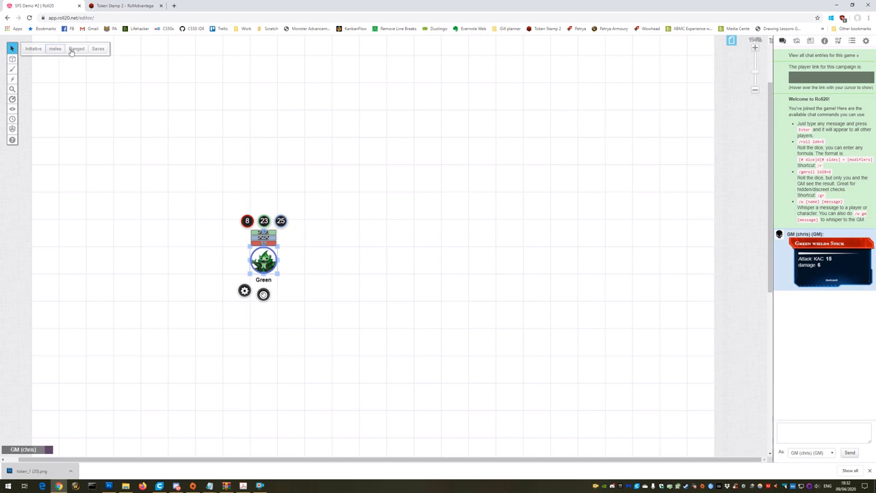
pyautogui.click(77, 49)
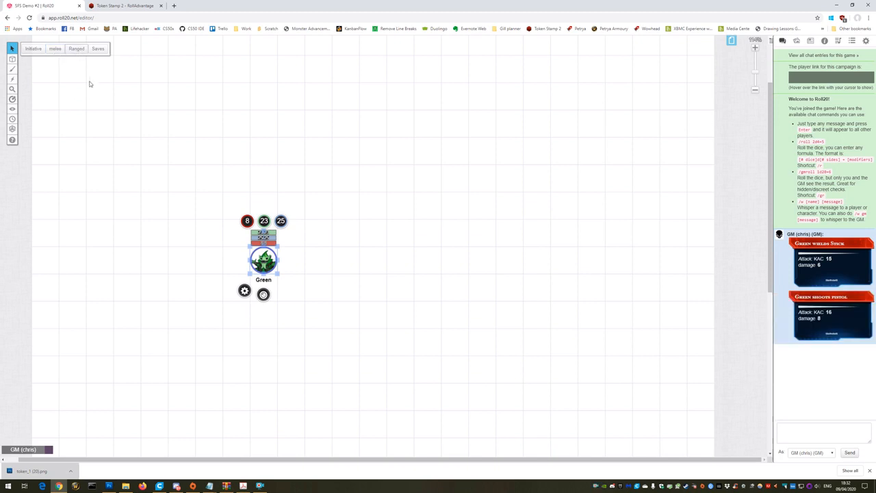
pyautogui.click(97, 49)
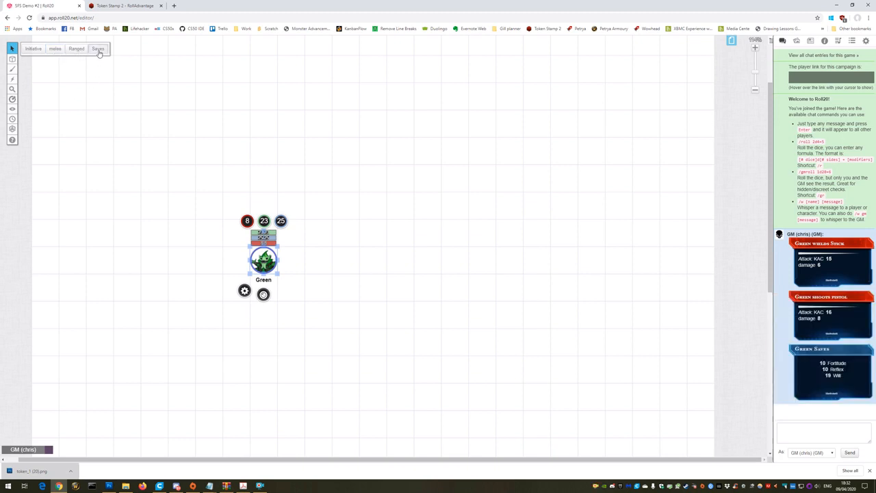
# Step: Open the turn order and roll Green's Initiative into it, then deselect the token
pyautogui.click(12, 120)
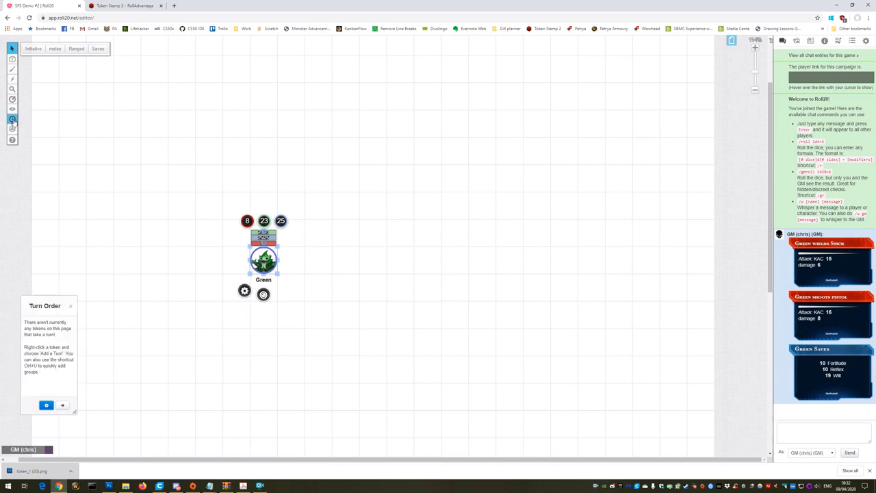
pyautogui.click(34, 49)
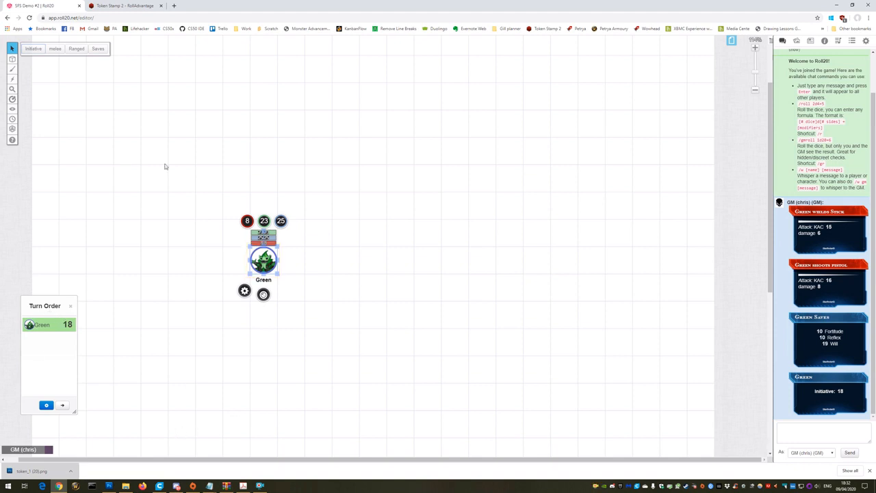
pyautogui.click(344, 308)
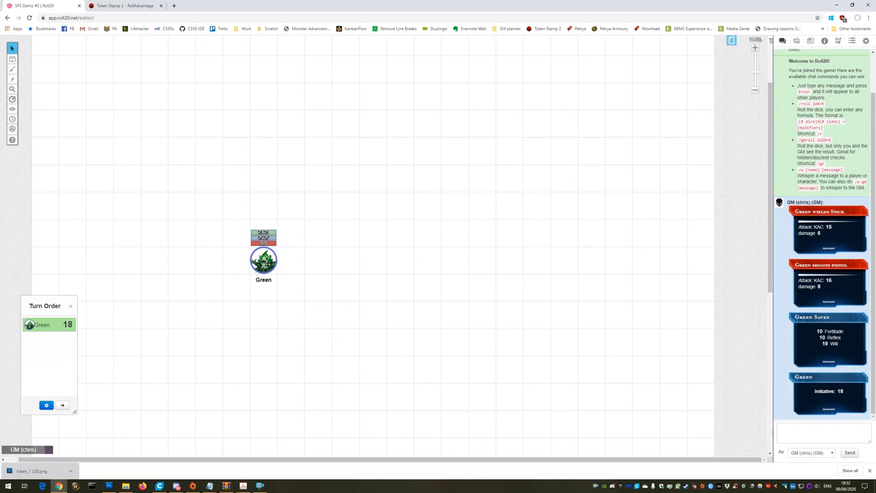
# Step: Open the character Green from its token for editing, duplicate the character and close the editor
pyautogui.doubleClick(264, 263)
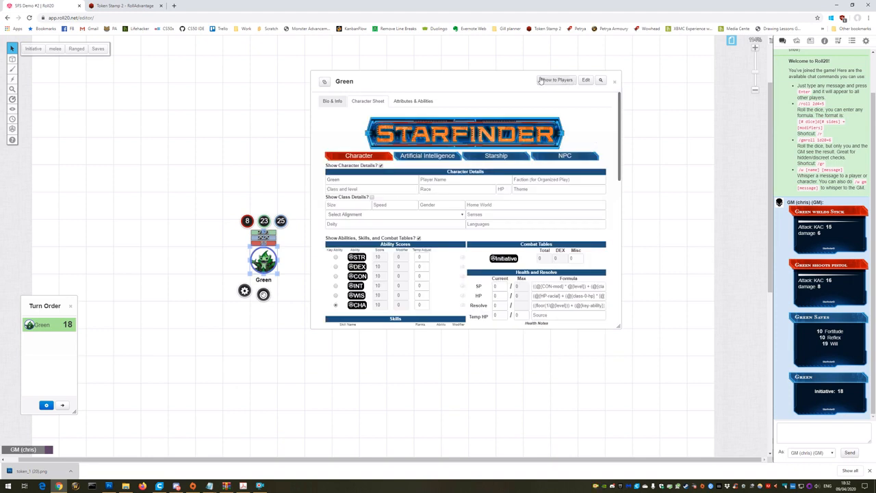
pyautogui.click(586, 81)
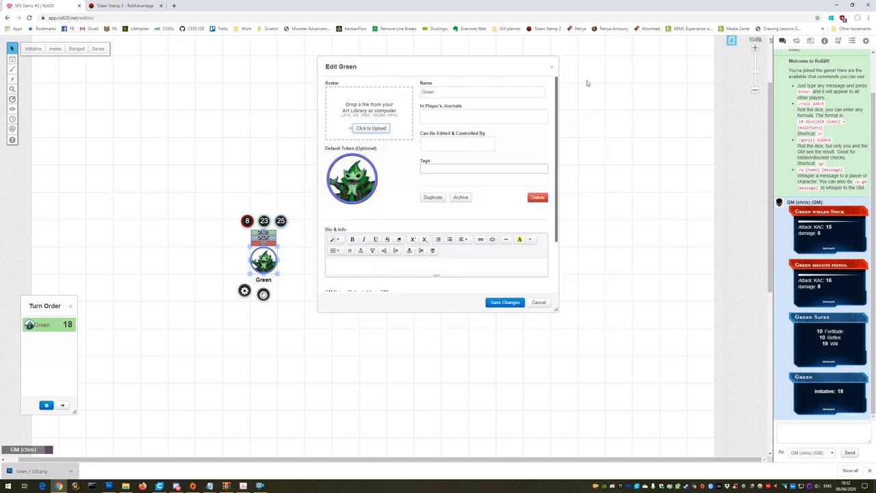
pyautogui.click(437, 198)
pyautogui.click(552, 66)
# Step: Edit the journal character Copy of Green, renaming it Red and deleting its default token
pyautogui.click(810, 41)
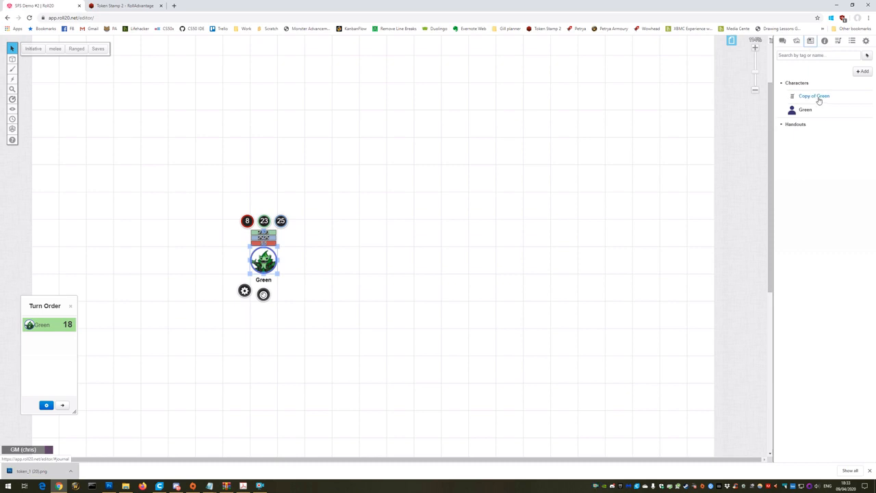
pyautogui.click(816, 97)
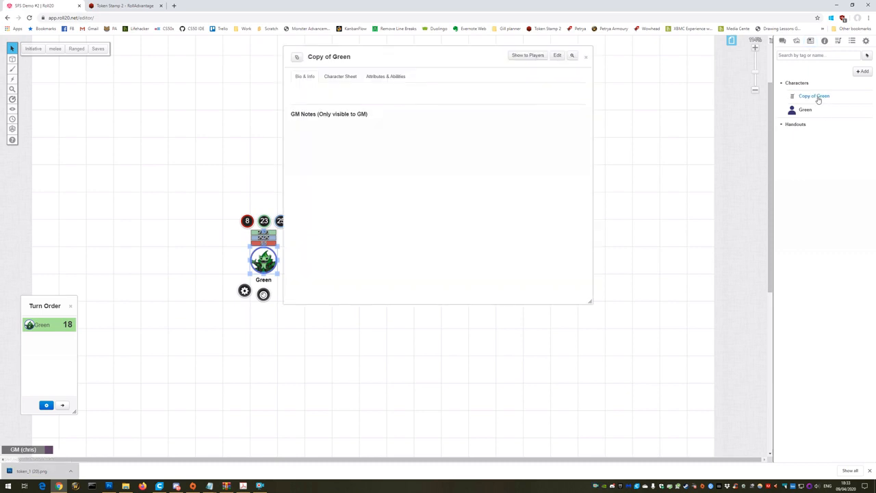
pyautogui.click(558, 57)
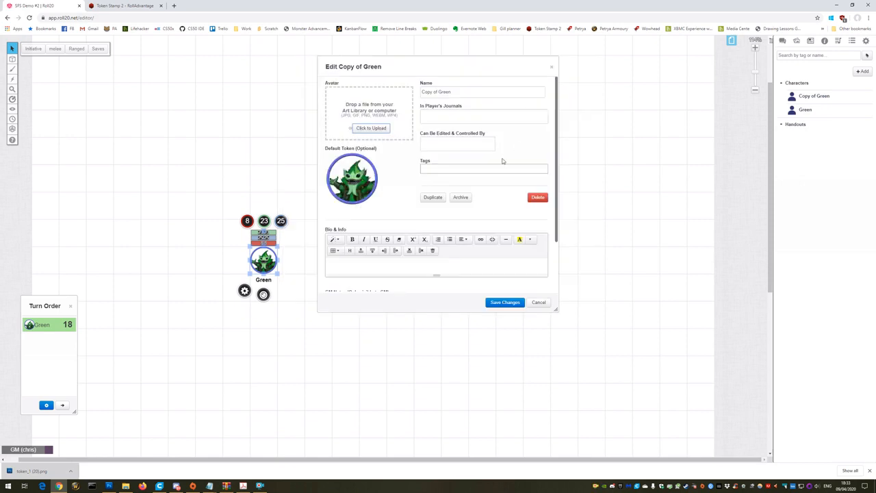
pyautogui.moveTo(457, 93); pyautogui.dragTo(421, 96)
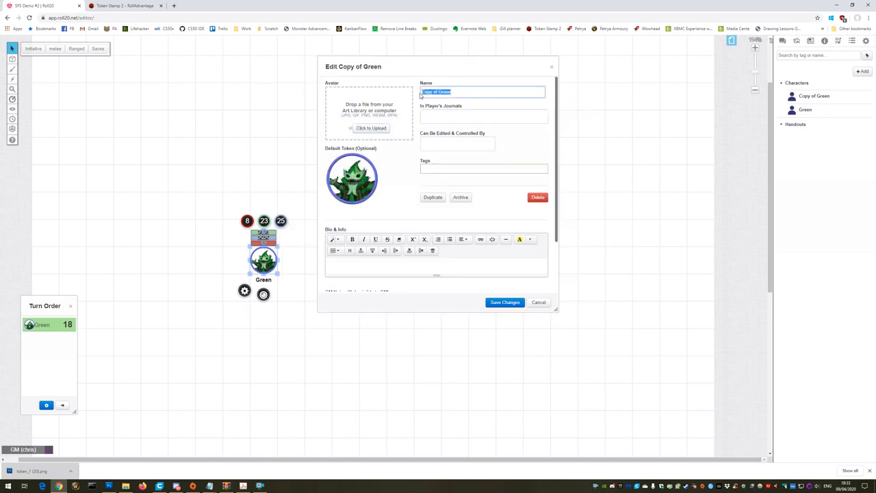
pyautogui.write('Red')
pyautogui.click(366, 163)
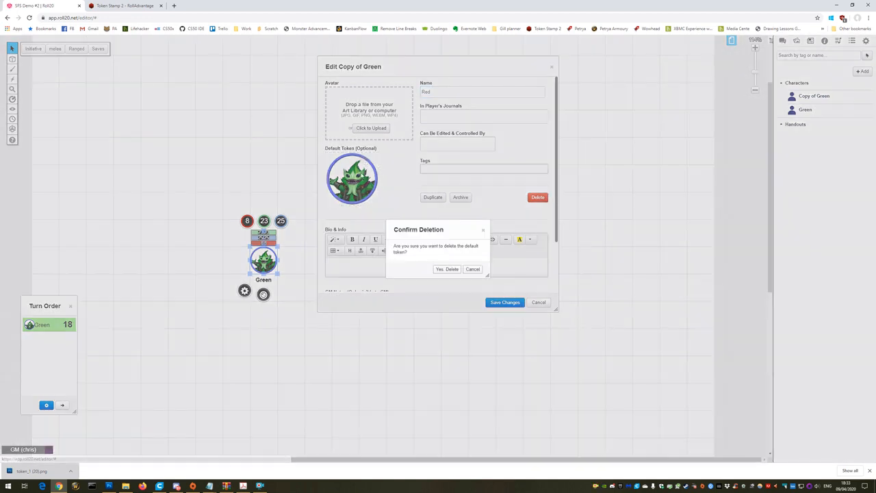
pyautogui.click(447, 270)
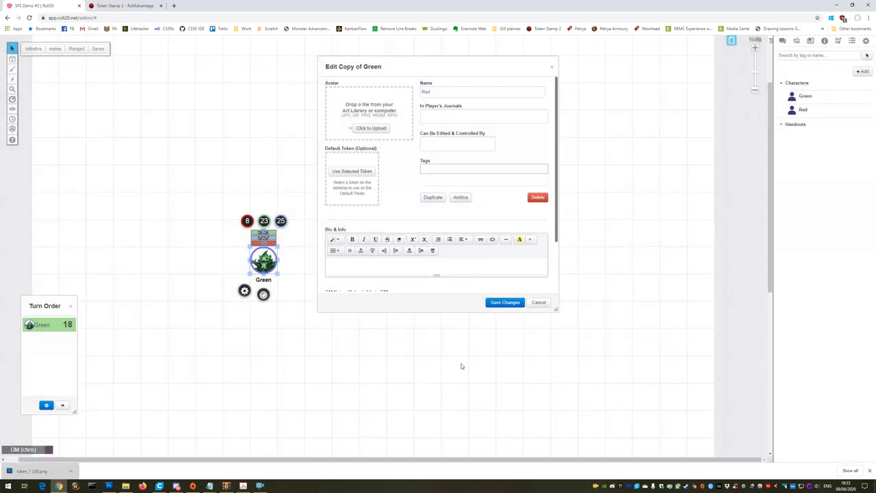
# Step: In Token Stamp, load the red character image PZO950013E_Page_03_Image_0005, enlarge and position its face inside the border, and download the token
pyautogui.click(123, 6)
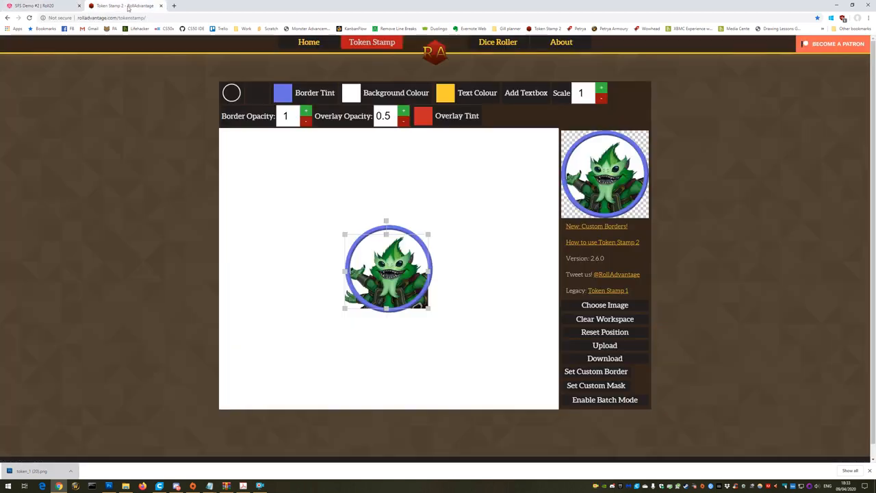
pyautogui.click(125, 485)
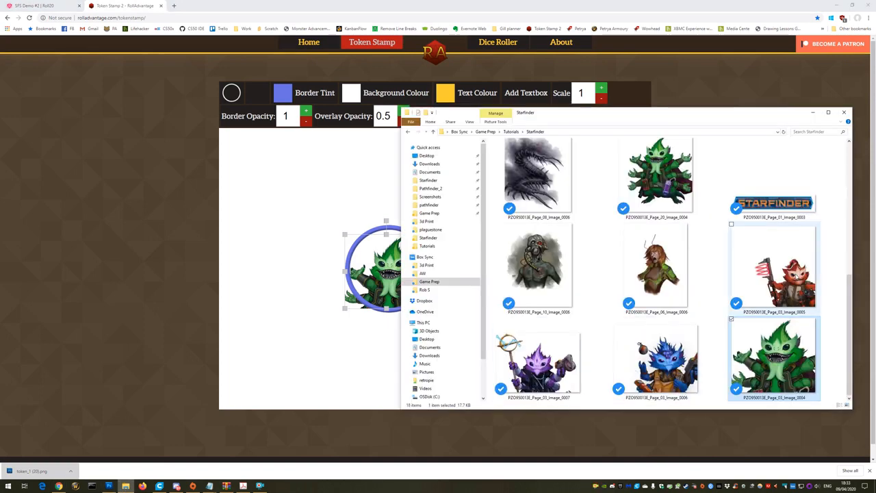
pyautogui.moveTo(791, 277); pyautogui.dragTo(396, 288)
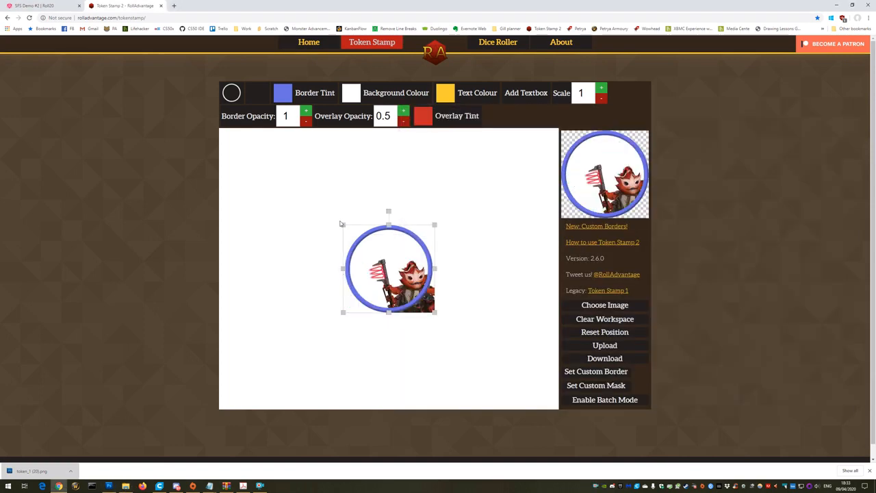
pyautogui.moveTo(343, 224); pyautogui.dragTo(287, 171)
pyautogui.moveTo(452, 305); pyautogui.dragTo(400, 288)
pyautogui.click(605, 361)
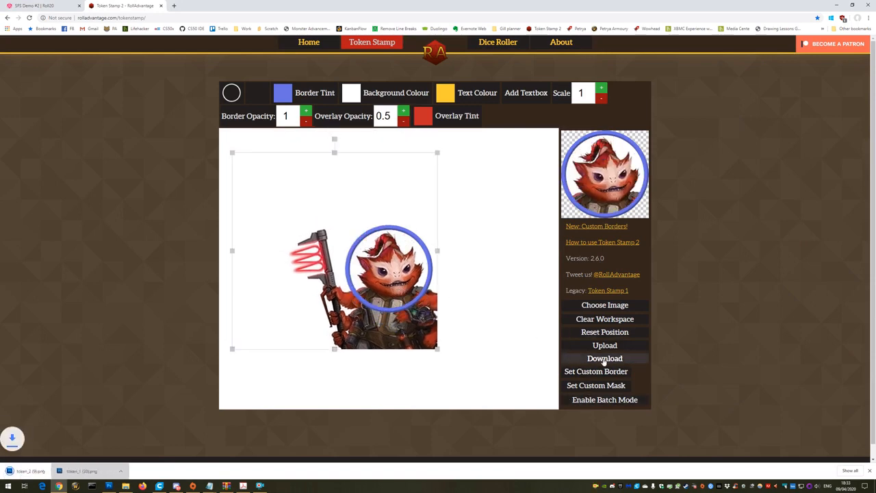
# Step: Back in Roll20, place the downloaded red token on the map below Green and resize it to one grid square
pyautogui.click(63, 6)
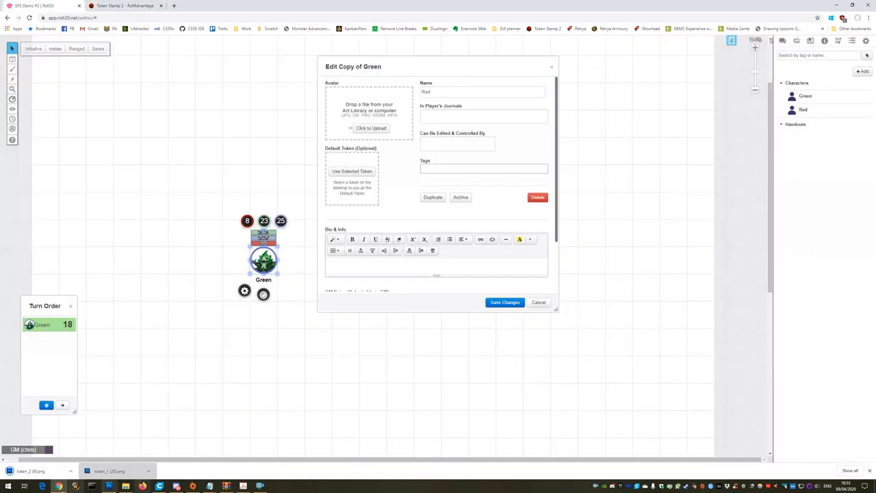
pyautogui.moveTo(27, 471); pyautogui.dragTo(291, 396)
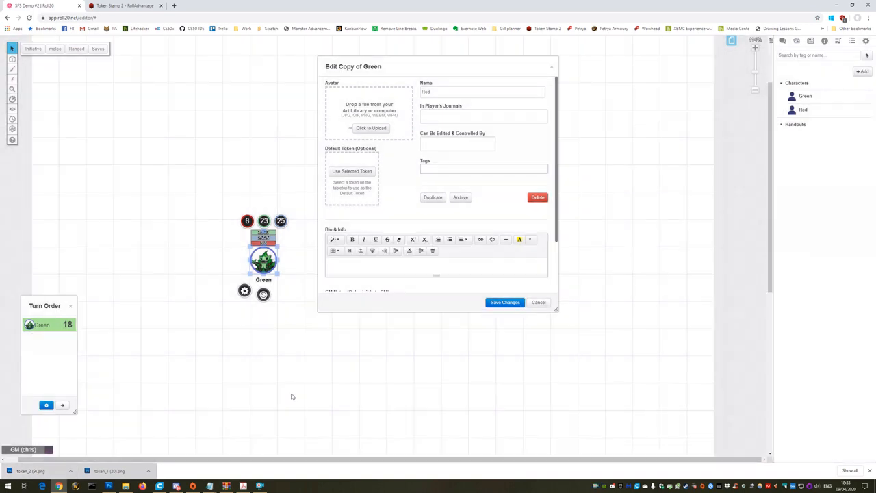
pyautogui.click(265, 395)
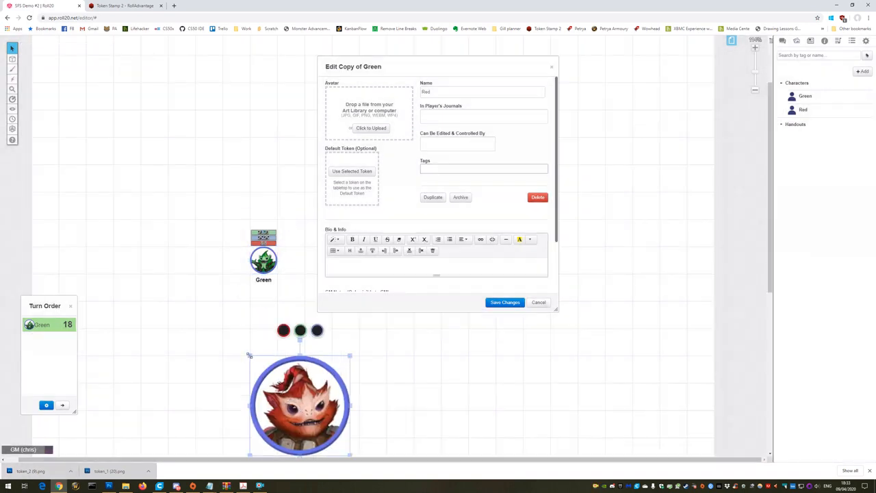
pyautogui.moveTo(251, 356)
pyautogui.mouseDown()
pyautogui.moveTo(322, 428)
pyautogui.moveTo(281, 396)
pyautogui.moveTo(249, 349)
pyautogui.mouseUp()
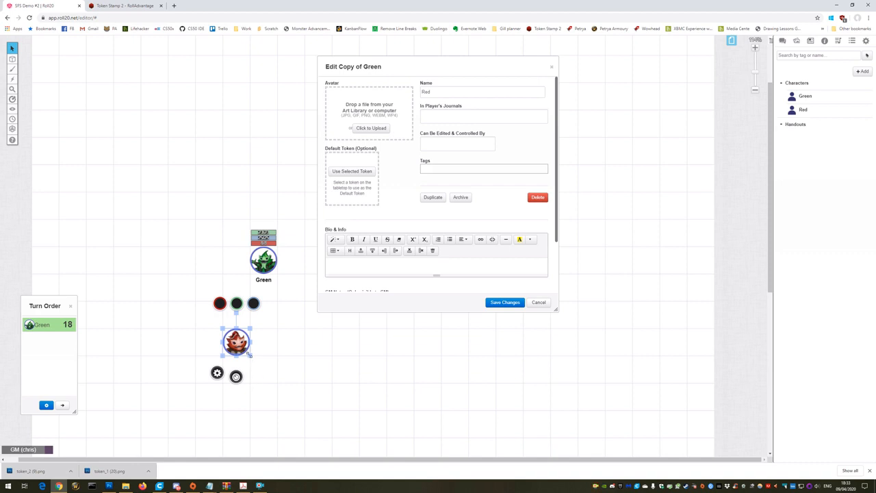
pyautogui.moveTo(249, 354); pyautogui.dragTo(305, 412)
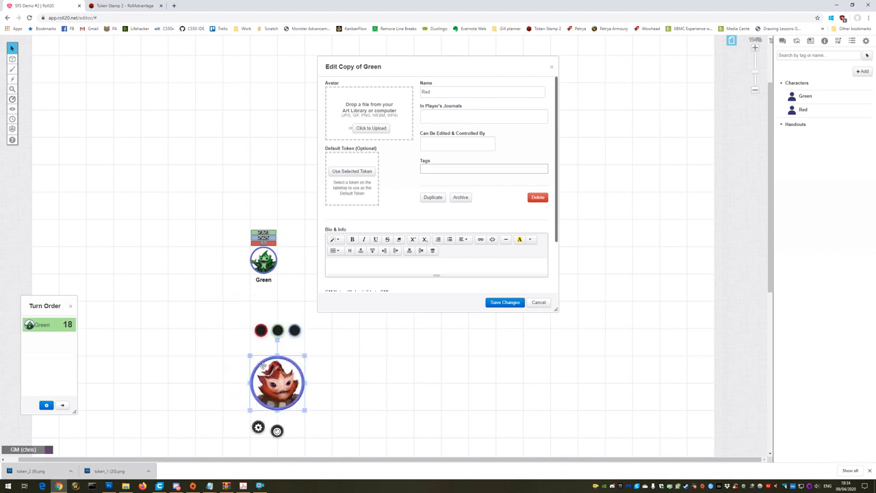
pyautogui.moveTo(252, 356); pyautogui.dragTo(236, 342)
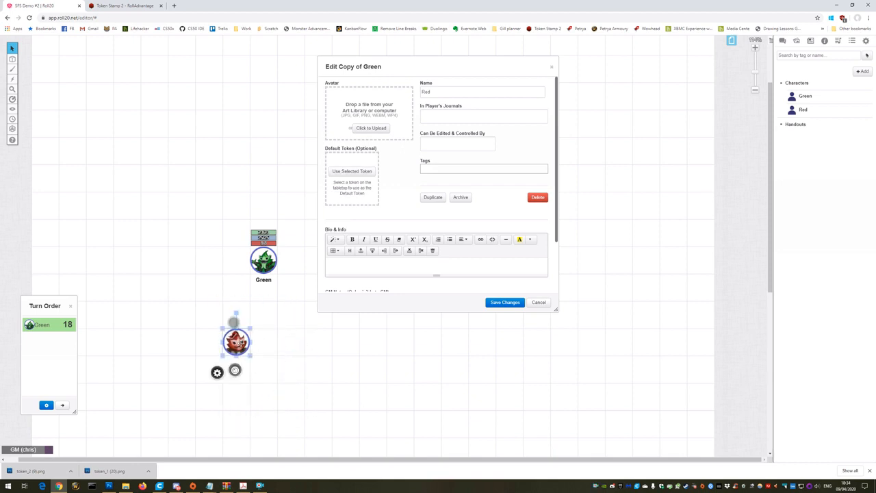
# Step: Edit the red token, setting Bar 1 to 22/22, Bar 2 to 25/25 and Bar 3 to 9/9
pyautogui.doubleClick(236, 342)
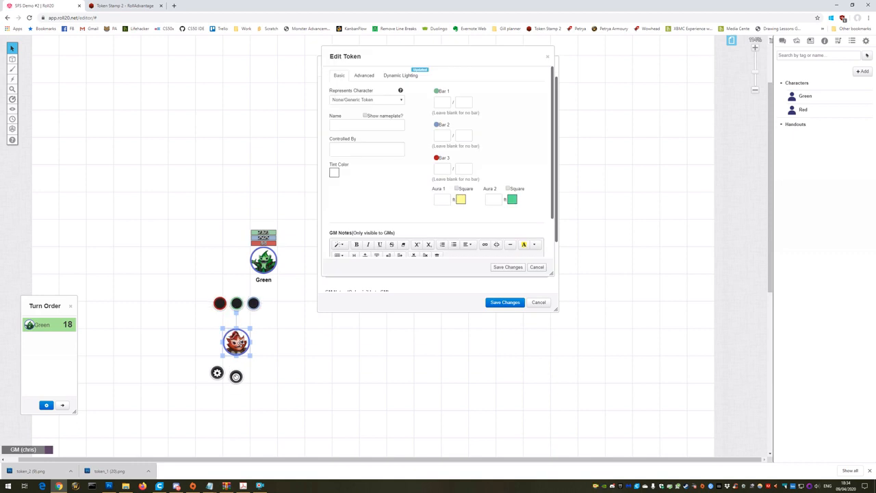
pyautogui.click(444, 103)
pyautogui.write('22')
pyautogui.press('Tab')
pyautogui.write('22')
pyautogui.press('Tab')
pyautogui.press('Tab')
pyautogui.write('9')
pyautogui.press('Tab')
pyautogui.write('9')
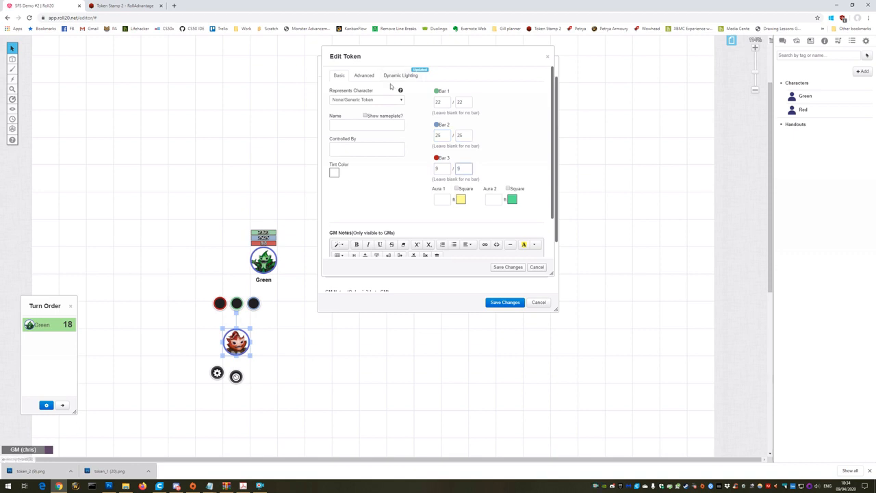
# Step: Make the token represent the character Red, save it, and assign it as Red's default token, saving the character
pyautogui.click(401, 100)
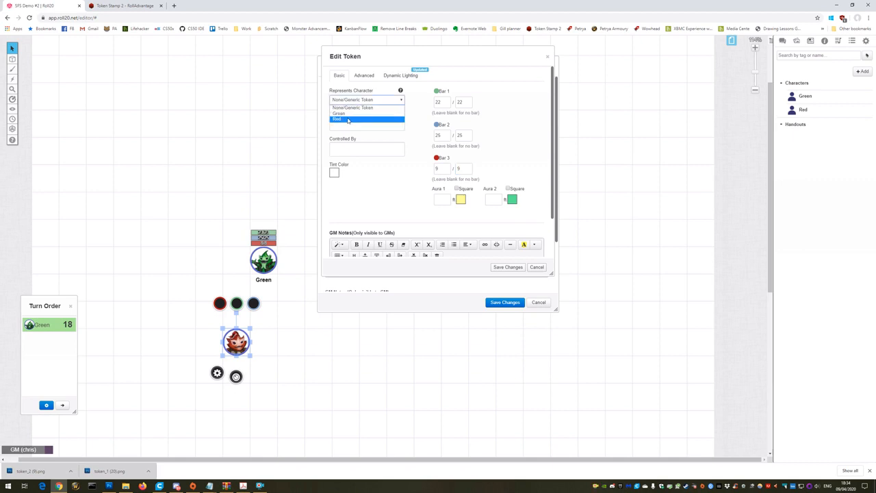
pyautogui.click(367, 118)
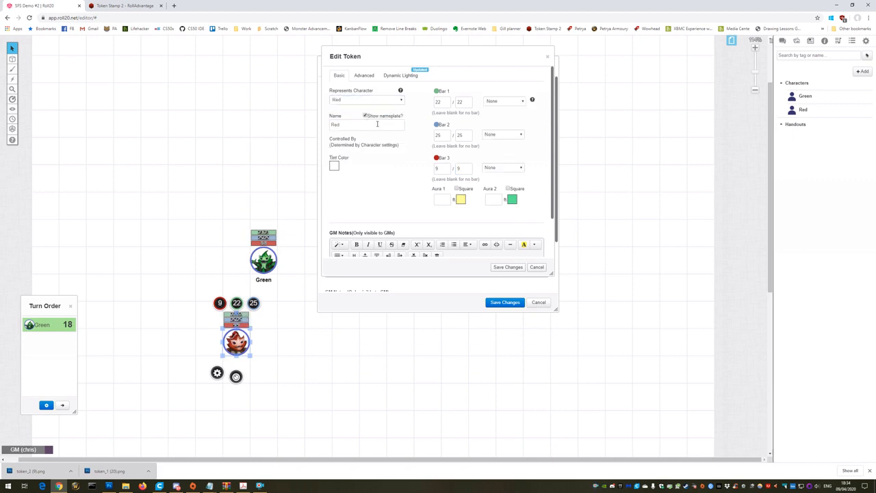
pyautogui.click(363, 76)
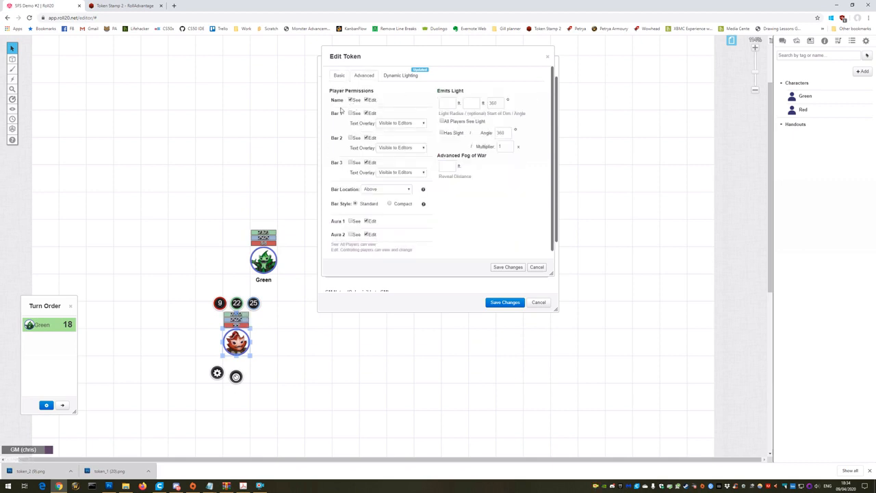
pyautogui.click(511, 267)
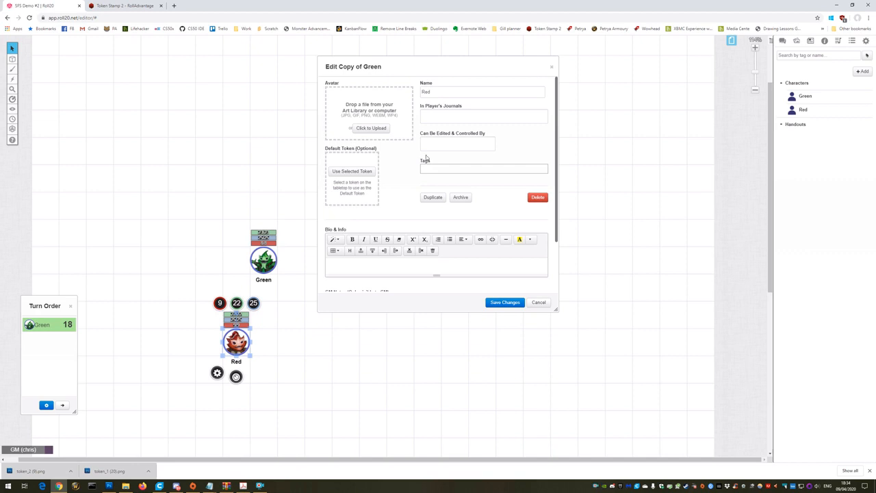
pyautogui.click(362, 173)
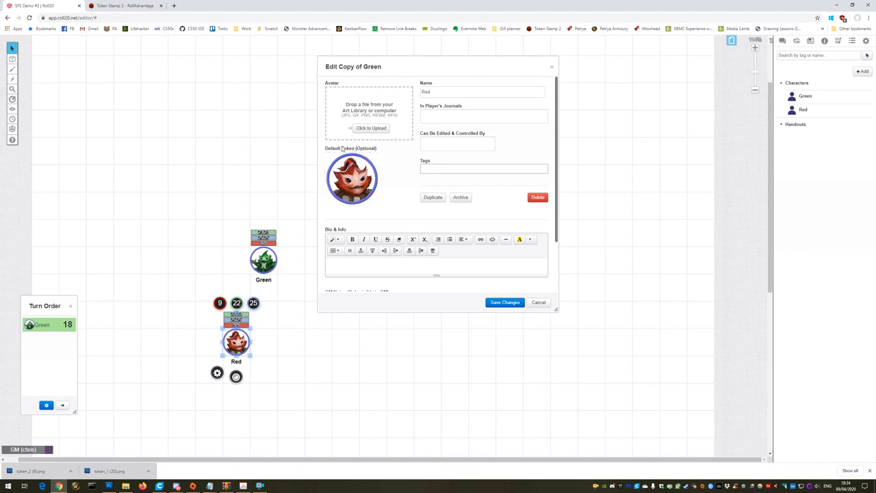
pyautogui.click(504, 302)
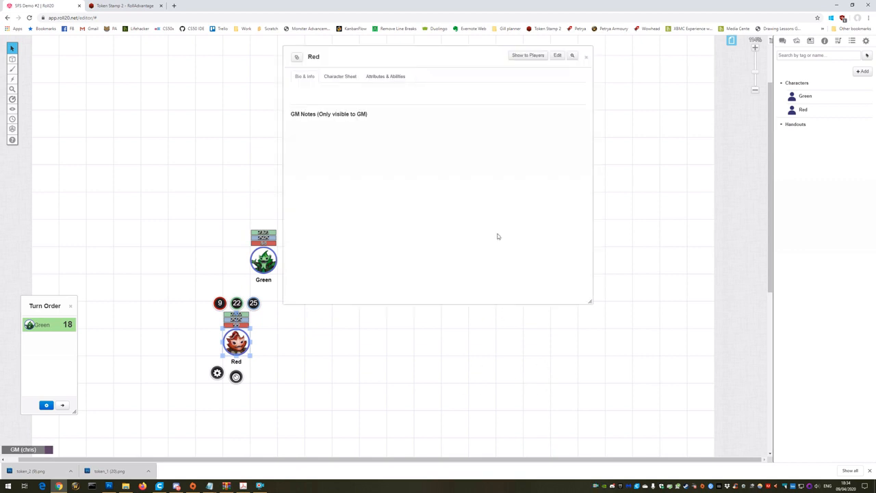
# Step: Open Red's abilities and check the modifier in the Initiative macro
pyautogui.moveTo(411, 49); pyautogui.dragTo(503, 102)
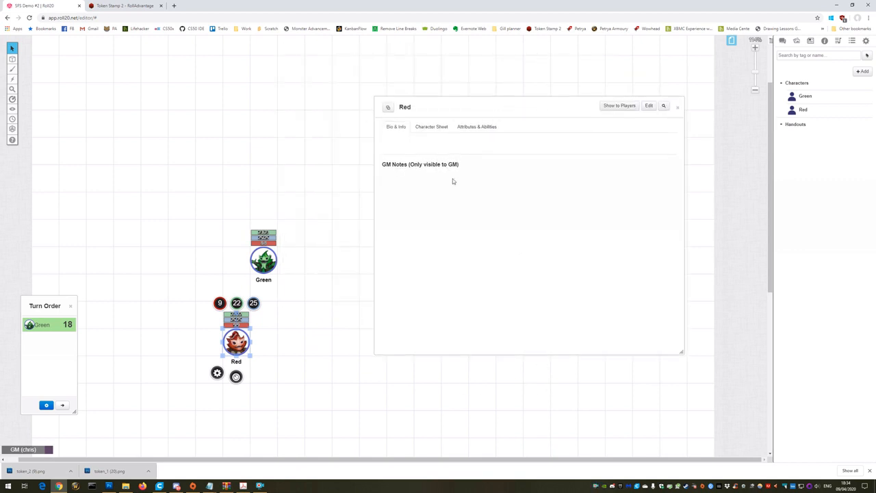
pyautogui.click(479, 128)
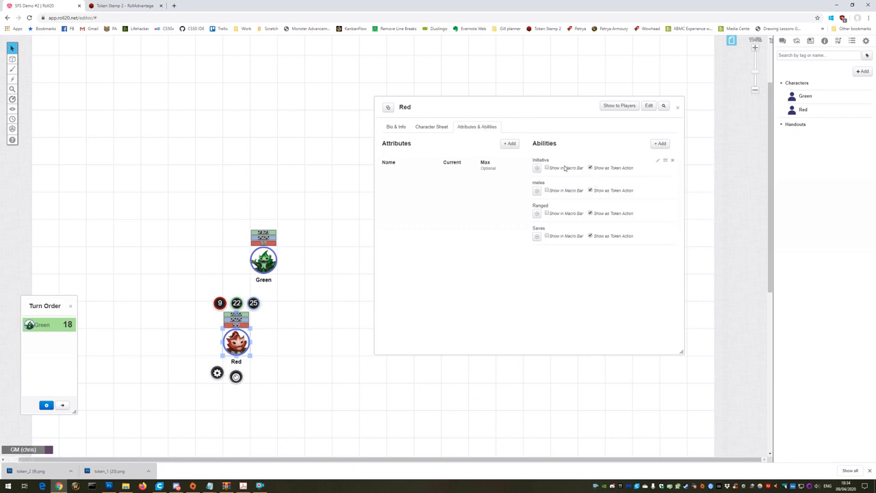
pyautogui.click(659, 161)
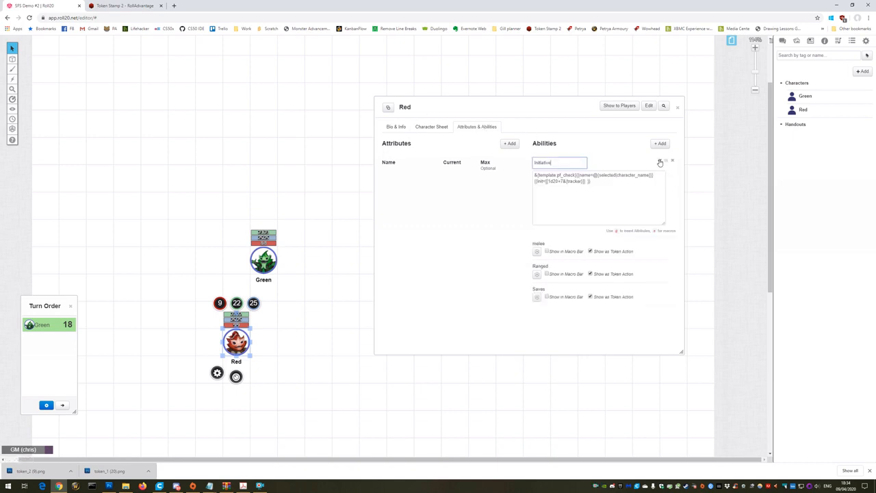
pyautogui.doubleClick(556, 181)
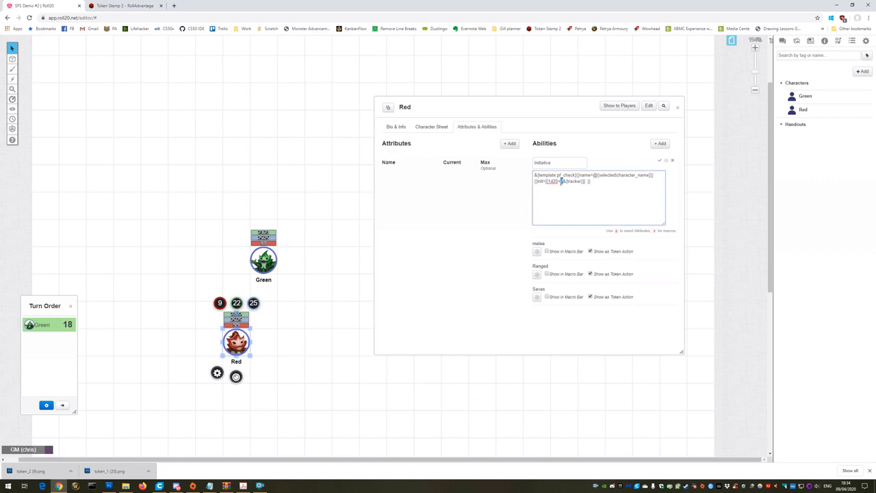
pyautogui.click(660, 161)
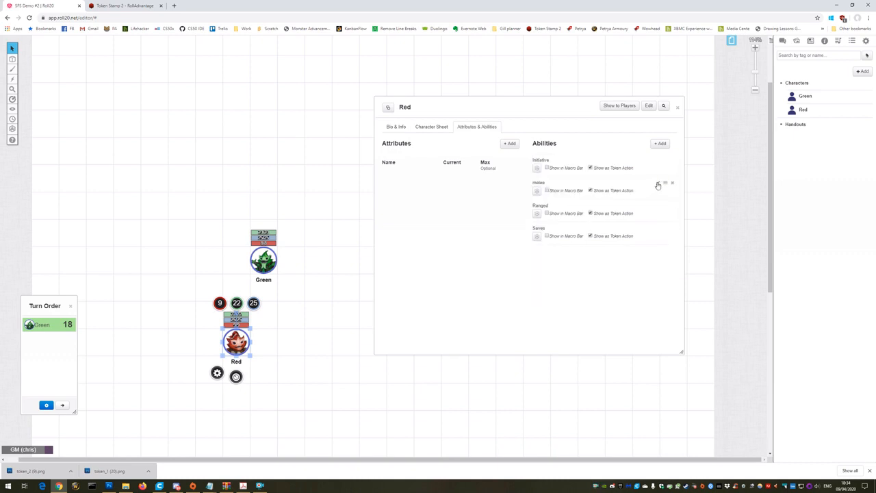
# Step: Edit Red's Ranged ability so it shoots a laser pistol and attacks EAC
pyautogui.click(658, 209)
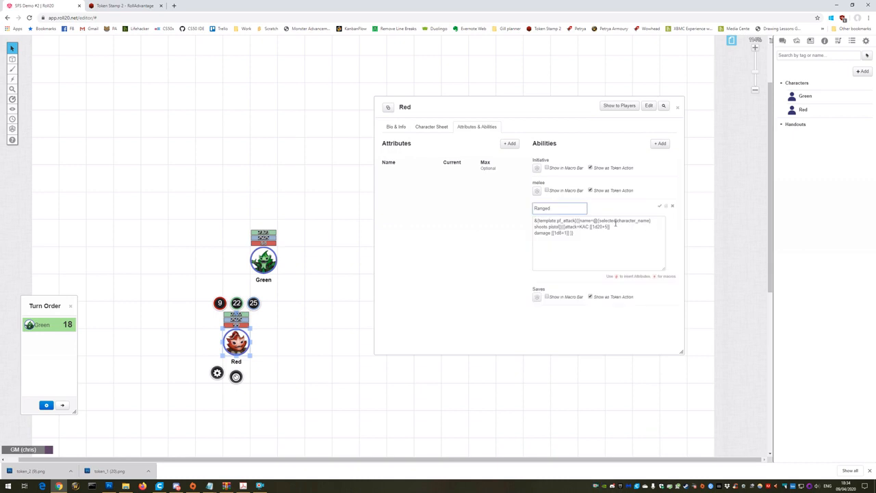
pyautogui.doubleClick(550, 226)
pyautogui.write('laser')
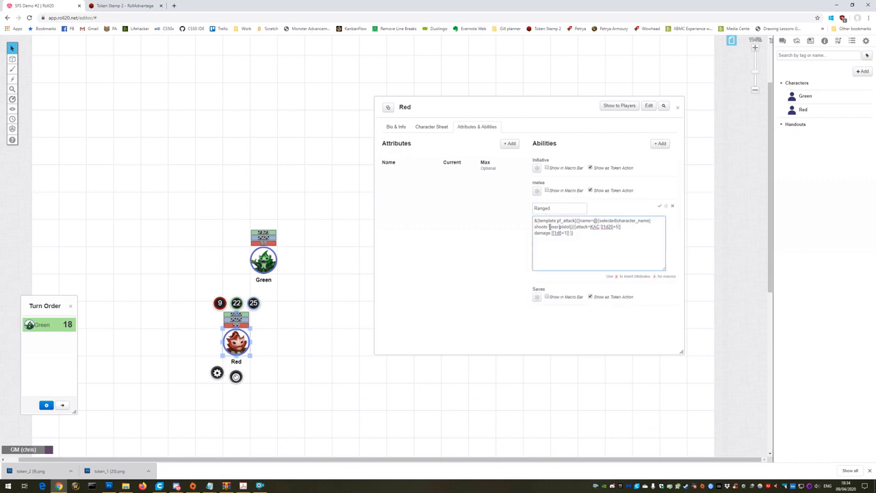
pyautogui.moveTo(590, 226); pyautogui.dragTo(593, 231)
pyautogui.click(668, 208)
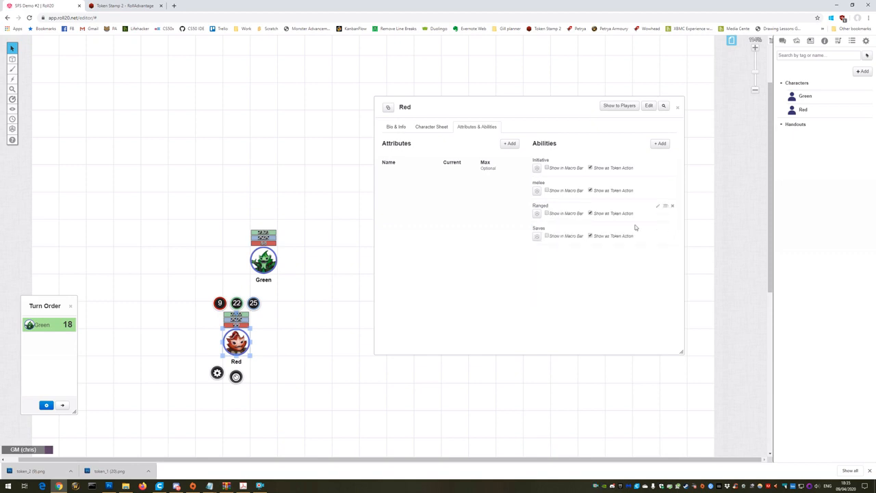
# Step: Close Red's character window and move Red's token to the right of Green
pyautogui.click(677, 108)
pyautogui.click(395, 321)
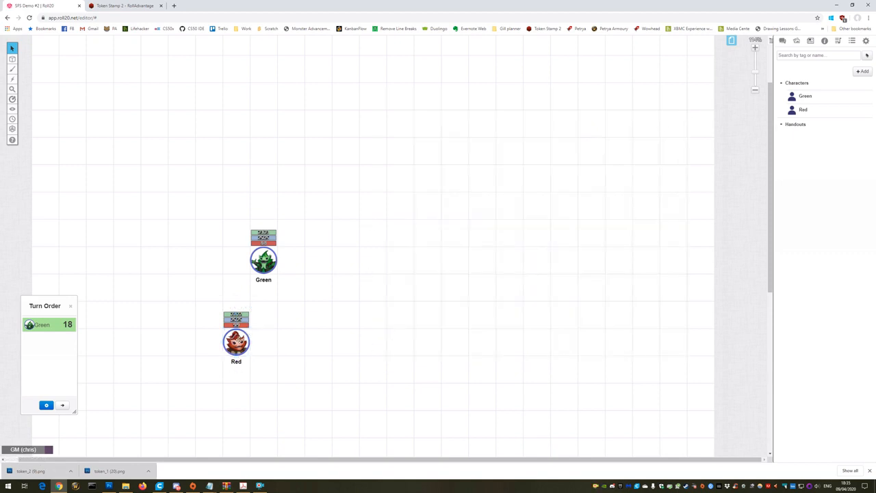
pyautogui.moveTo(240, 340); pyautogui.dragTo(430, 286)
# Step: Reselect Red's token, show the chat and test its Ranged token action, then deselect the token
pyautogui.click(426, 322)
pyautogui.click(427, 287)
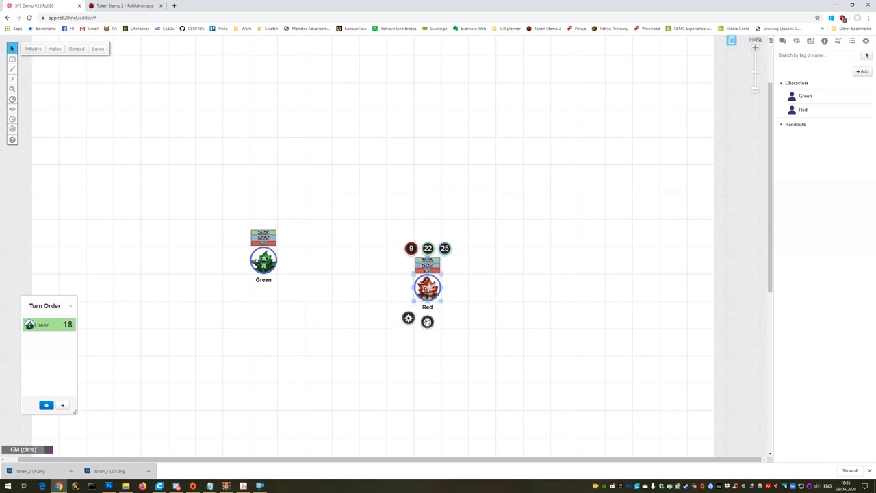
pyautogui.click(783, 41)
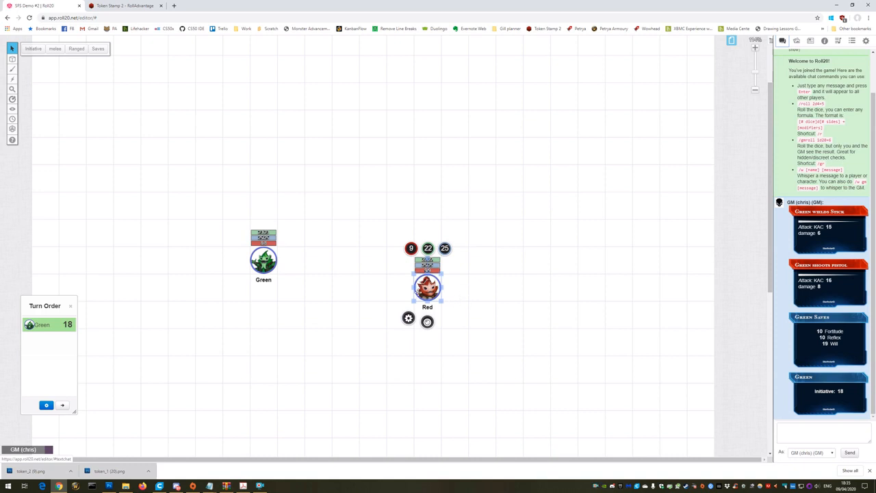
pyautogui.scroll(-1, 37, 63)
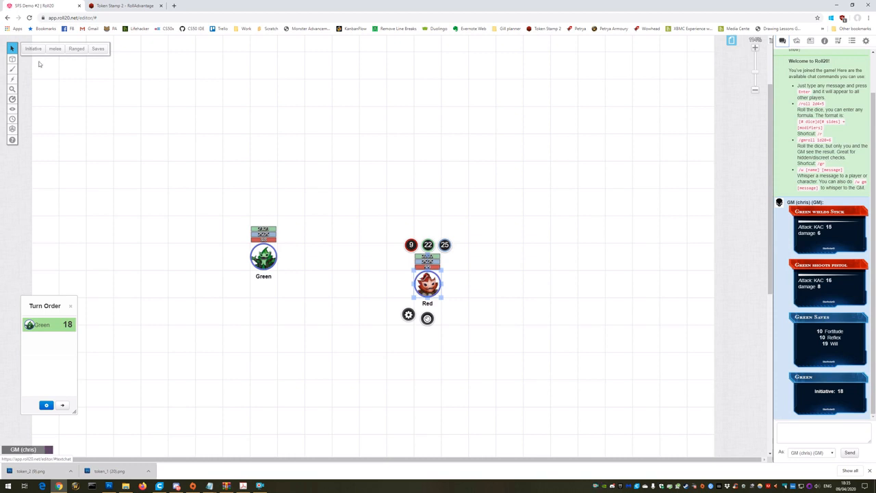
pyautogui.click(77, 50)
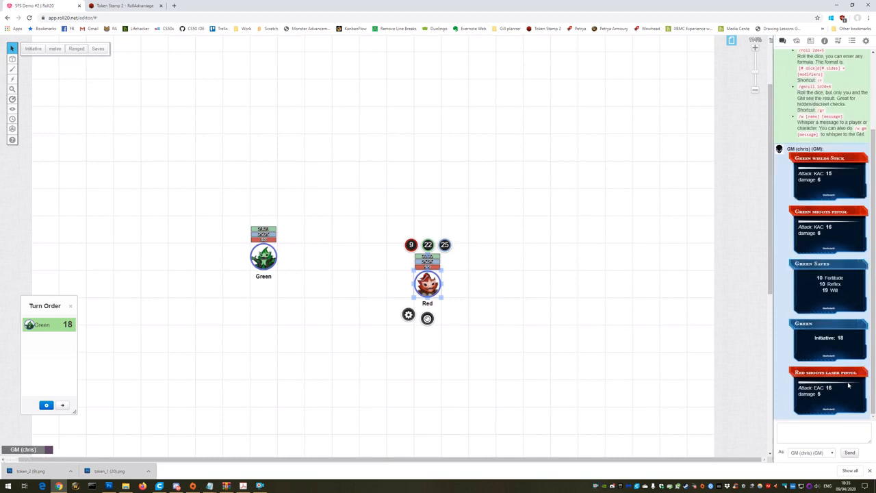
pyautogui.click(485, 271)
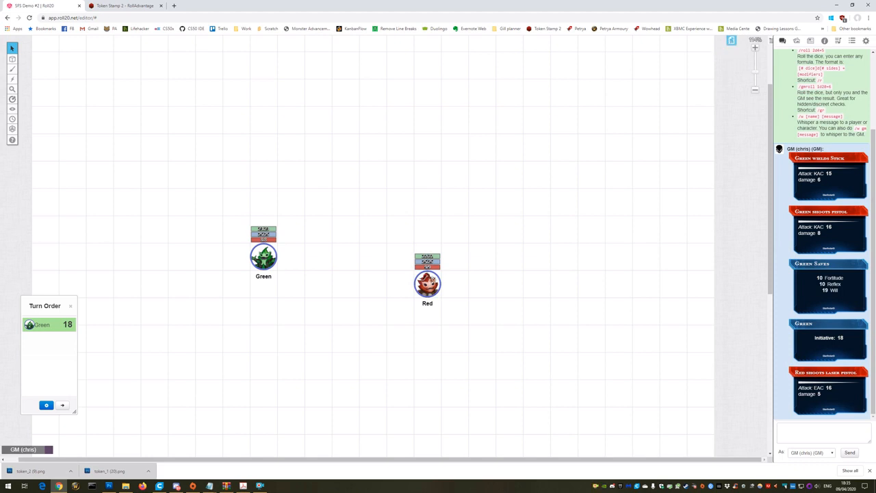
# Step: Move Red's token one grid square down and deselect it
pyautogui.click(419, 285)
pyautogui.moveTo(421, 283); pyautogui.dragTo(425, 310)
pyautogui.click(485, 244)
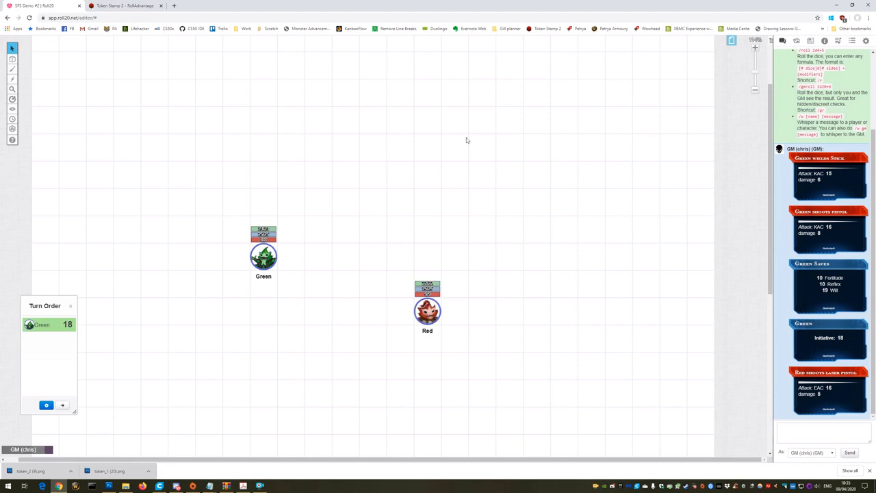
# Step: Switch to the Ship page and place Green and Red from the journal in the ship's circular room
pyautogui.click(731, 41)
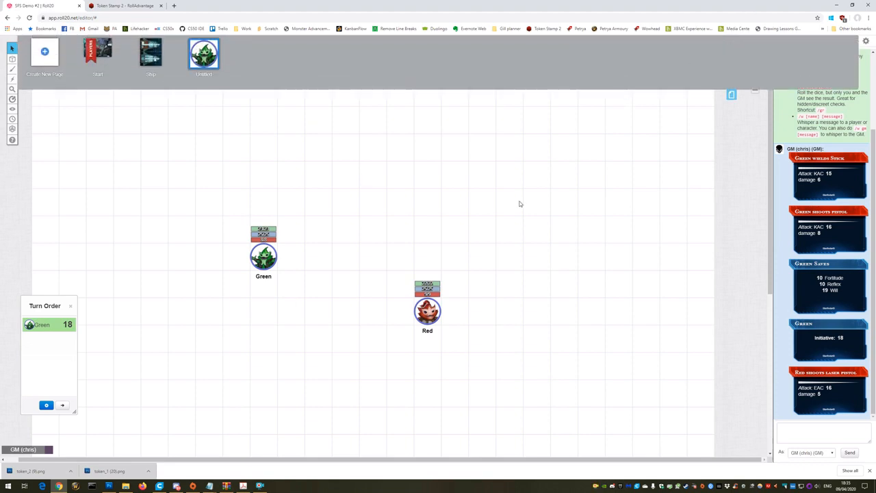
pyautogui.click(152, 56)
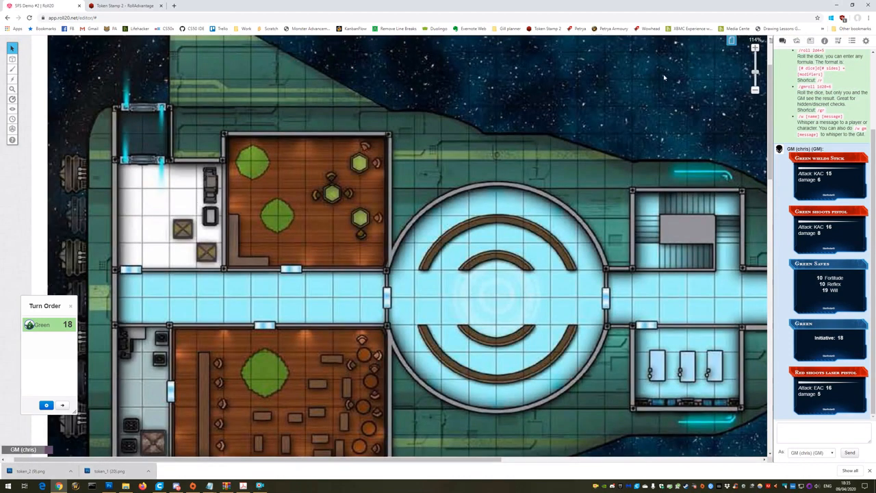
pyautogui.click(811, 41)
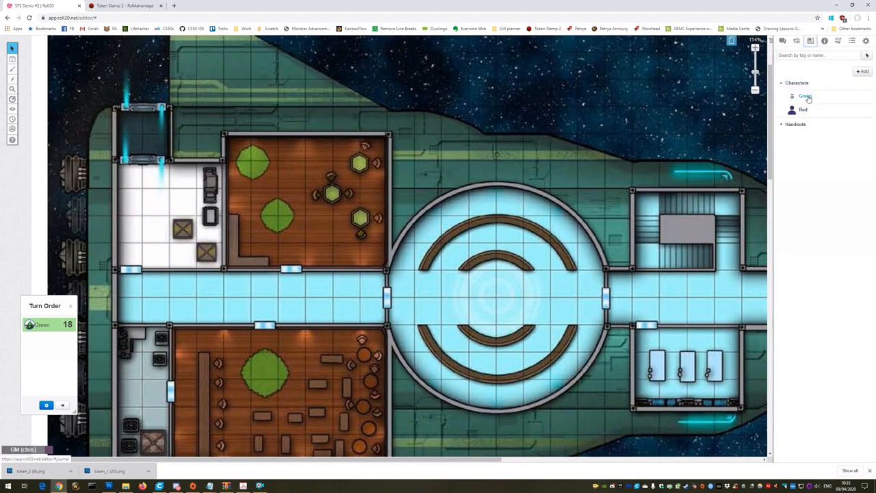
pyautogui.moveTo(808, 98); pyautogui.dragTo(497, 248)
pyautogui.moveTo(805, 111); pyautogui.dragTo(545, 285)
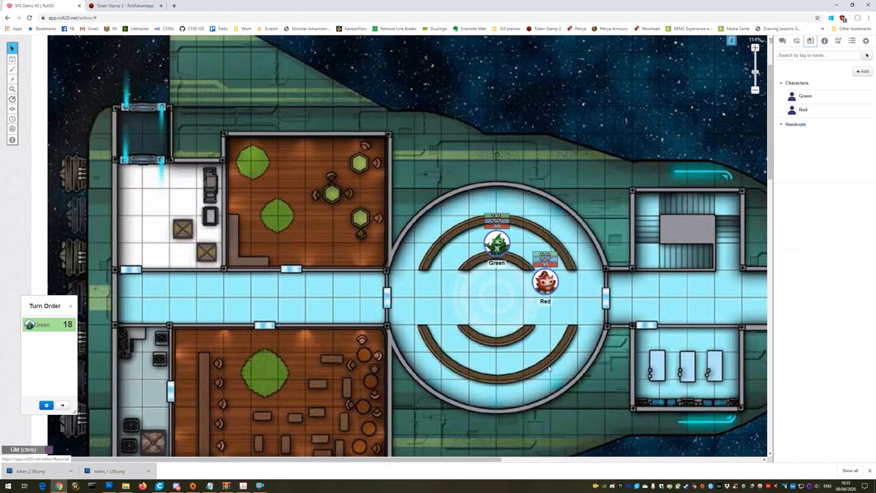